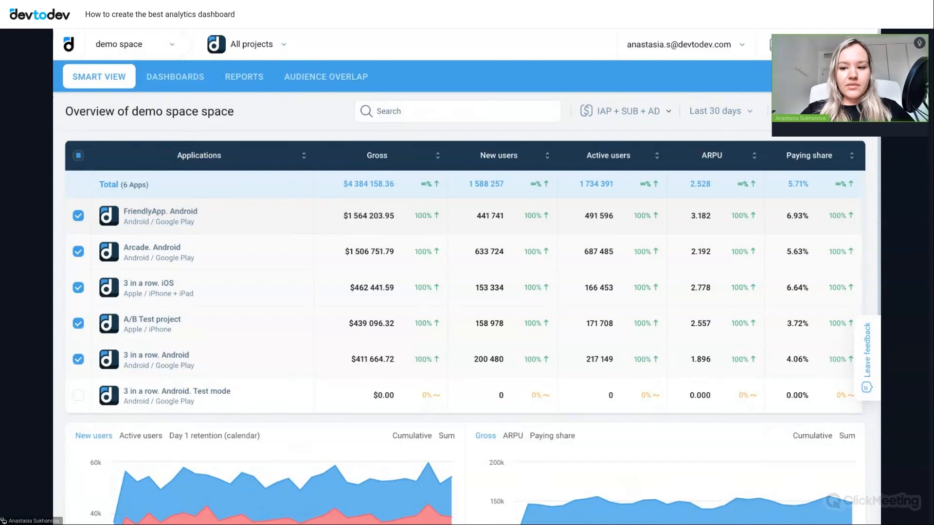
- Open the Real Time Dashboard for all projects and review its widgets on users online, gross and new users
{"action": "left_click", "coordinate": [232, 49]}
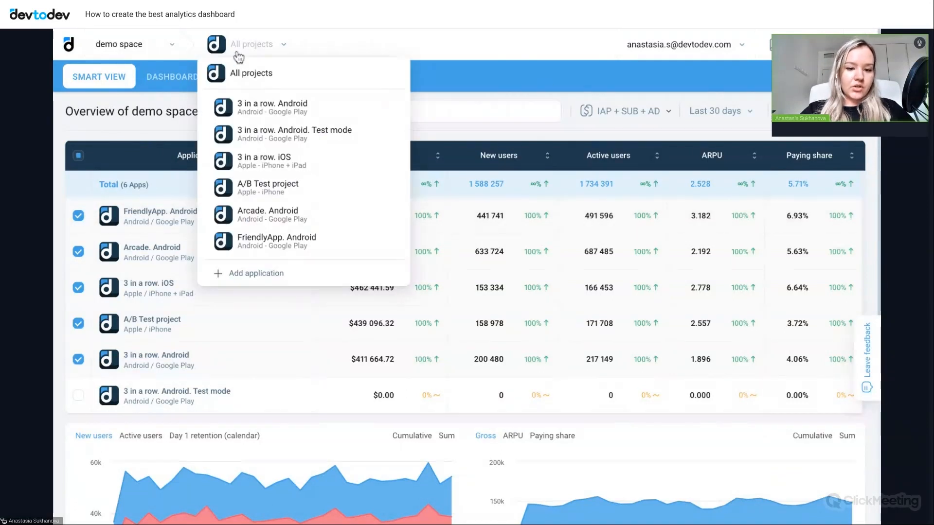
{"action": "left_click", "coordinate": [246, 74]}
{"action": "left_click", "coordinate": [245, 77]}
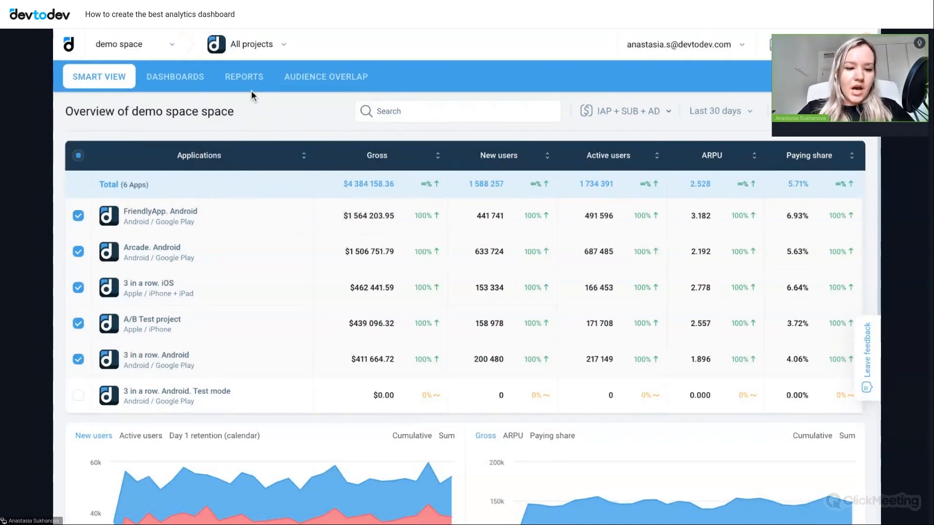
{"action": "mouse_move", "coordinate": [173, 73]}
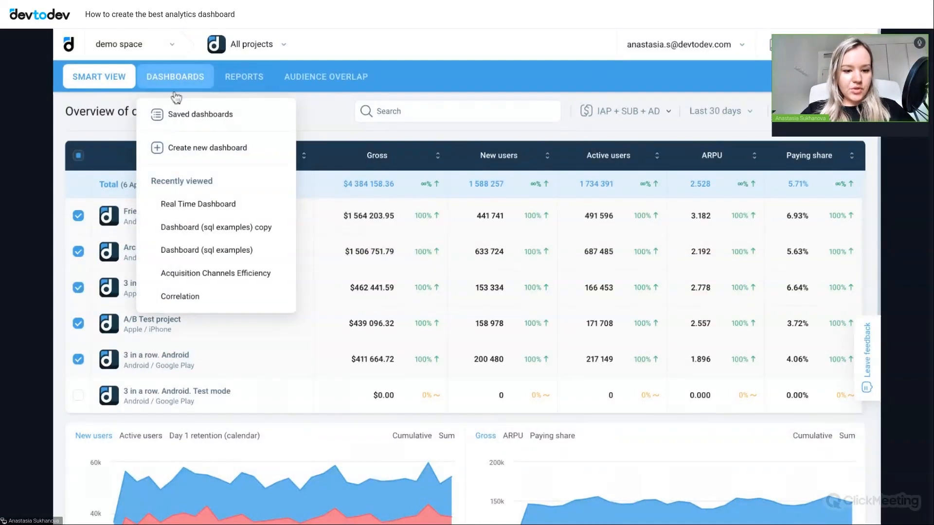
{"action": "left_click", "coordinate": [219, 206]}
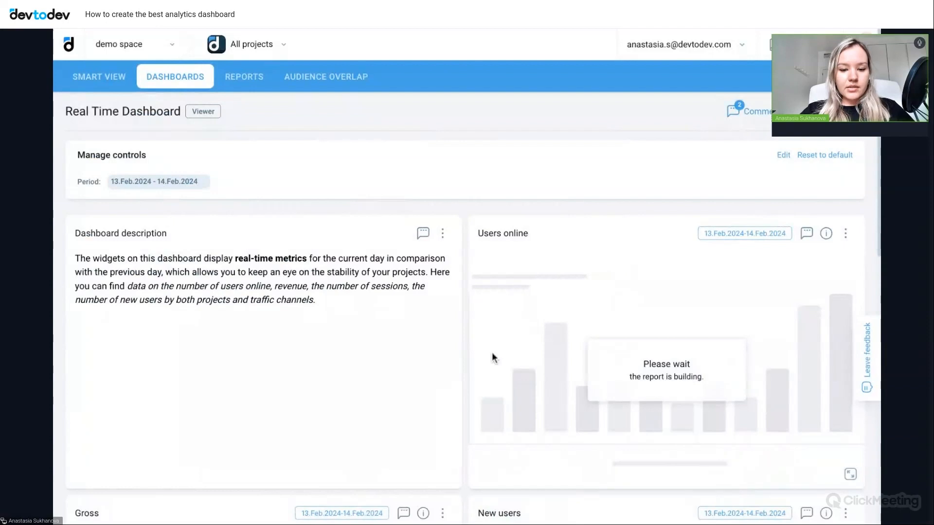
{"action": "scroll", "coordinate": [497, 365], "scroll_direction": "down", "scroll_amount": 2}
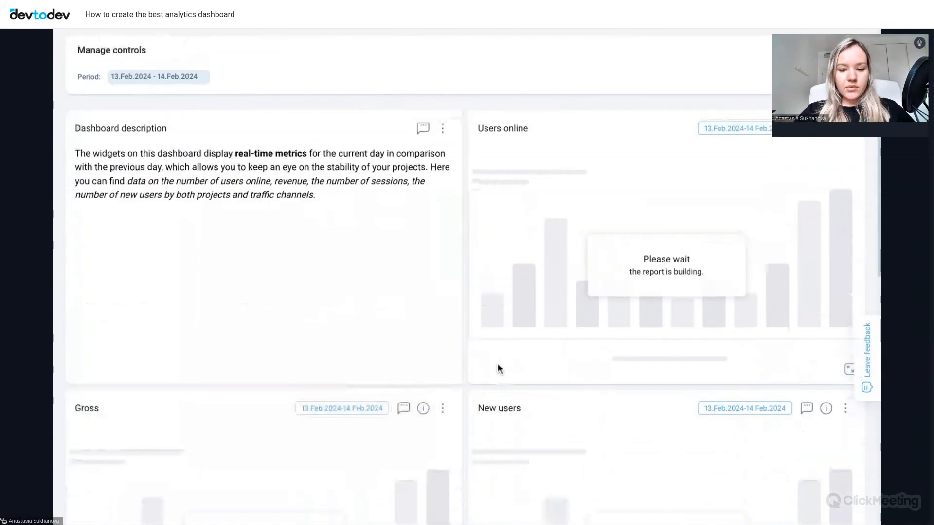
{"action": "scroll", "coordinate": [497, 363], "scroll_direction": "down", "scroll_amount": 1}
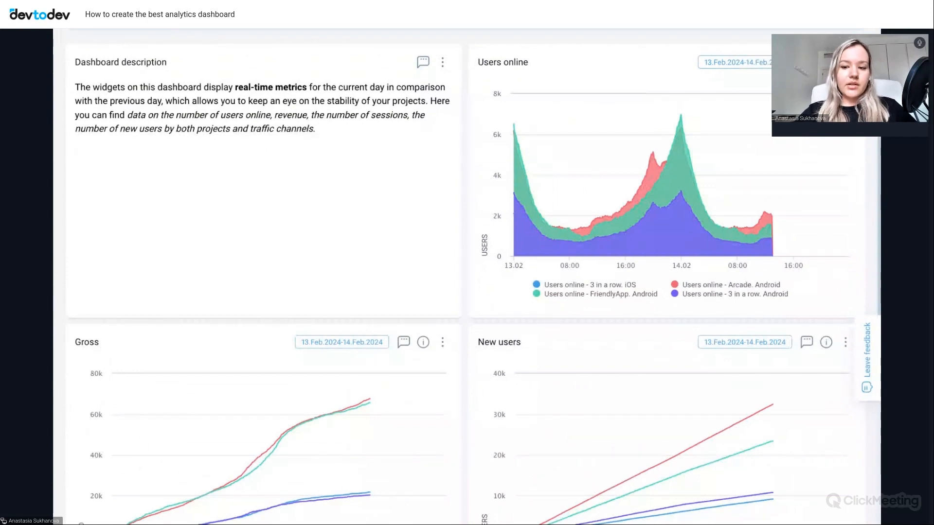
{"action": "scroll", "coordinate": [554, 412], "scroll_direction": "down", "scroll_amount": 2}
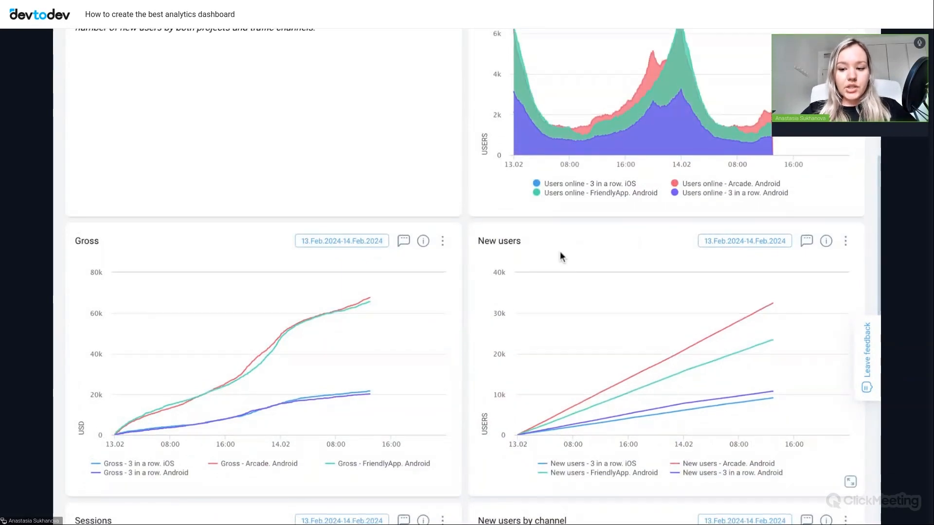
{"action": "scroll", "coordinate": [559, 251], "scroll_direction": "up", "scroll_amount": 5}
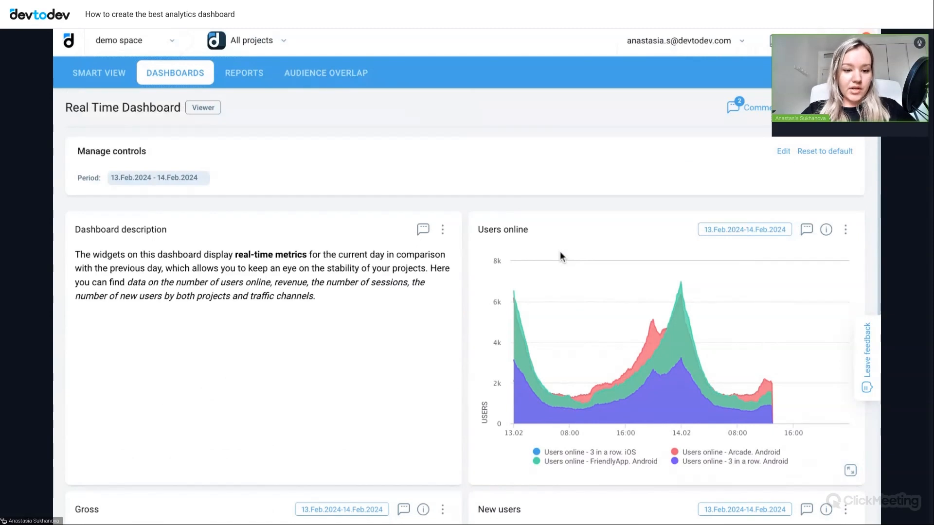
- Switch to the 3 in a row. Android project and open its list of saved dashboards
{"action": "left_click", "coordinate": [251, 41]}
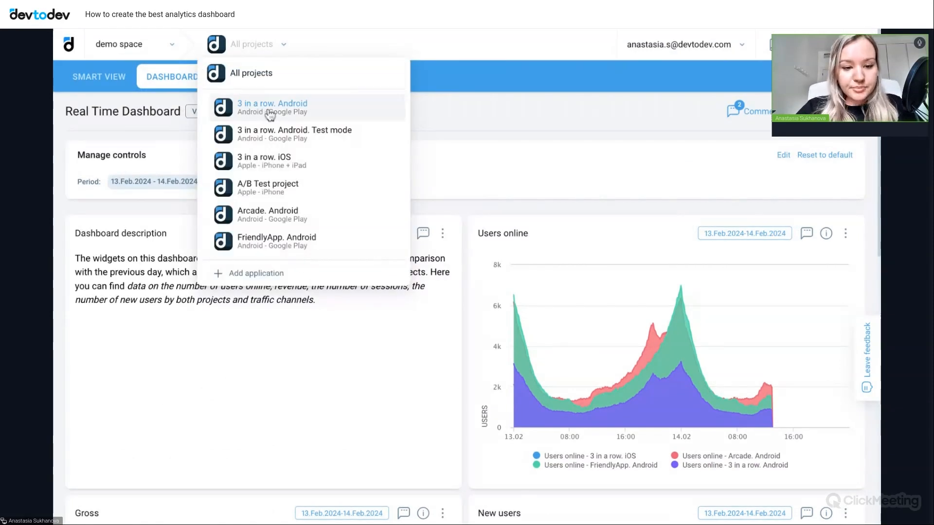
{"action": "left_click", "coordinate": [270, 108]}
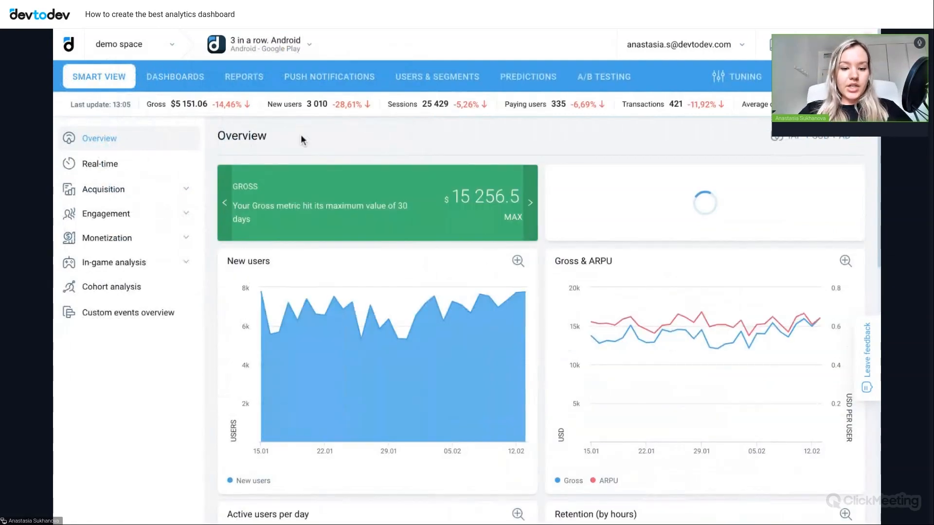
{"action": "left_click", "coordinate": [179, 85]}
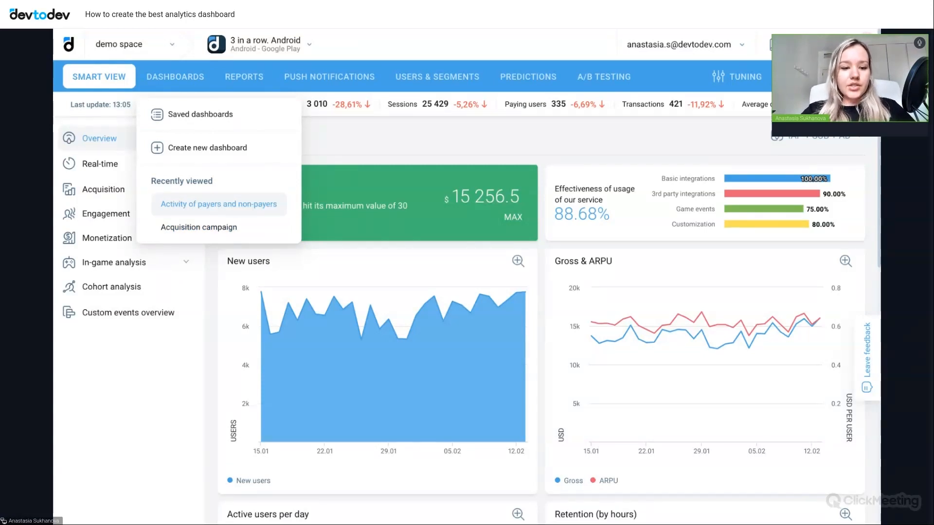
{"action": "left_click", "coordinate": [198, 116]}
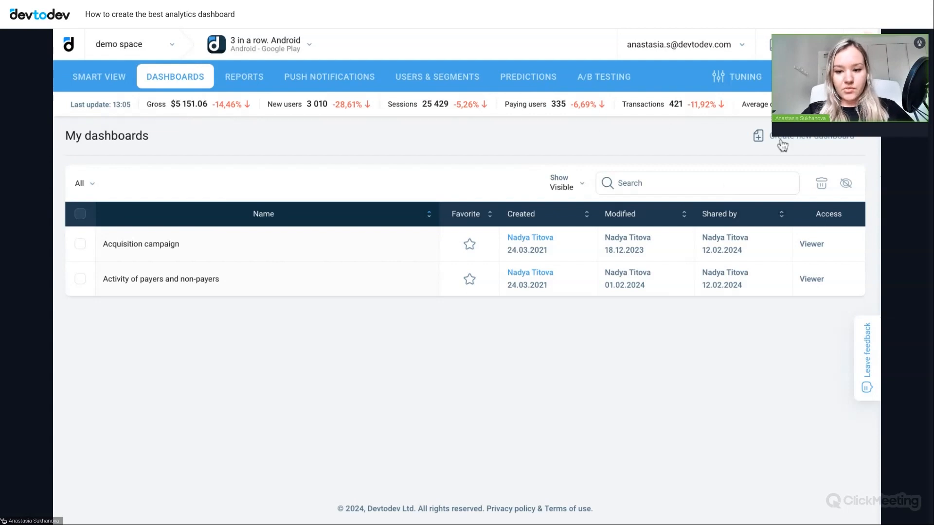
- Create a new dashboard named "Game dashboard" and save it
{"action": "left_click", "coordinate": [797, 146]}
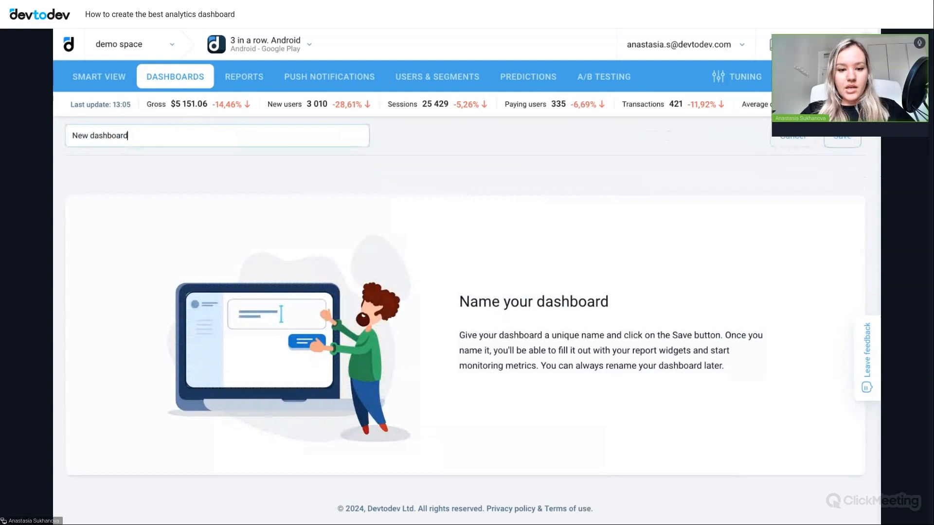
{"action": "double_click", "coordinate": [86, 134]}
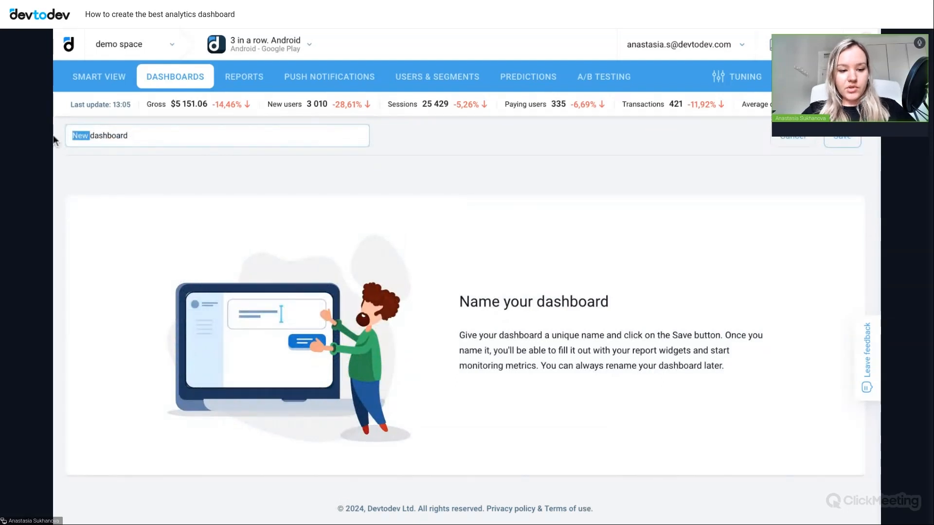
{"action": "key", "text": "BackSpace"}
{"action": "type", "text": "Gan"}
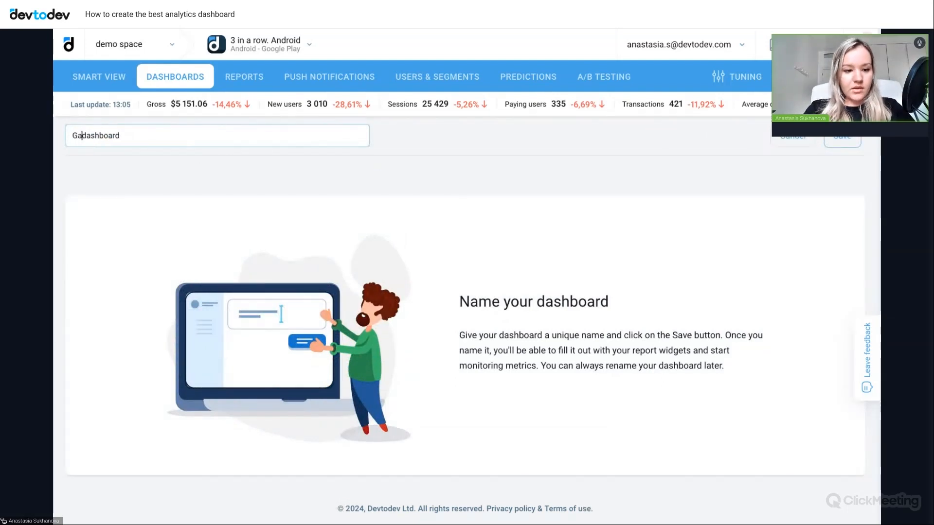
{"action": "type", "text": "e"}
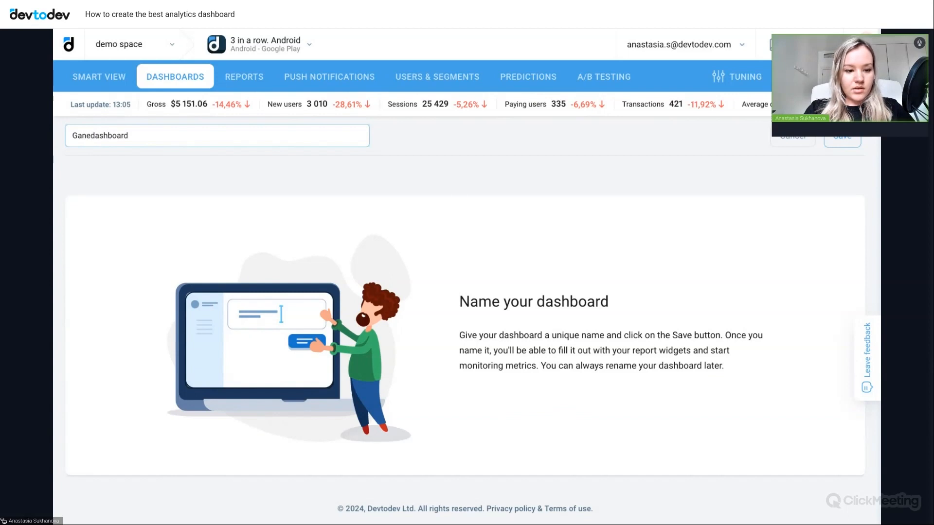
{"action": "type", "text": "me"}
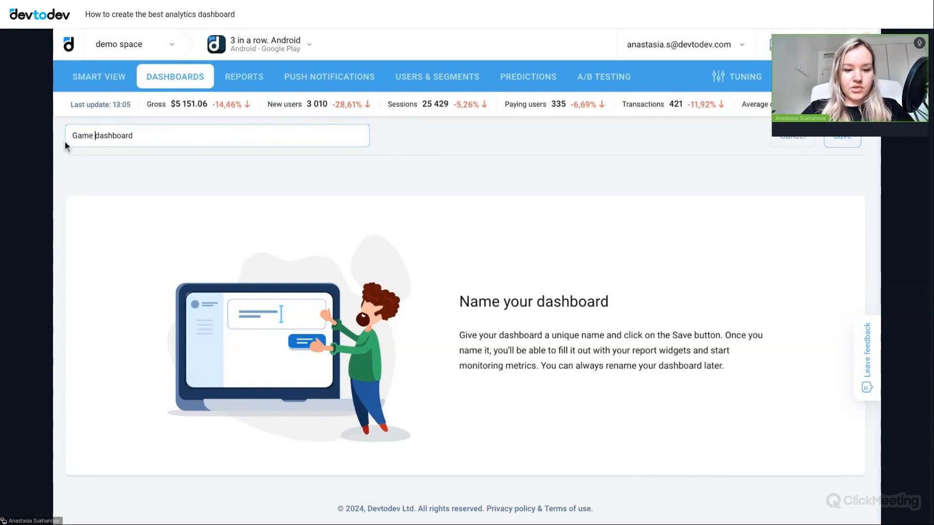
{"action": "left_click", "coordinate": [842, 142]}
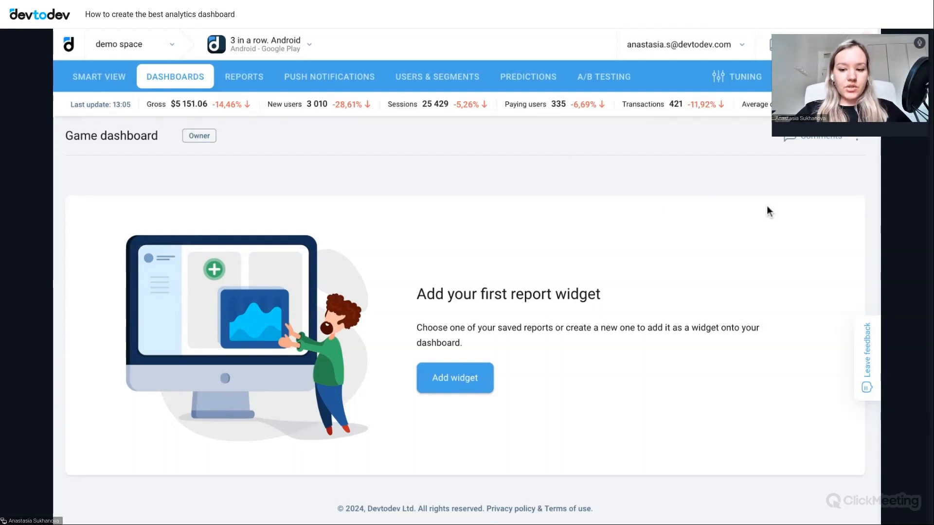
- Create a new Basic metrics report and add the Gross metric to it
{"action": "left_click", "coordinate": [241, 81]}
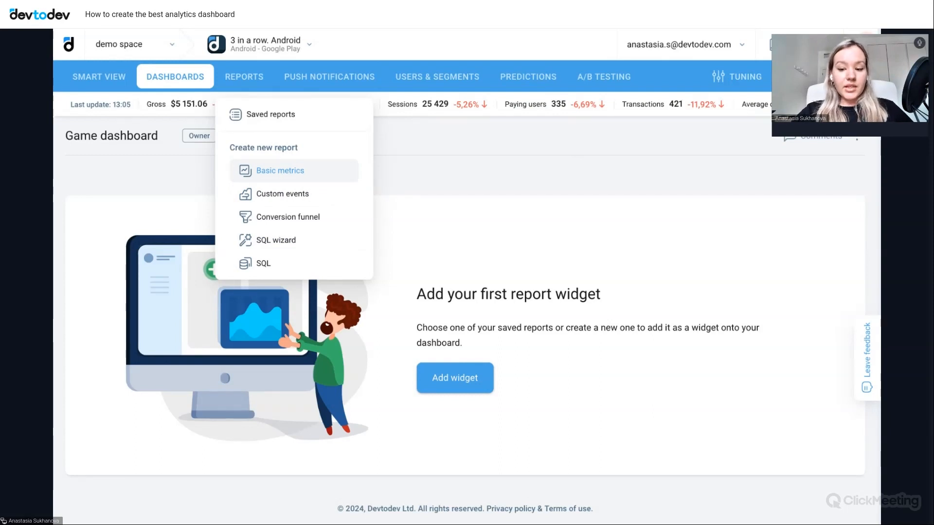
{"action": "left_click", "coordinate": [309, 178]}
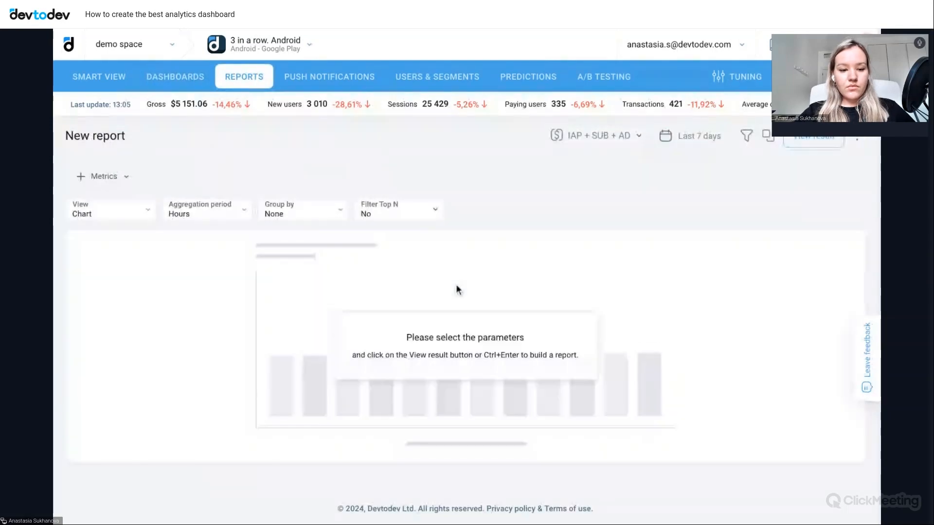
{"action": "left_click", "coordinate": [100, 178]}
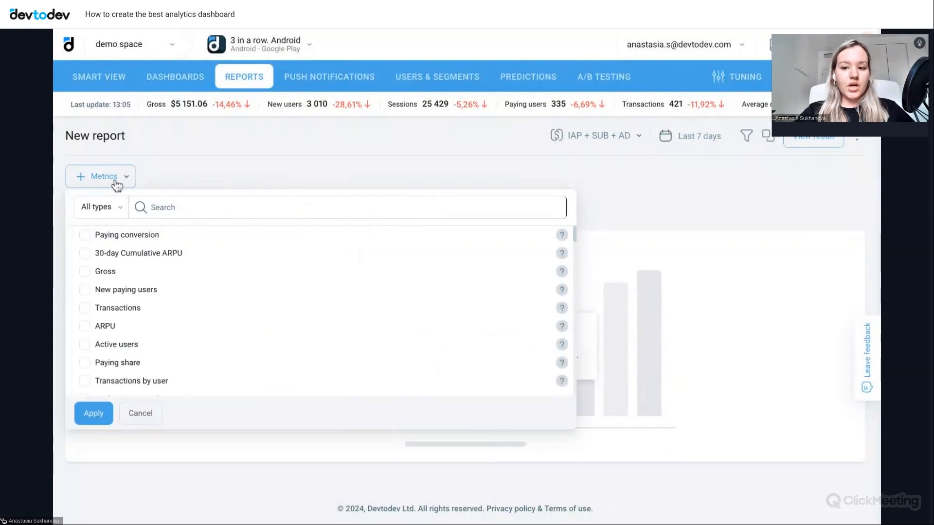
{"action": "scroll", "coordinate": [138, 340], "scroll_direction": "down", "scroll_amount": 3}
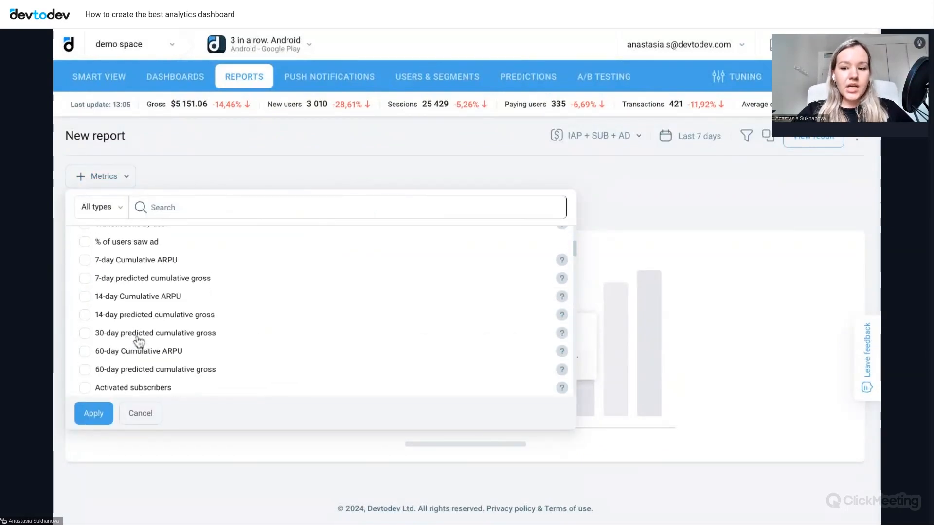
{"action": "scroll", "coordinate": [140, 341], "scroll_direction": "up", "scroll_amount": 2}
{"action": "scroll", "coordinate": [139, 341], "scroll_direction": "up", "scroll_amount": 1}
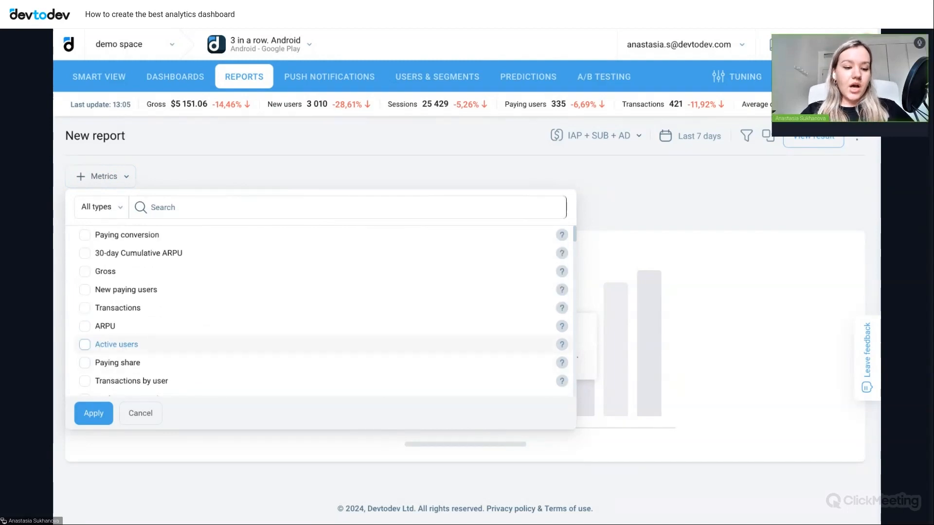
{"action": "left_click", "coordinate": [85, 272]}
{"action": "left_click", "coordinate": [94, 414]}
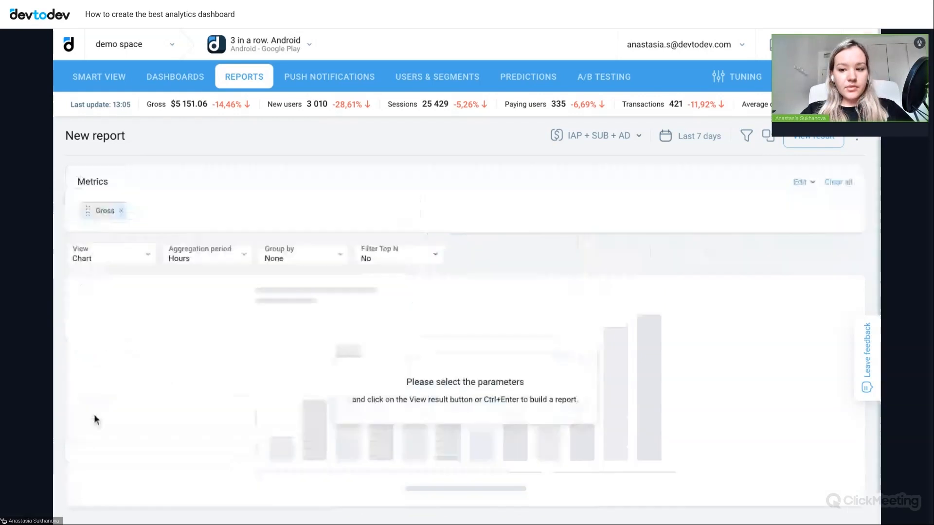
- Set the report's view to Number and its period to Last 30 days
{"action": "left_click", "coordinate": [97, 263]}
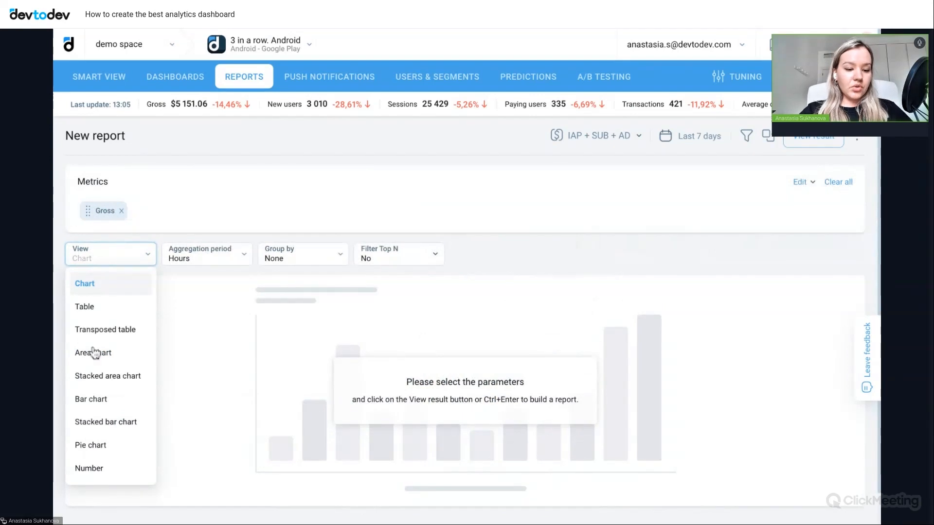
{"action": "left_click", "coordinate": [102, 474]}
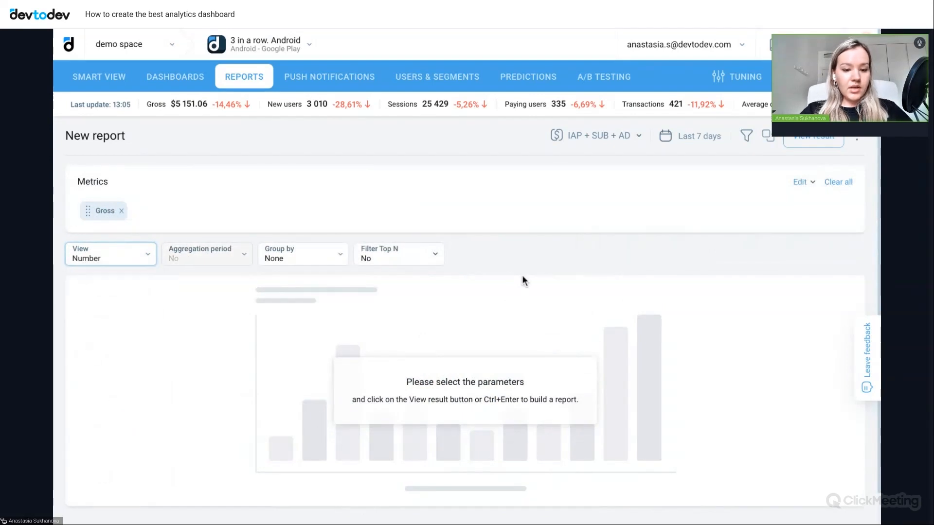
{"action": "left_click", "coordinate": [687, 138]}
{"action": "left_click", "coordinate": [659, 167]}
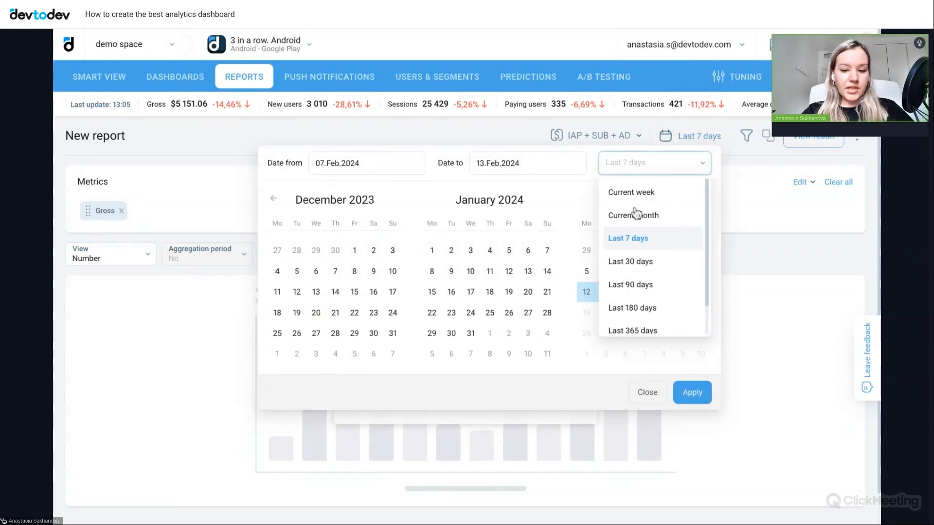
{"action": "left_click", "coordinate": [635, 263]}
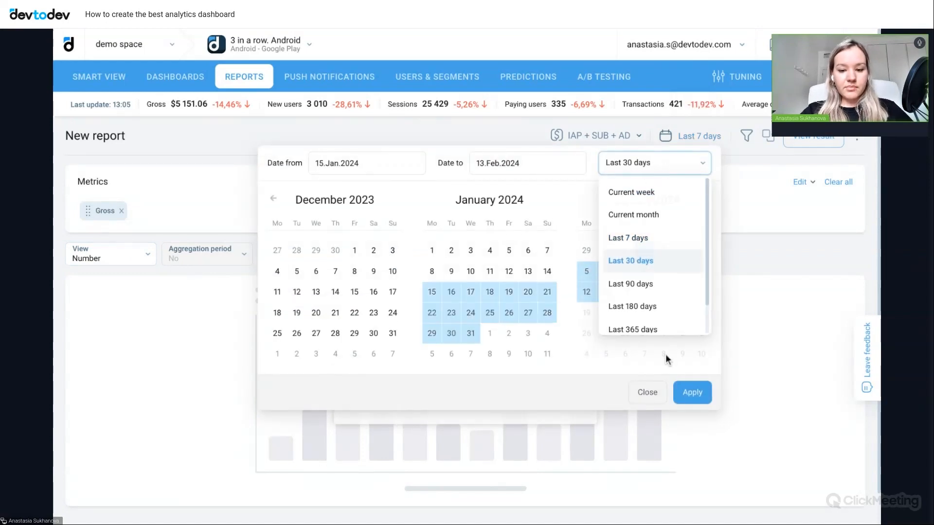
{"action": "left_click", "coordinate": [692, 392]}
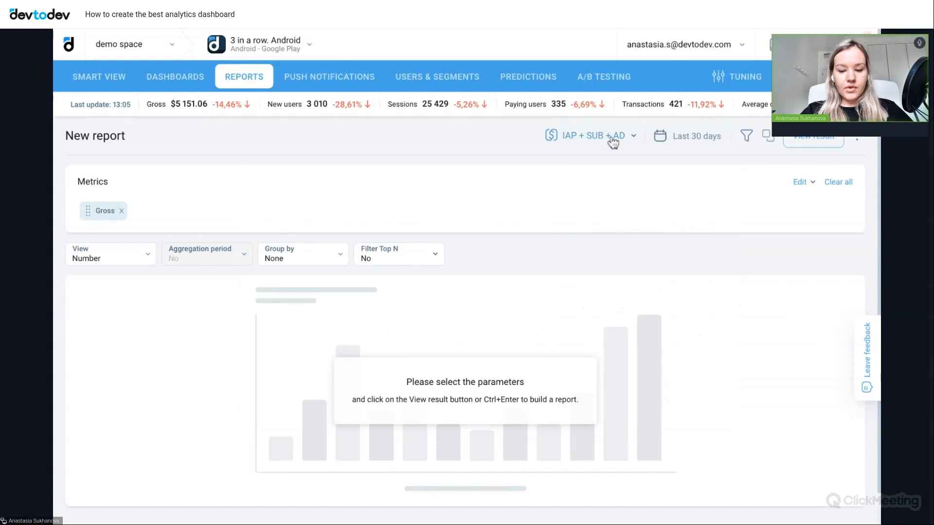
- Exclude Advertising (AD) from the report's revenue sources, keeping in-app payments and subscriptions, and build the result
{"action": "left_click", "coordinate": [610, 139]}
{"action": "left_click", "coordinate": [510, 194]}
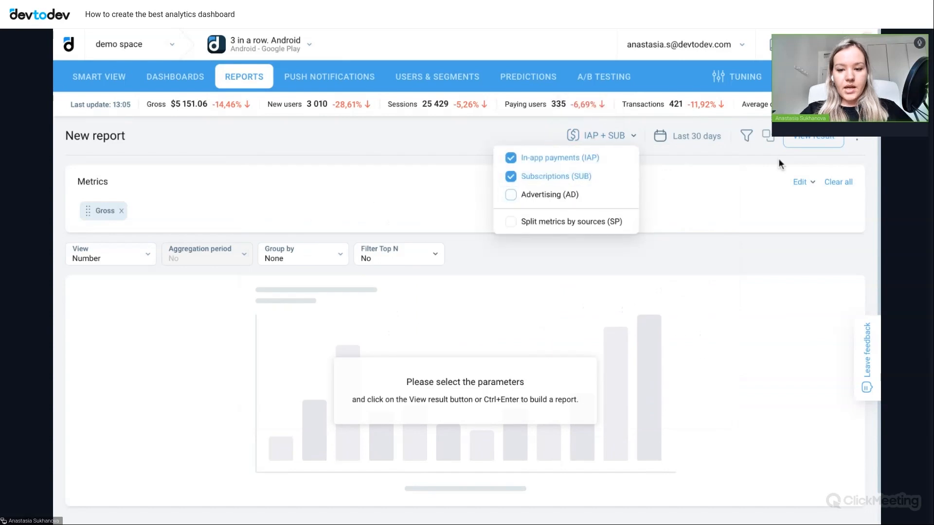
{"action": "left_click", "coordinate": [813, 142]}
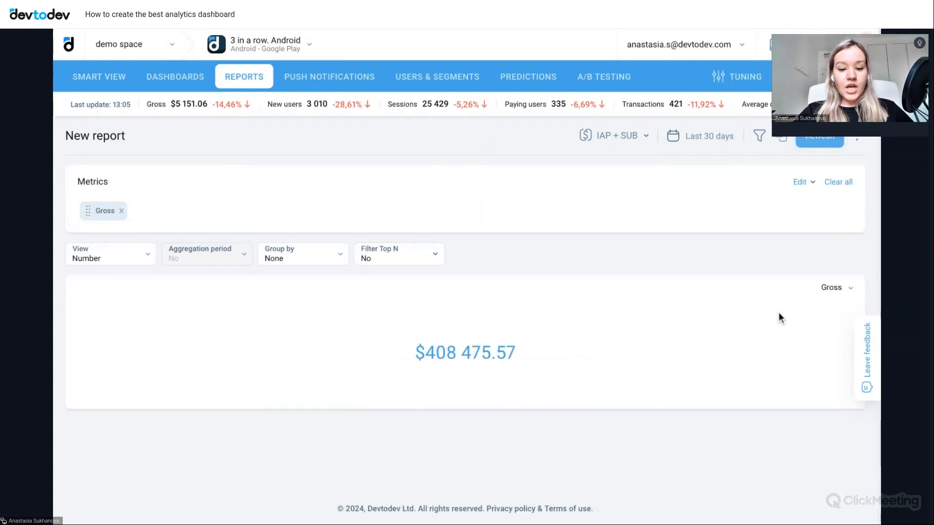
- Save the report as the widget "New report" on Dashboard (sql examples) copy, moving both dates, and decline creating another widget
{"action": "left_click", "coordinate": [857, 139]}
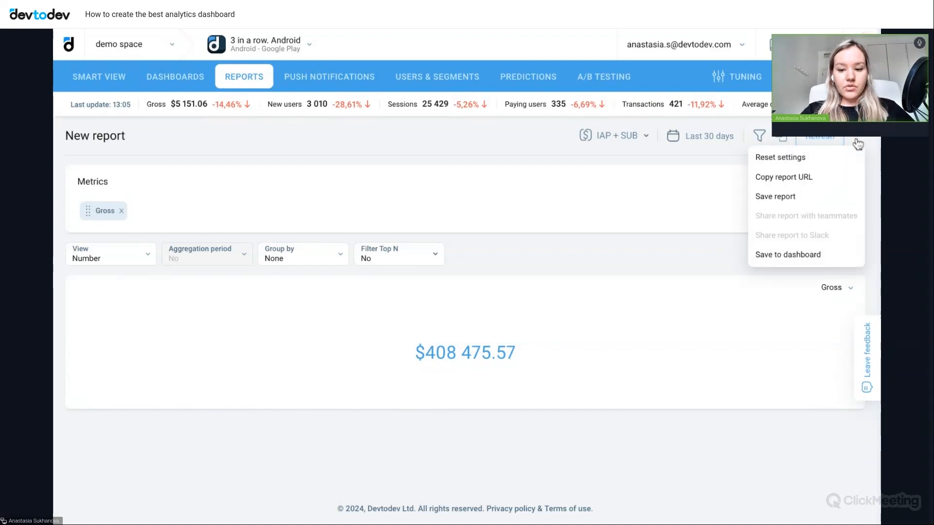
{"action": "left_click", "coordinate": [794, 262]}
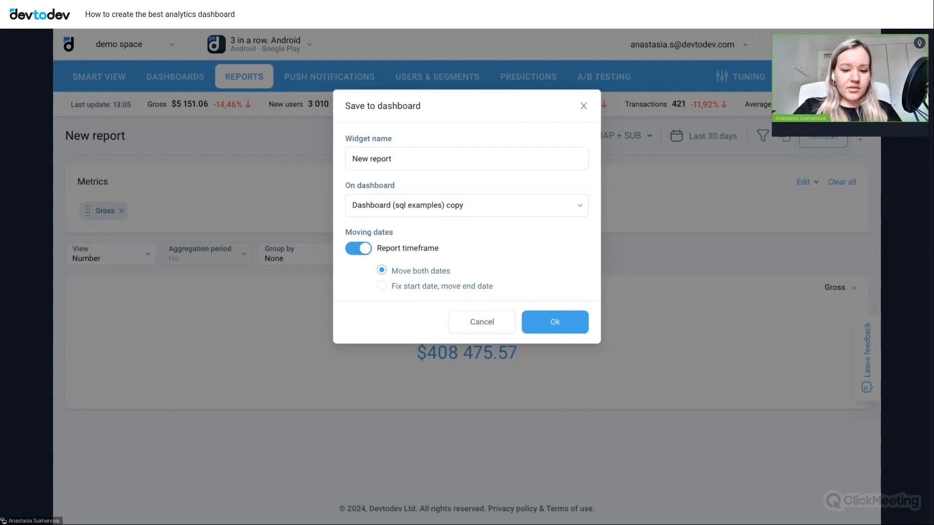
{"action": "left_click", "coordinate": [554, 325]}
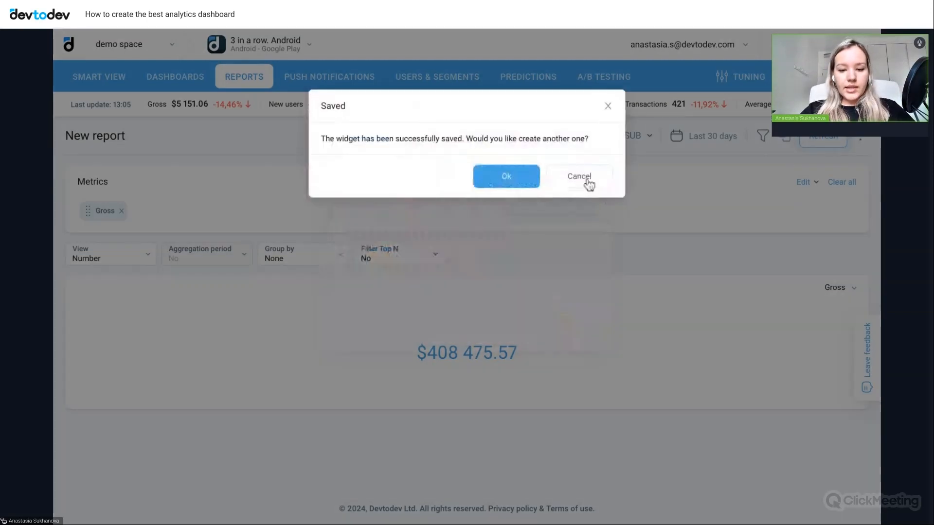
{"action": "left_click", "coordinate": [579, 176]}
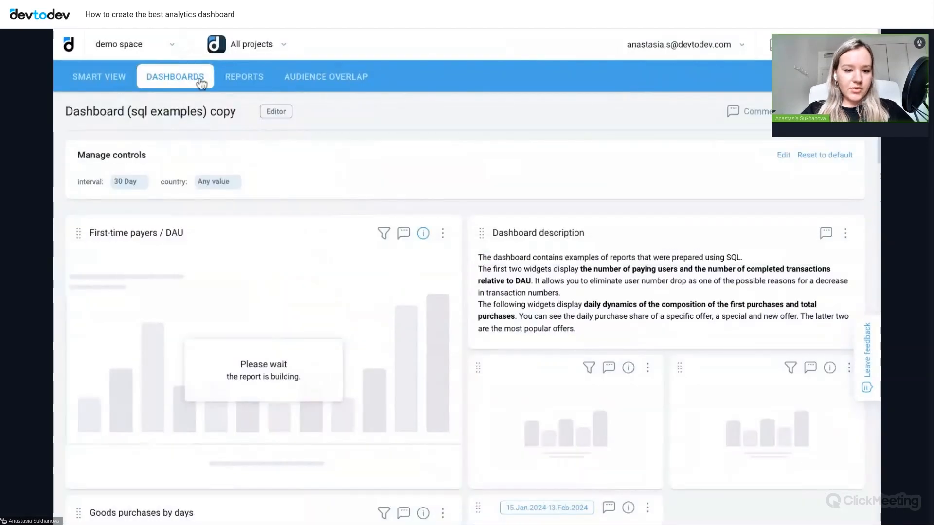
- Switch to the 3 in a row. Android project and open its Game dashboard
{"action": "left_click", "coordinate": [199, 81]}
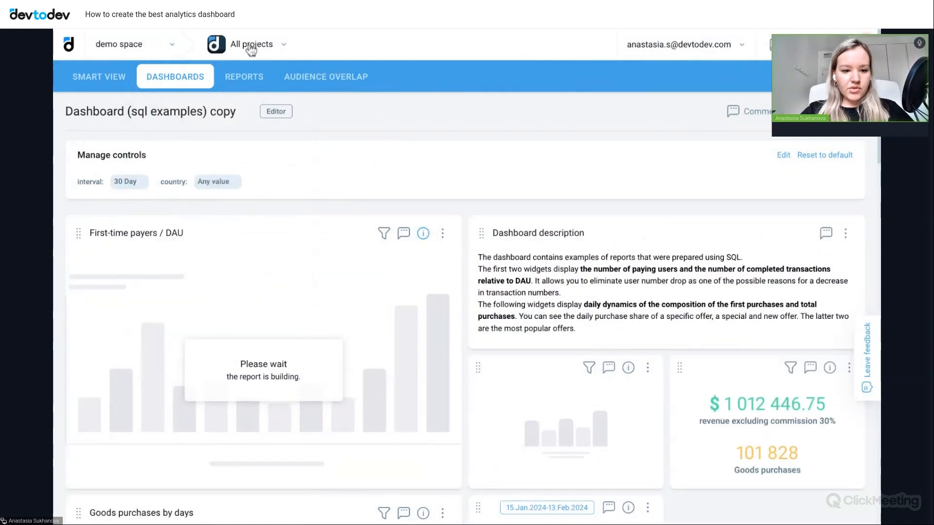
{"action": "left_click", "coordinate": [250, 47]}
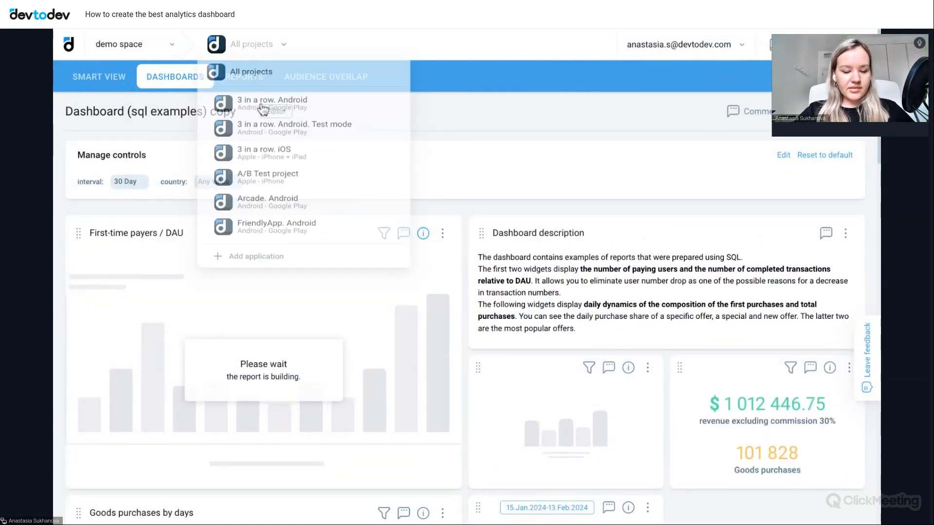
{"action": "left_click", "coordinate": [260, 108]}
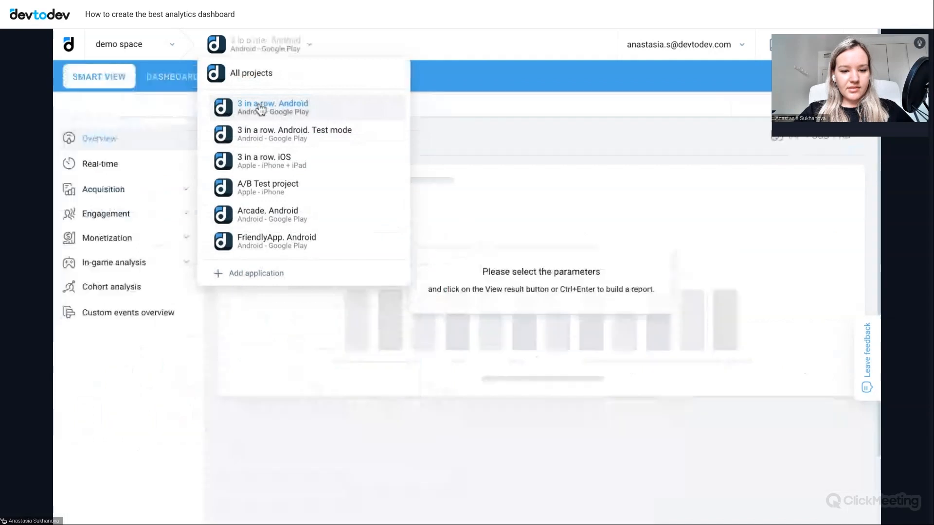
{"action": "left_click", "coordinate": [172, 84]}
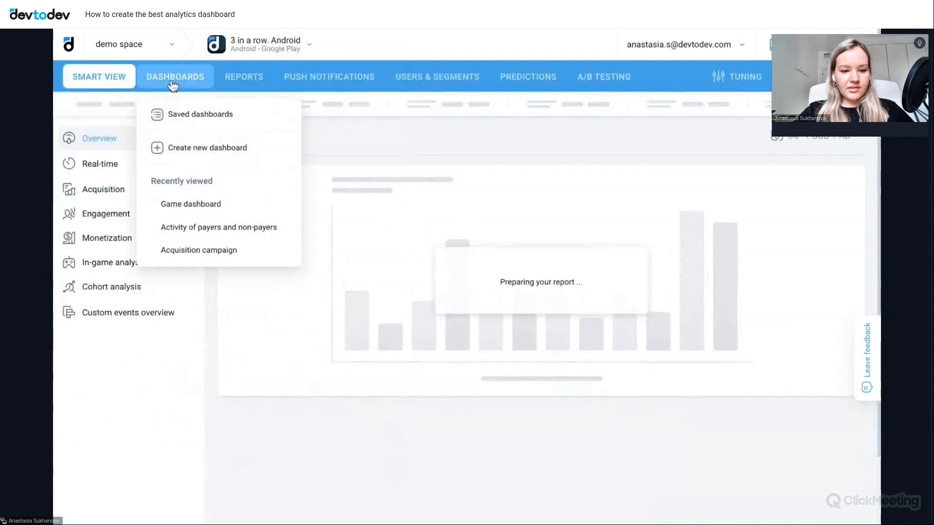
{"action": "left_click", "coordinate": [194, 203]}
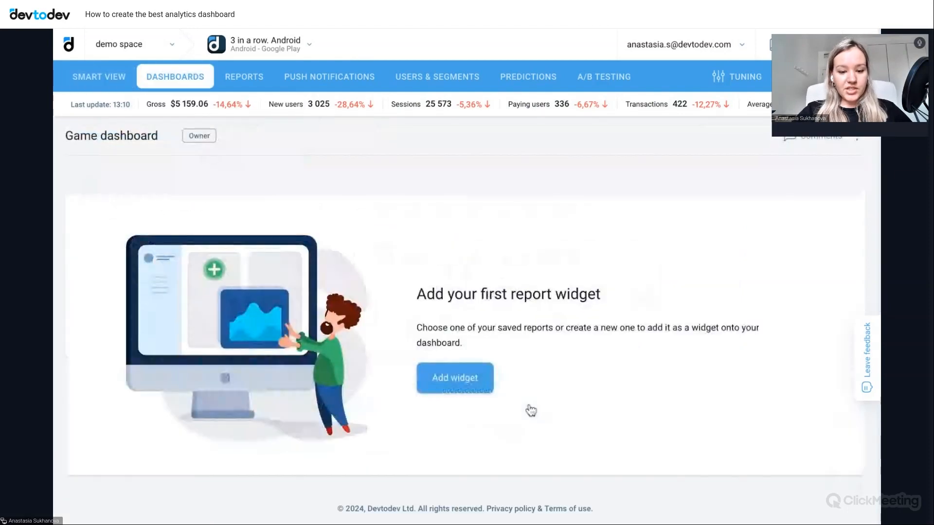
- Add a new Basic metric widget to the Game dashboard and select Gross as its metric
{"action": "left_click", "coordinate": [455, 388]}
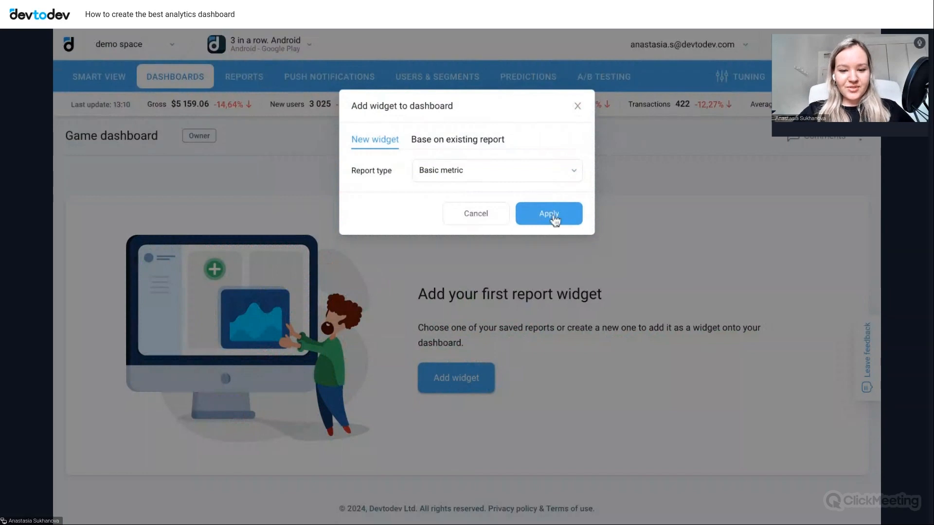
{"action": "left_click", "coordinate": [553, 218]}
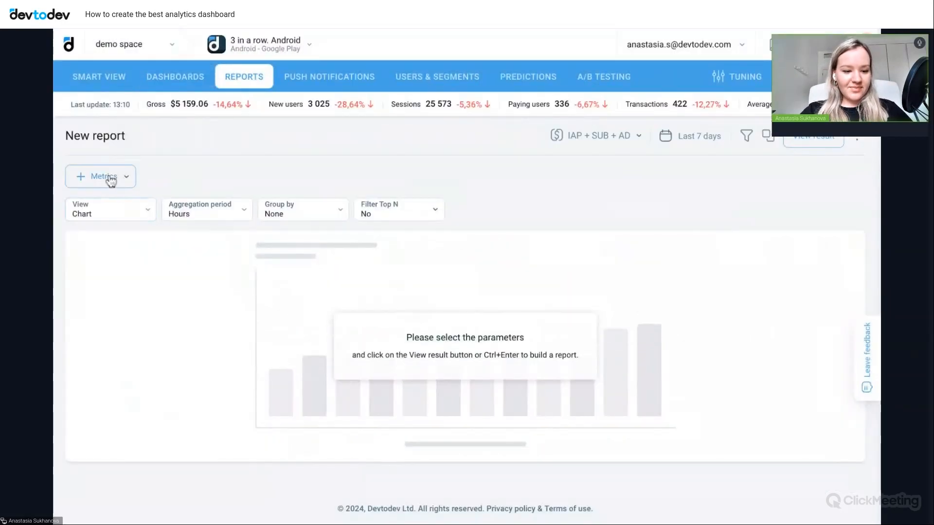
{"action": "left_click", "coordinate": [111, 178]}
{"action": "left_click", "coordinate": [83, 273]}
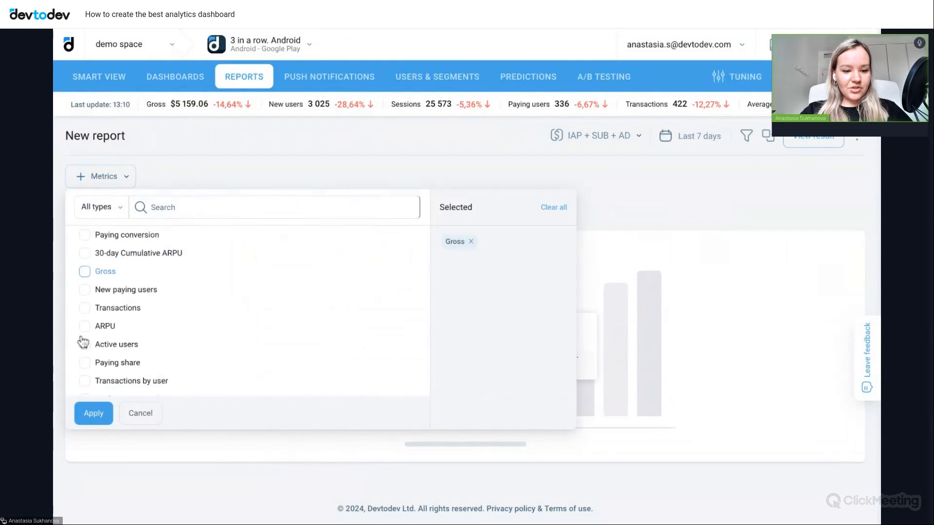
{"action": "left_click", "coordinate": [94, 414]}
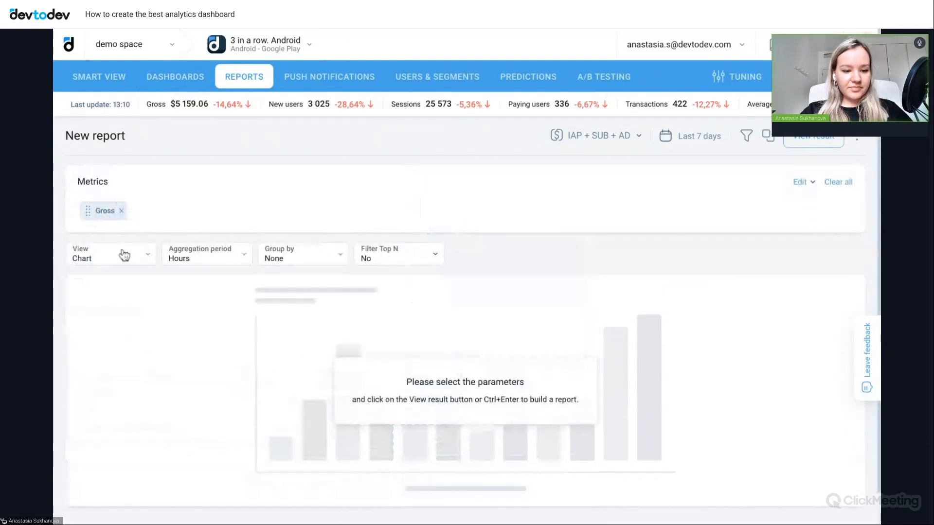
- Set the report's view to Number and exclude Advertising (AD) from its revenue sources
{"action": "left_click", "coordinate": [109, 260]}
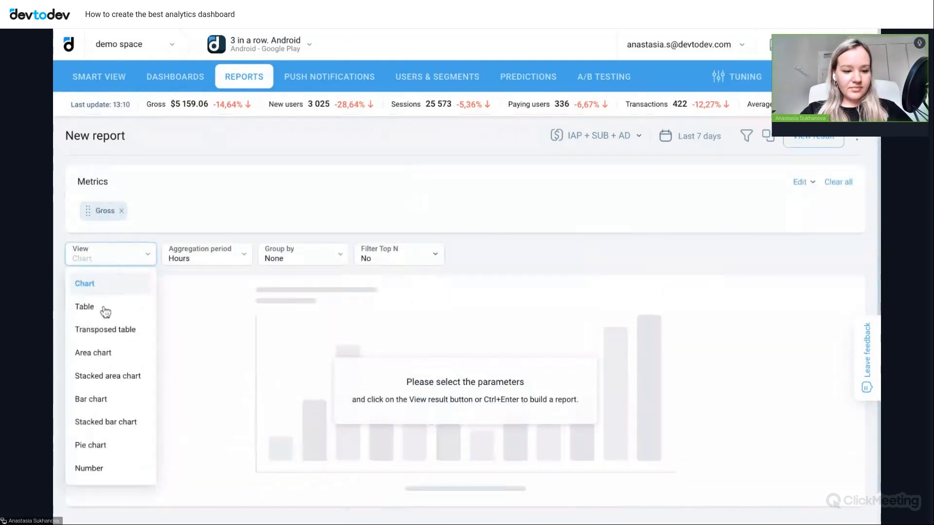
{"action": "left_click", "coordinate": [108, 471]}
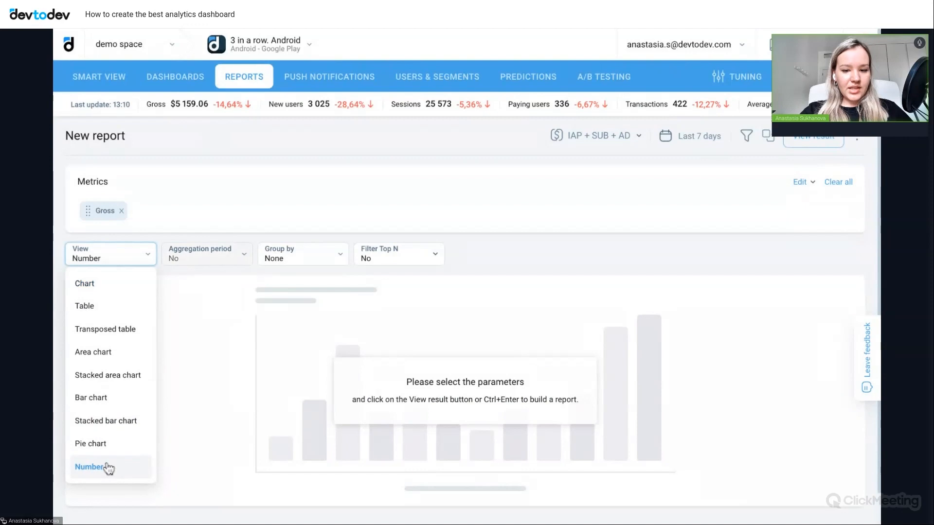
{"action": "left_click", "coordinate": [621, 145]}
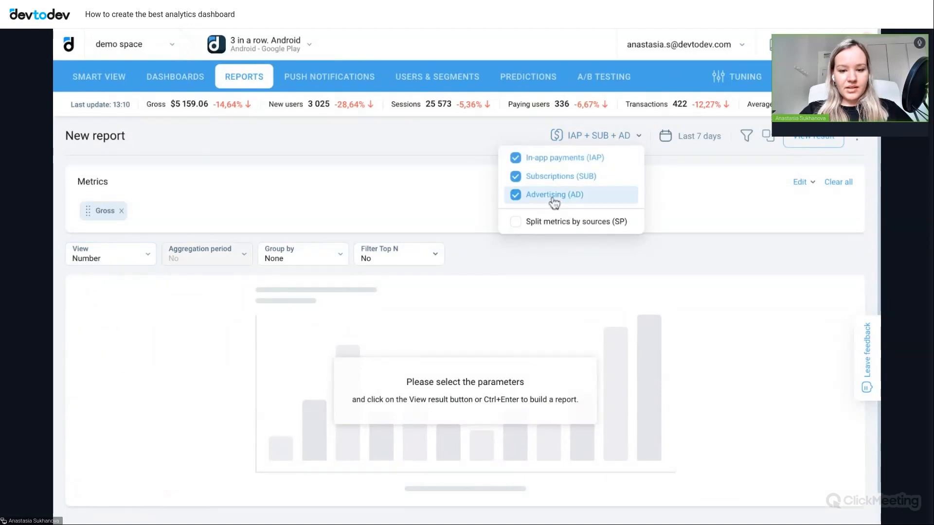
{"action": "left_click", "coordinate": [553, 200]}
- Set the report's period to Last 30 days
{"action": "left_click", "coordinate": [701, 139]}
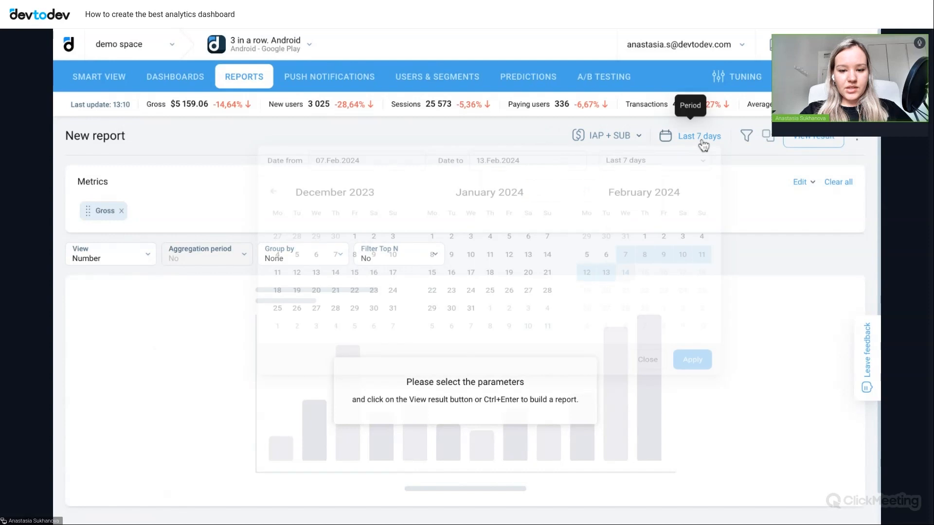
{"action": "left_click", "coordinate": [659, 167]}
{"action": "left_click", "coordinate": [647, 265]}
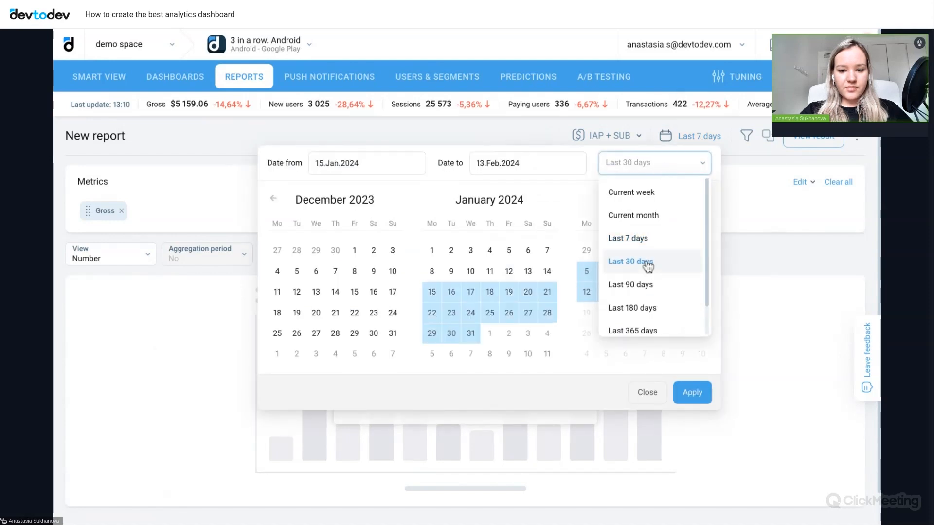
{"action": "left_click", "coordinate": [692, 392]}
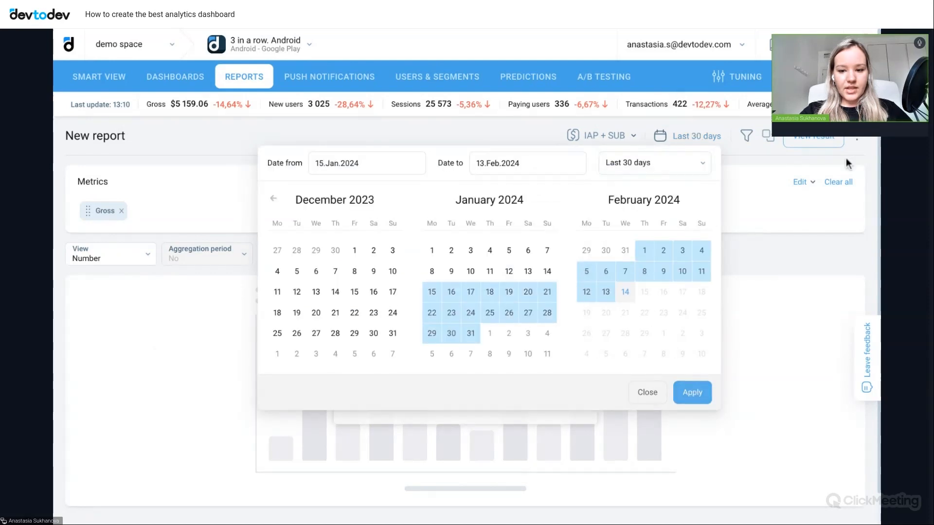
- Save the report as the widget "New report" on Game dashboard, moving both dates, and decline creating another widget
{"action": "left_click", "coordinate": [858, 141]}
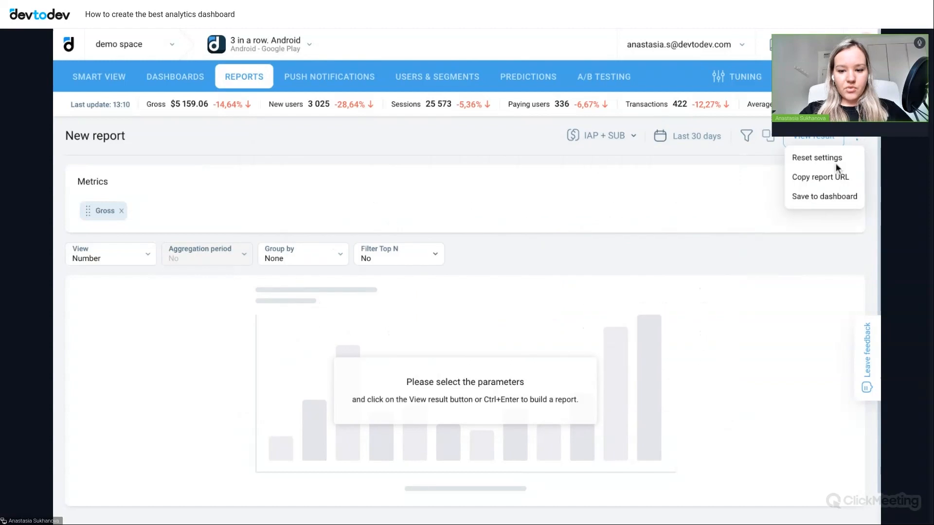
{"action": "left_click", "coordinate": [822, 196]}
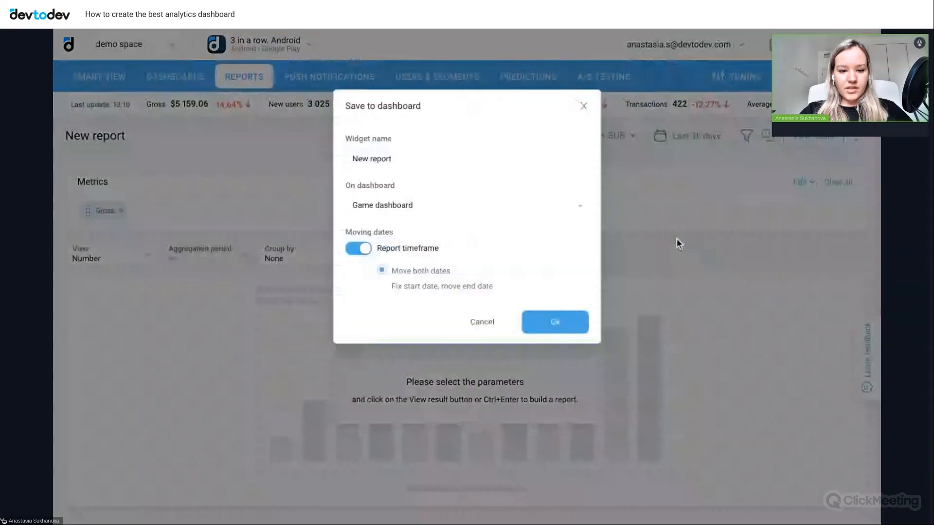
{"action": "left_click", "coordinate": [499, 213]}
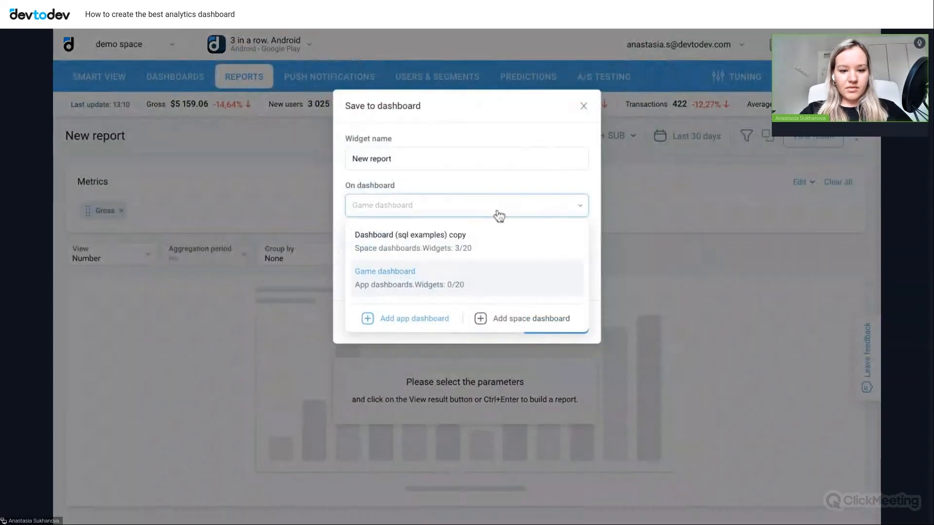
{"action": "left_click", "coordinate": [464, 285]}
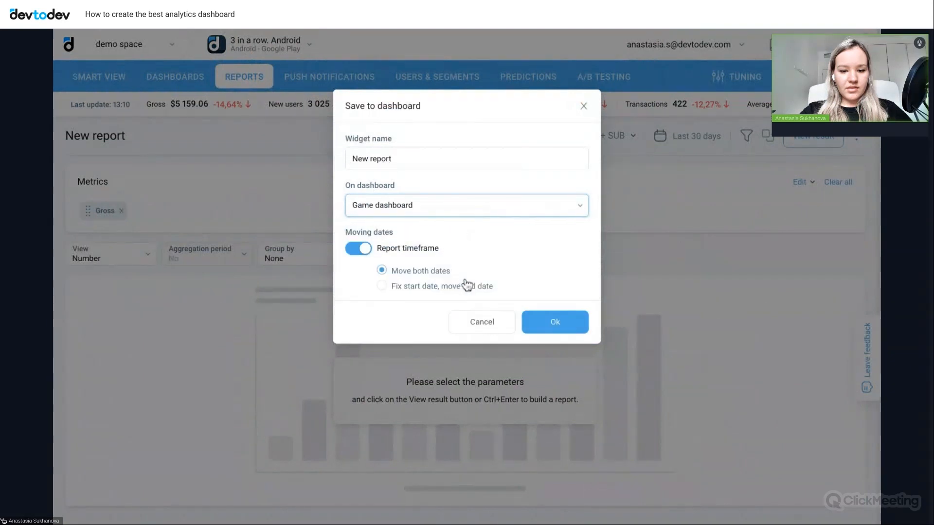
{"action": "left_click", "coordinate": [551, 332]}
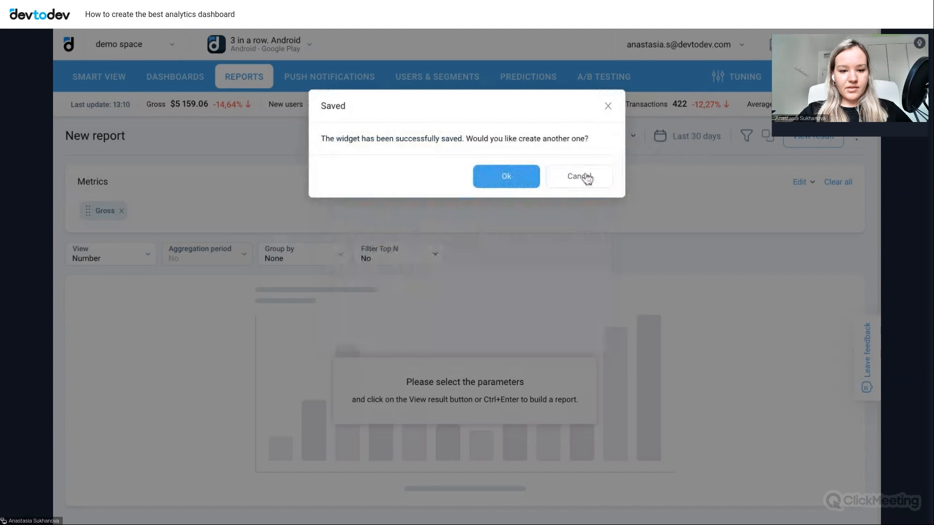
{"action": "left_click", "coordinate": [585, 176]}
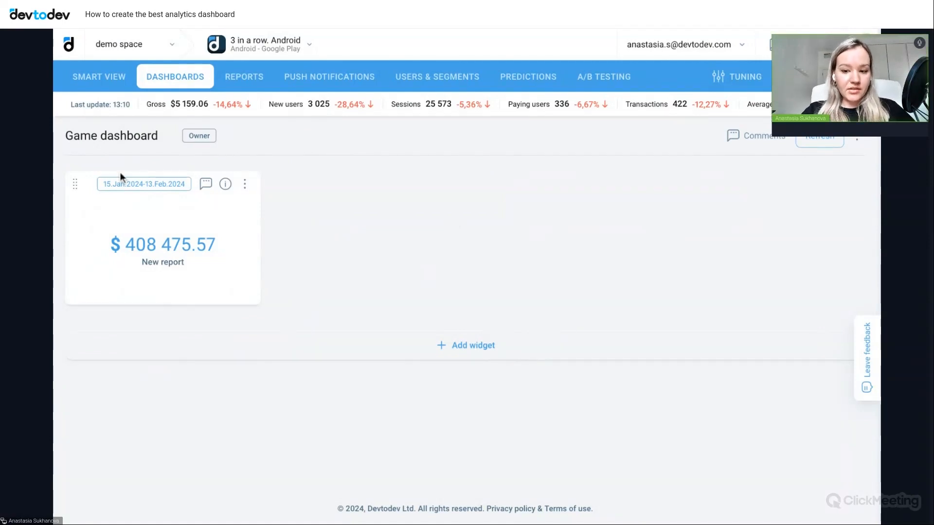
- Set the New report widget's date range to the whole of January 2024
{"action": "left_click", "coordinate": [138, 187]}
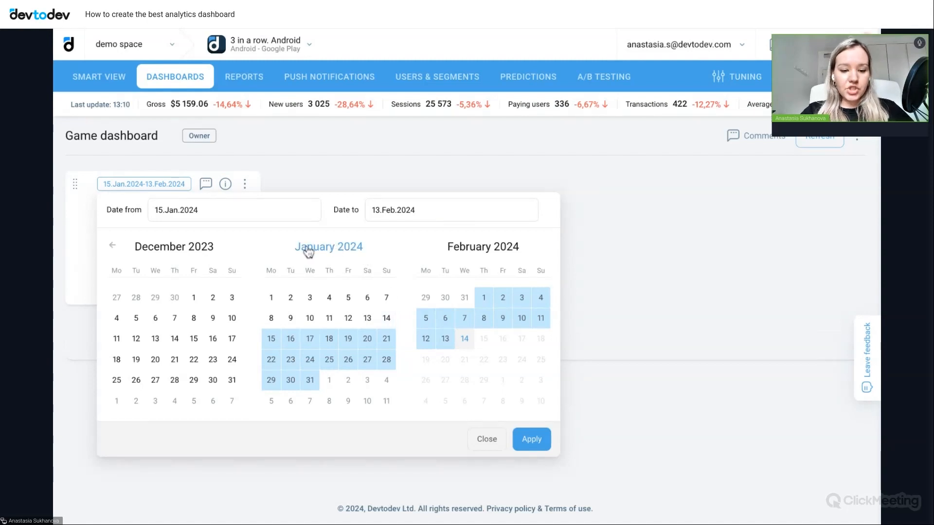
{"action": "left_click", "coordinate": [332, 256]}
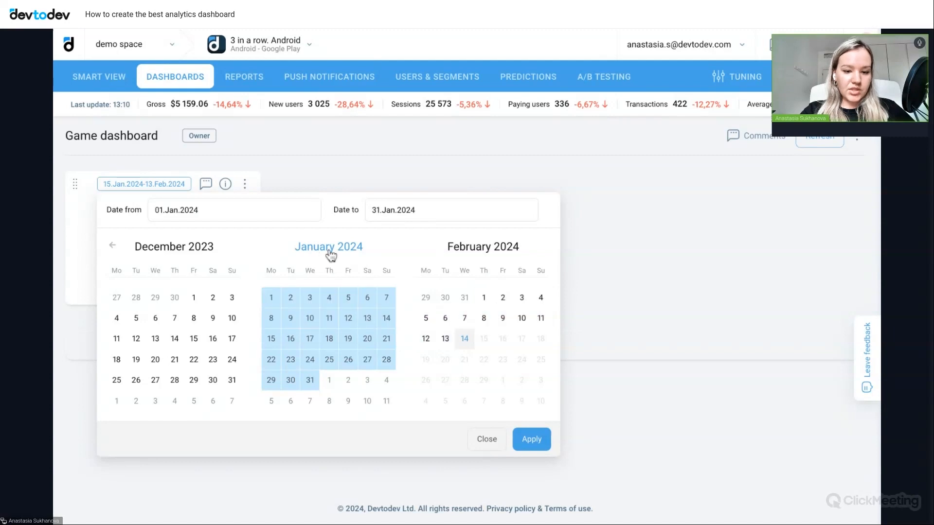
{"action": "left_click", "coordinate": [532, 439]}
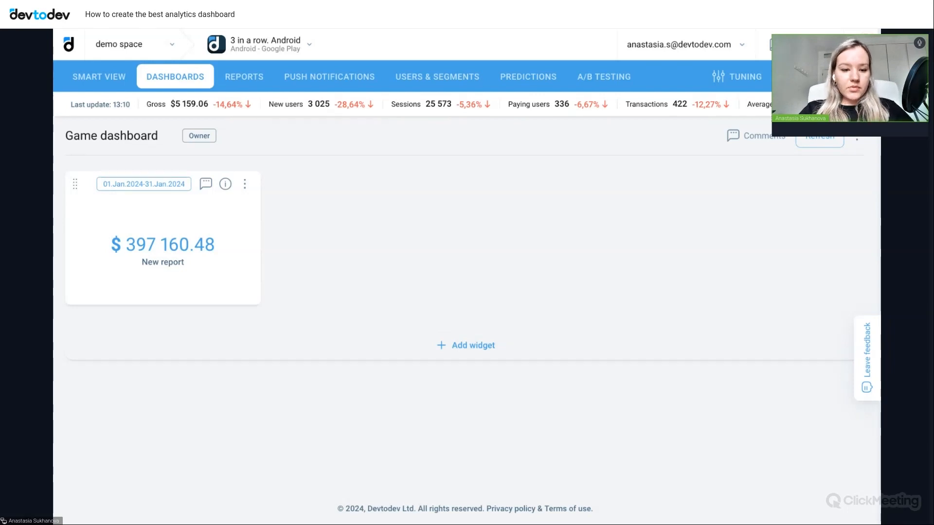
- Open the New report widget in Basic Metrics, change its view to Chart and refresh the result
{"action": "left_click", "coordinate": [246, 184]}
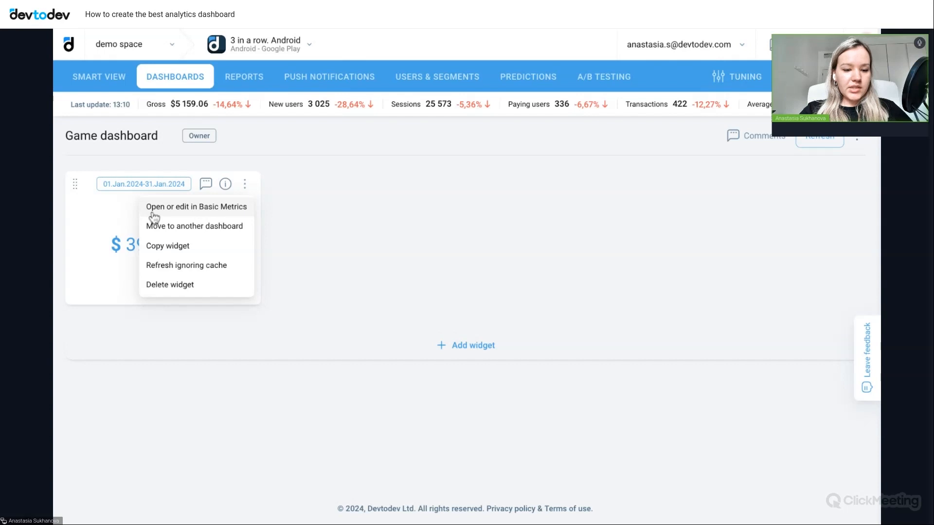
{"action": "left_click", "coordinate": [228, 213]}
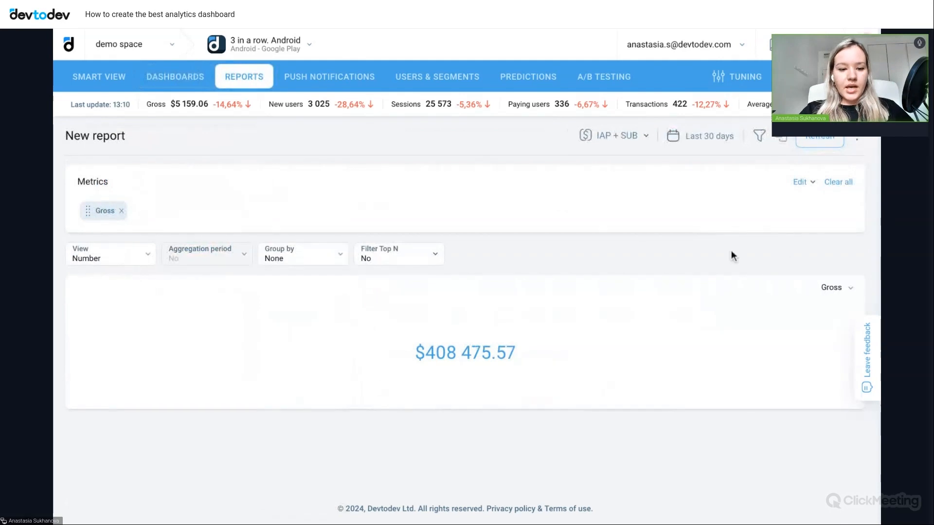
{"action": "left_click", "coordinate": [110, 261]}
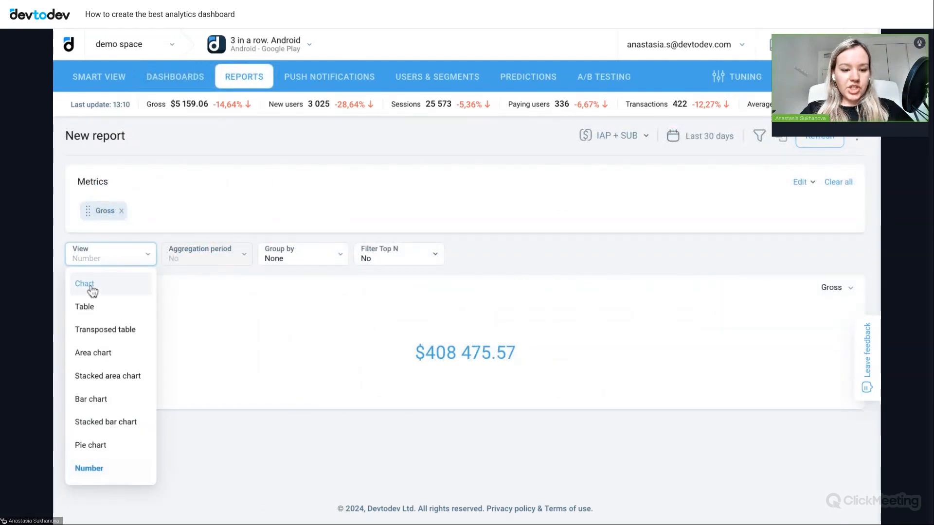
{"action": "left_click", "coordinate": [91, 289]}
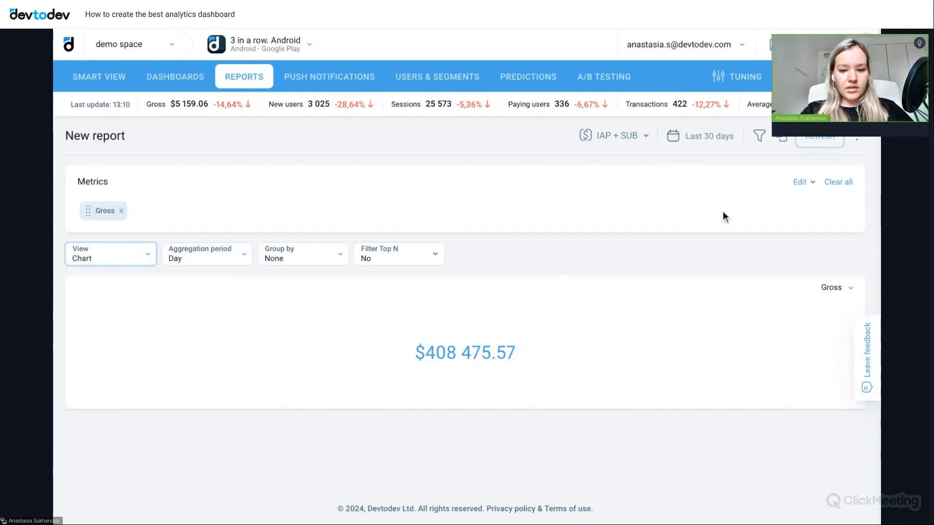
{"action": "left_click", "coordinate": [819, 141]}
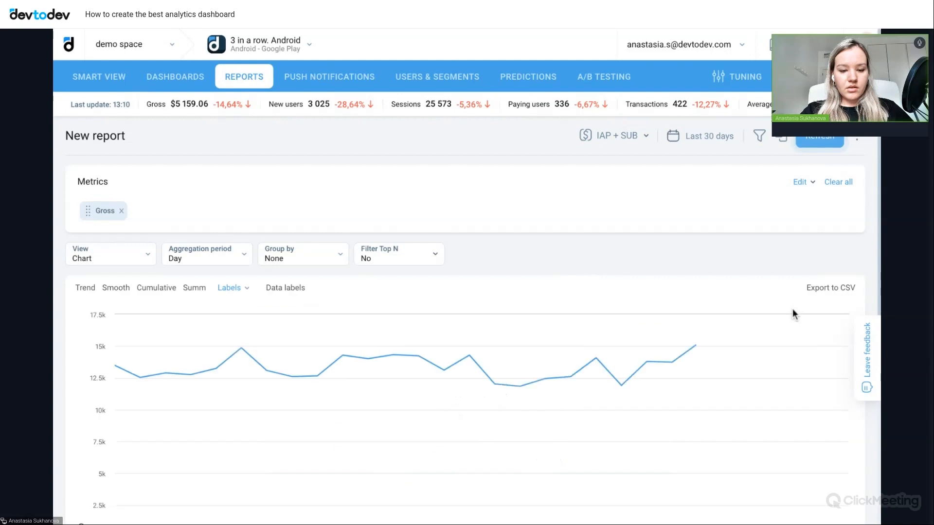
- Turn on data labels for the Gross chart and look over the labelled values
{"action": "scroll", "coordinate": [794, 315], "scroll_direction": "down", "scroll_amount": 2}
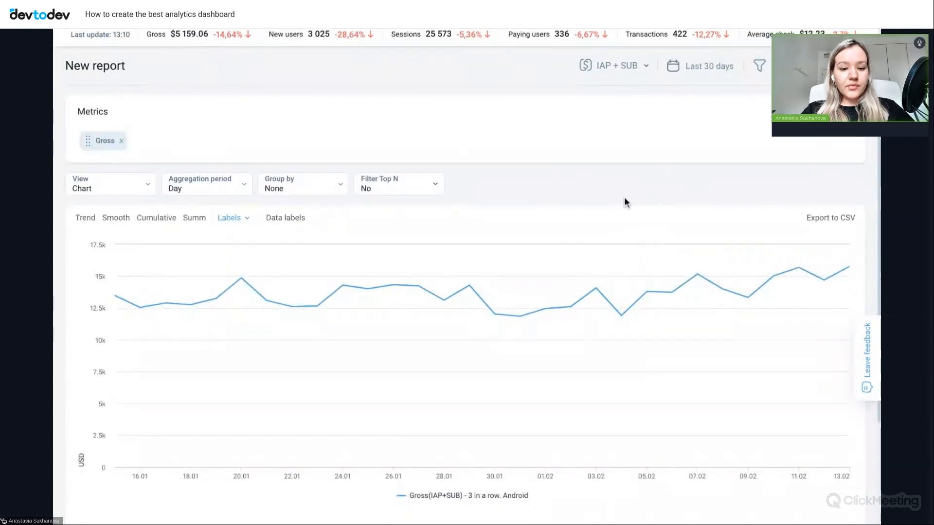
{"action": "left_click", "coordinate": [286, 219]}
{"action": "scroll", "coordinate": [286, 220], "scroll_direction": "up", "scroll_amount": 2}
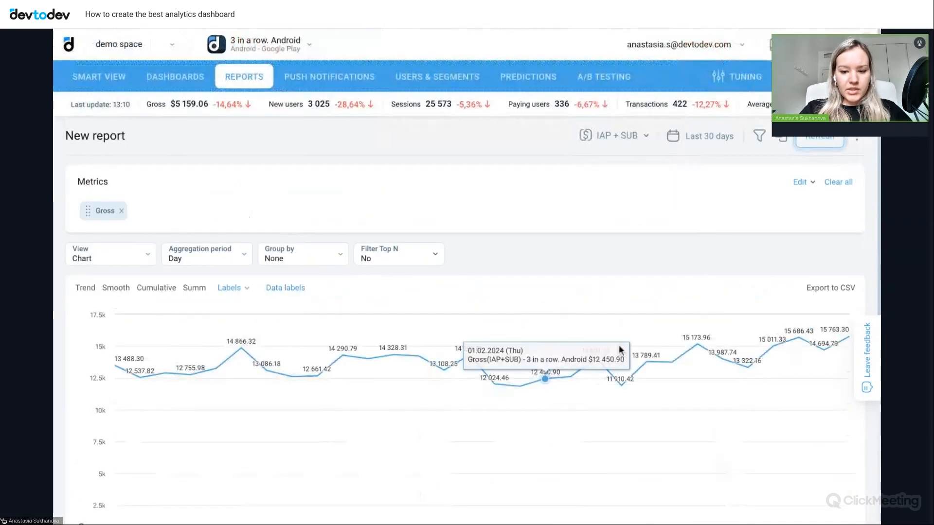
{"action": "scroll", "coordinate": [628, 405], "scroll_direction": "down", "scroll_amount": 3}
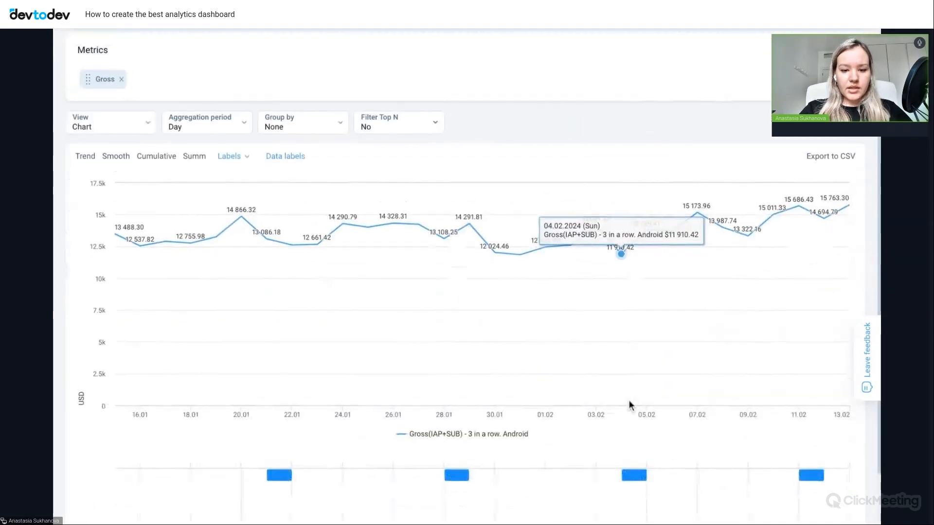
{"action": "scroll", "coordinate": [729, 292], "scroll_direction": "up", "scroll_amount": 3}
- Save the Gross chart to Game dashboard as a new widget named "New report 1", keeping both dates moving
{"action": "left_click", "coordinate": [859, 141]}
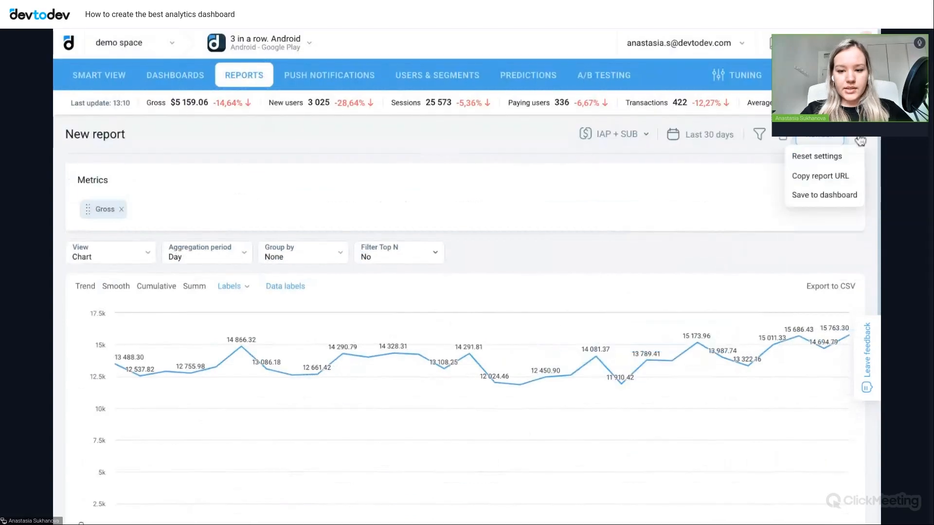
{"action": "left_click", "coordinate": [805, 200]}
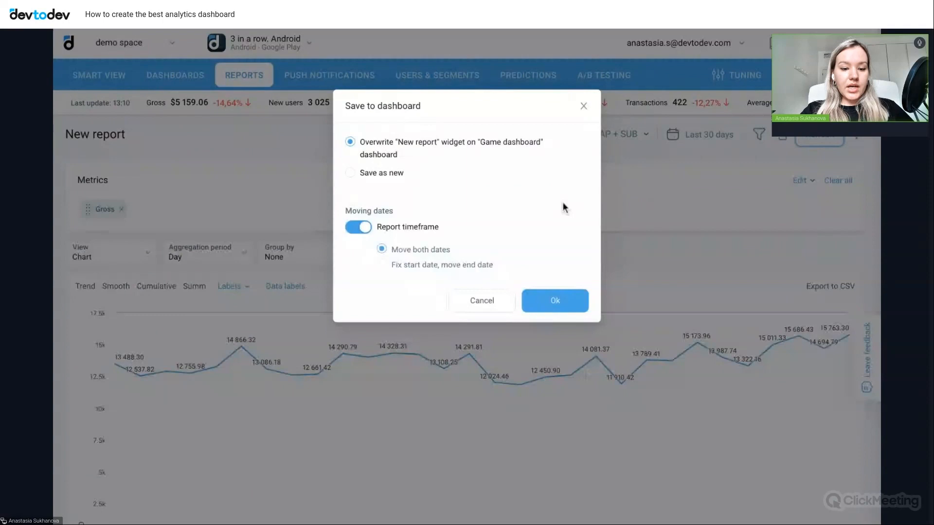
{"action": "left_click", "coordinate": [382, 175]}
{"action": "left_click", "coordinate": [367, 146]}
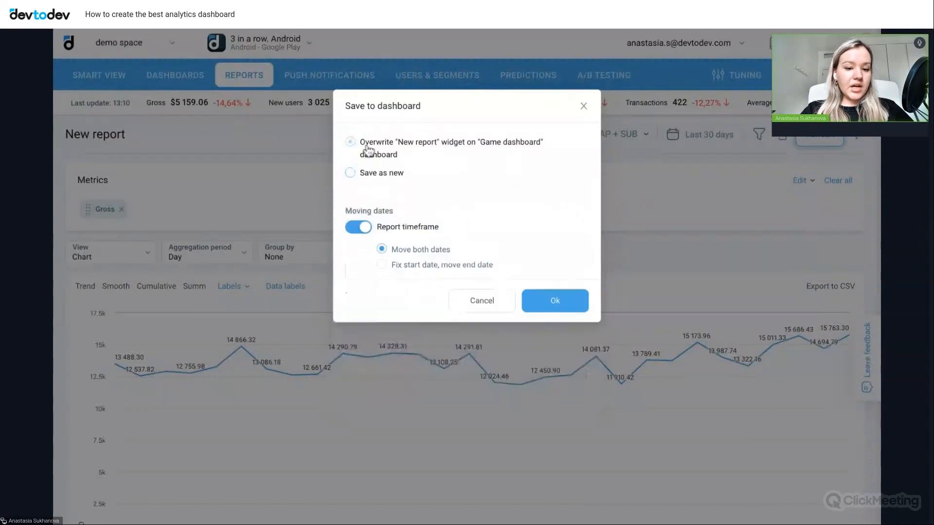
{"action": "left_click", "coordinate": [368, 176]}
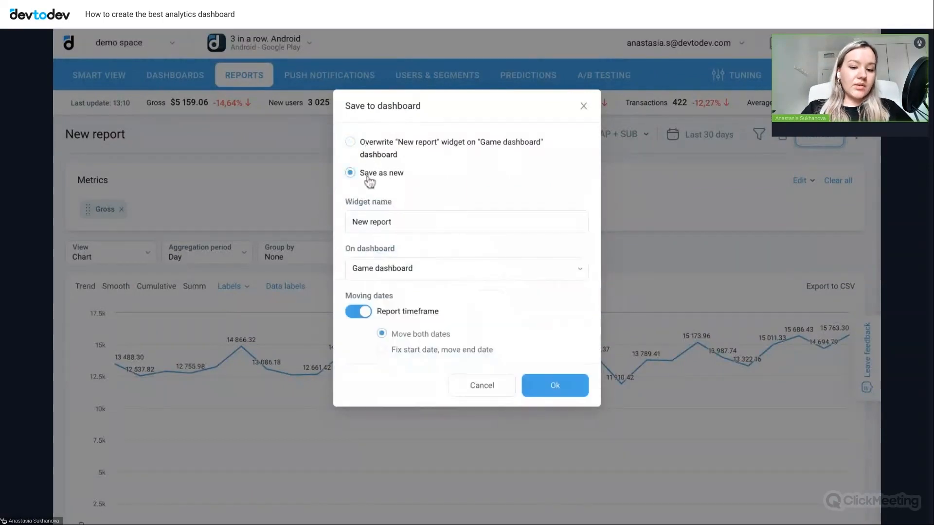
{"action": "left_click", "coordinate": [430, 220]}
{"action": "type", "text": "1"}
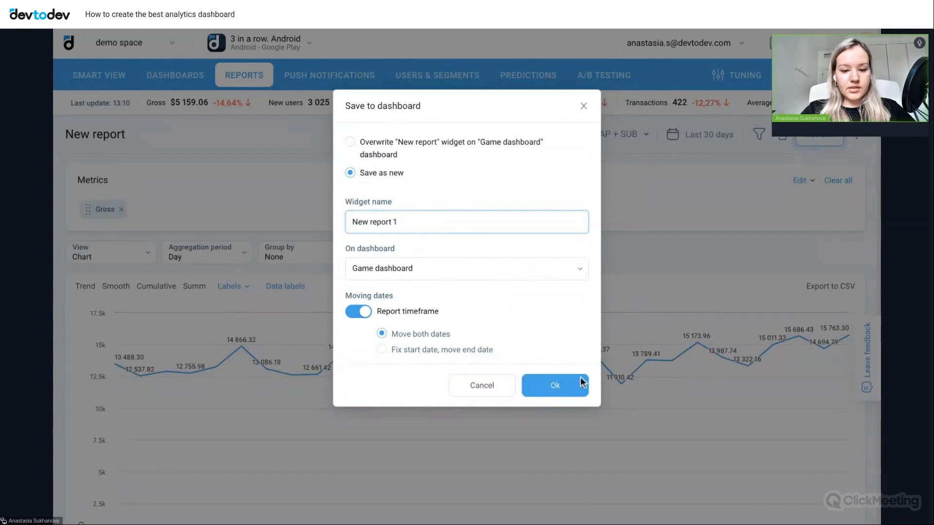
{"action": "left_click", "coordinate": [538, 390]}
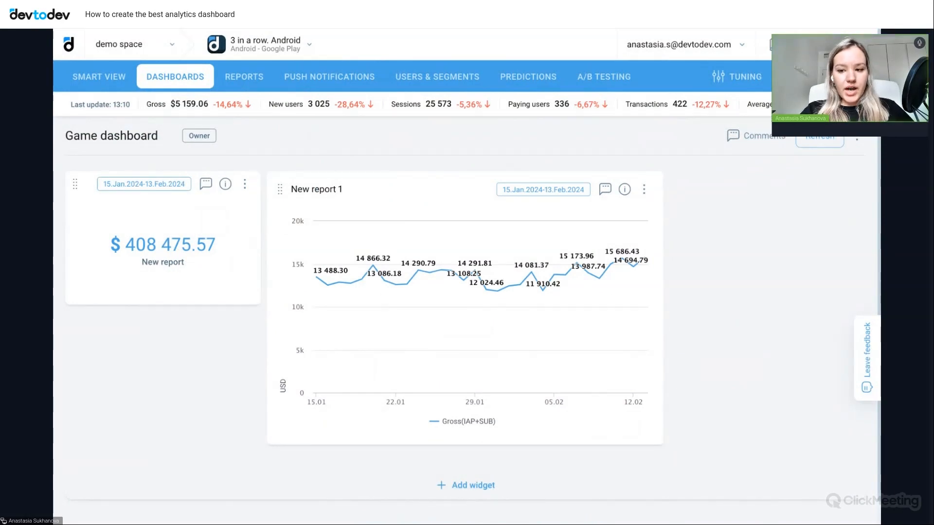
- Add a new Basic metric widget to the dashboard with the metrics Paying conversion and 30-day Cumulative ARPU
{"action": "scroll", "coordinate": [749, 359], "scroll_direction": "down", "scroll_amount": 1}
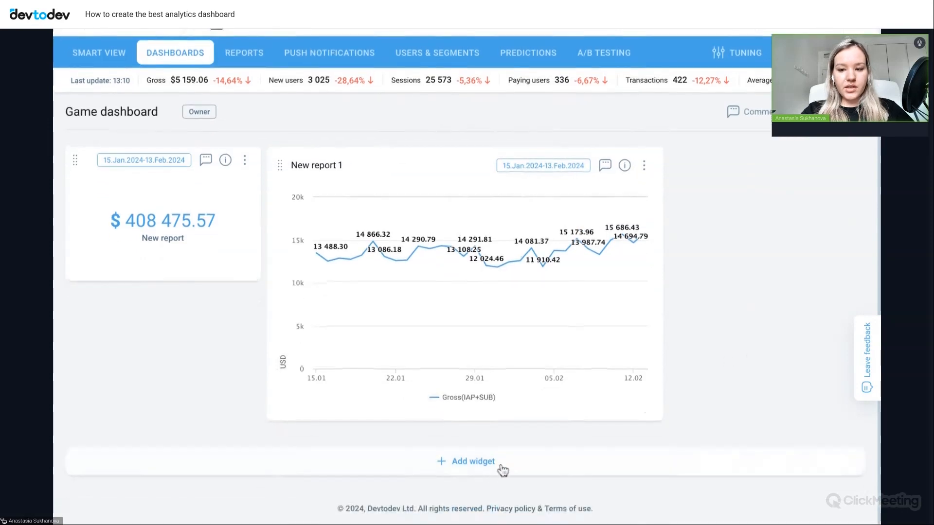
{"action": "left_click", "coordinate": [454, 468]}
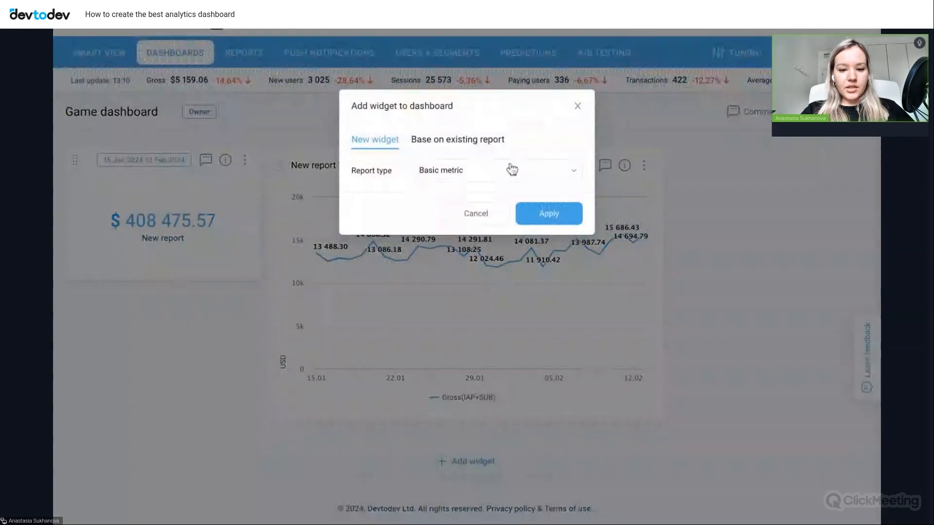
{"action": "left_click", "coordinate": [554, 220]}
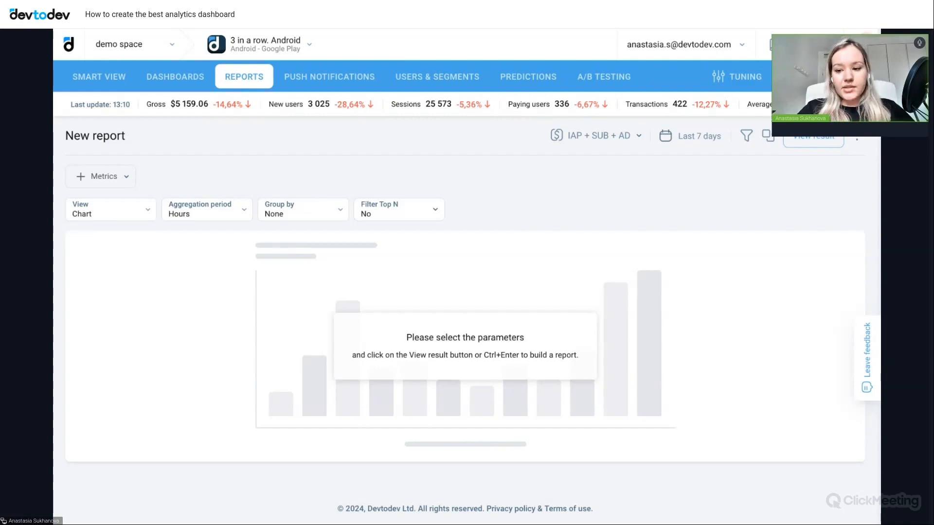
{"action": "left_click", "coordinate": [118, 179]}
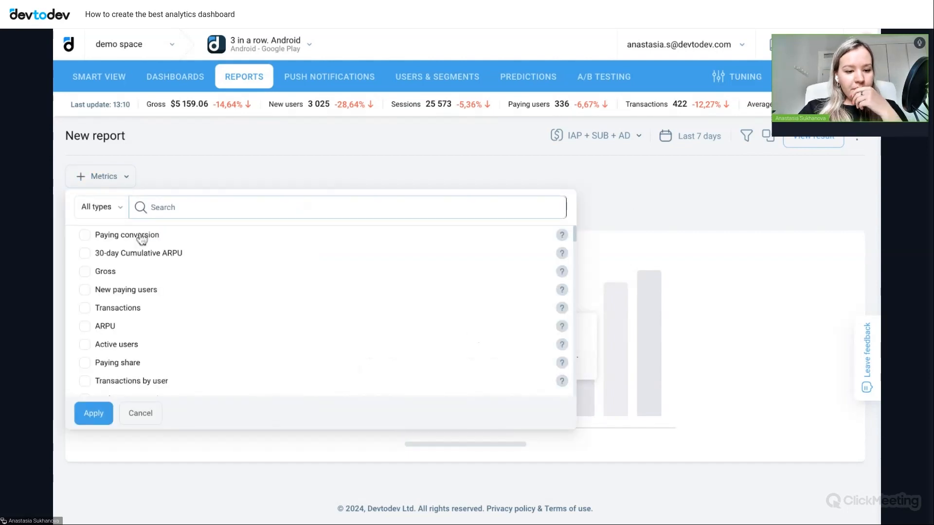
{"action": "left_click", "coordinate": [114, 238]}
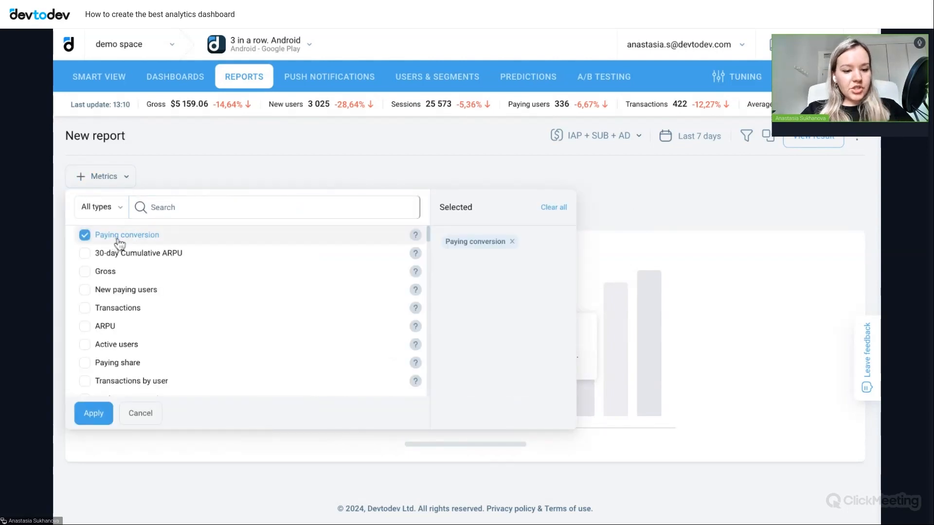
{"action": "left_click", "coordinate": [134, 261]}
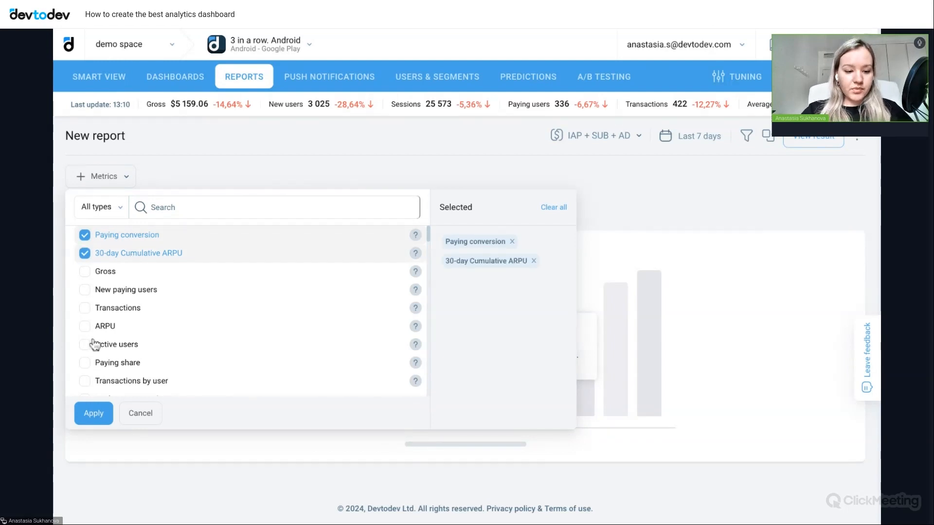
{"action": "left_click", "coordinate": [92, 414]}
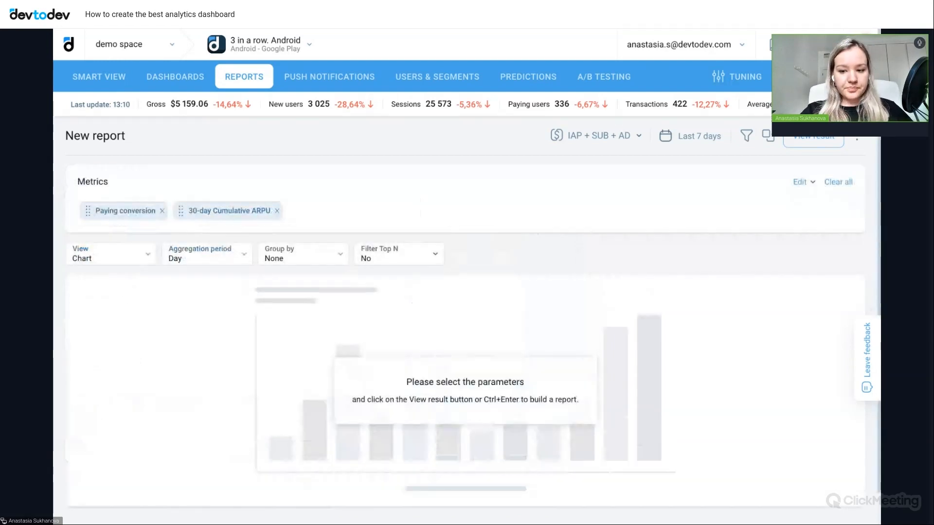
- Build the report as a Table with aggregation period No, grouped by Countries
{"action": "left_click", "coordinate": [92, 263]}
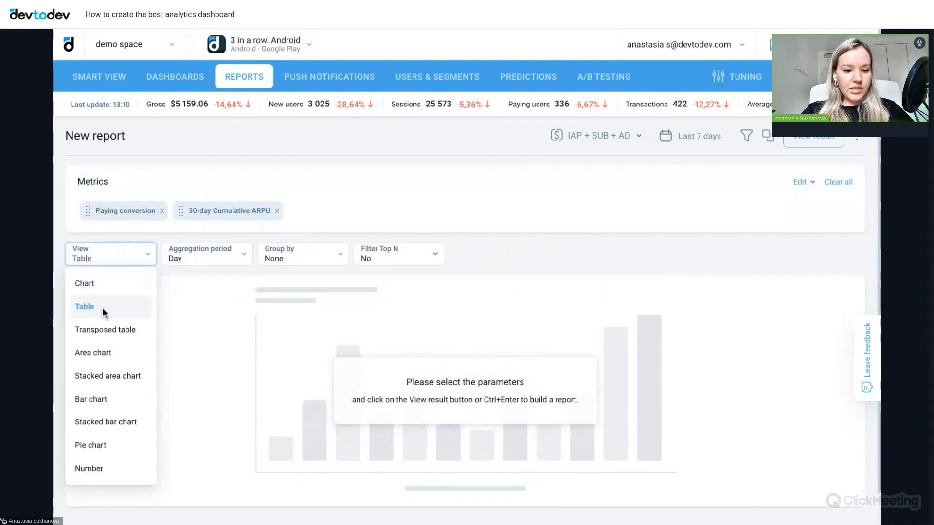
{"action": "left_click", "coordinate": [102, 307]}
{"action": "left_click", "coordinate": [232, 265]}
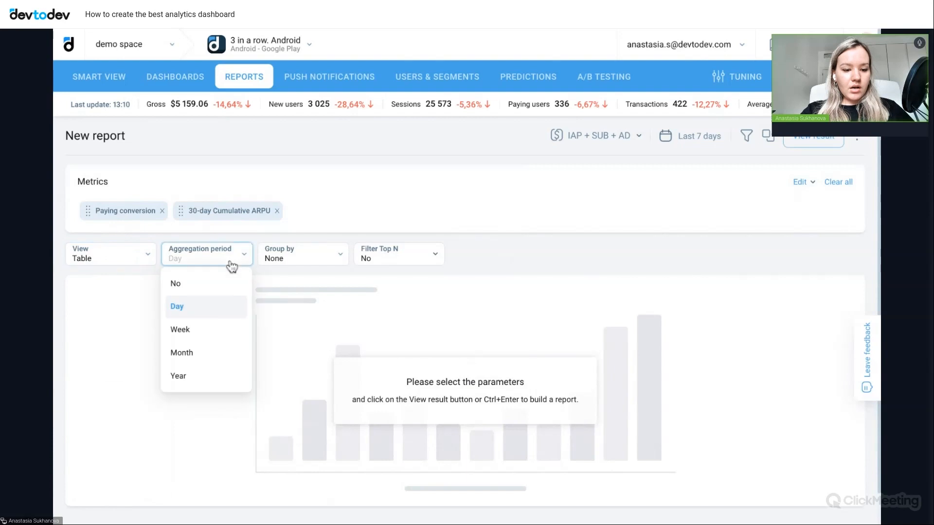
{"action": "left_click", "coordinate": [197, 289]}
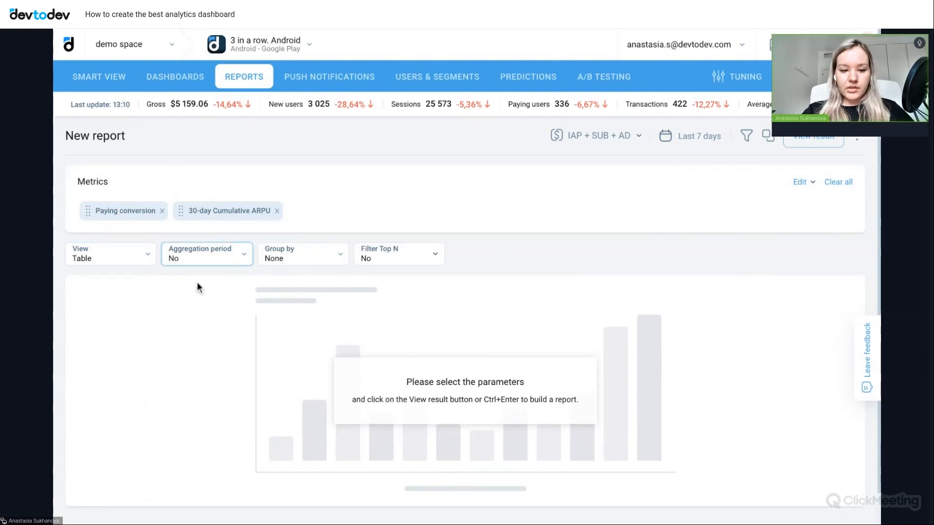
{"action": "left_click", "coordinate": [309, 264]}
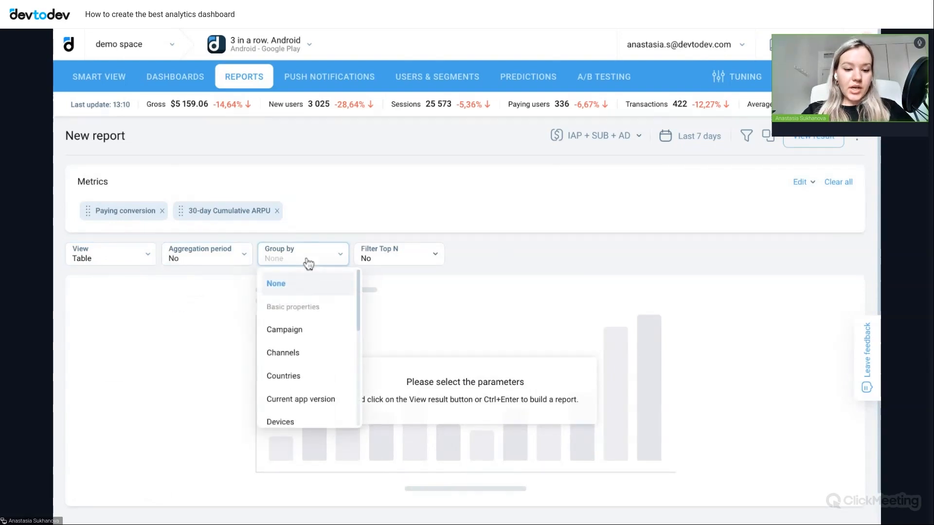
{"action": "left_click", "coordinate": [299, 383]}
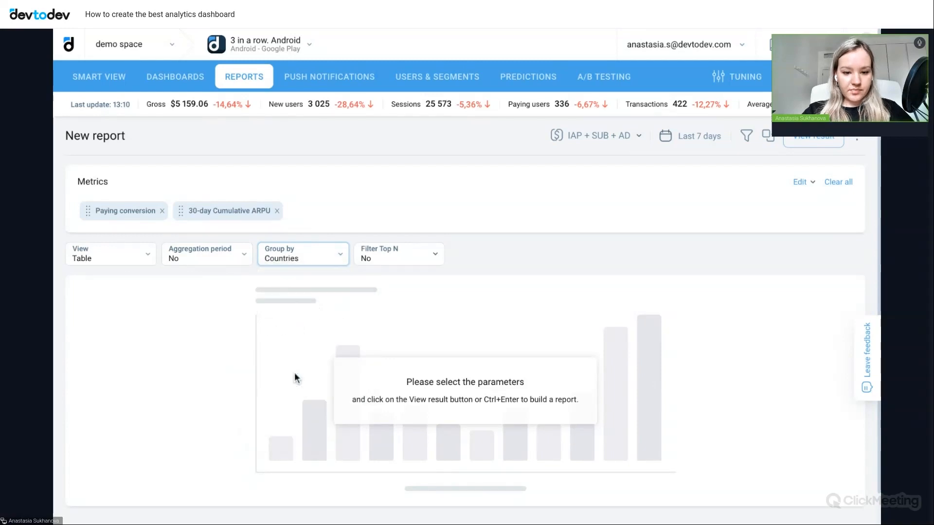
{"action": "left_click", "coordinate": [822, 144]}
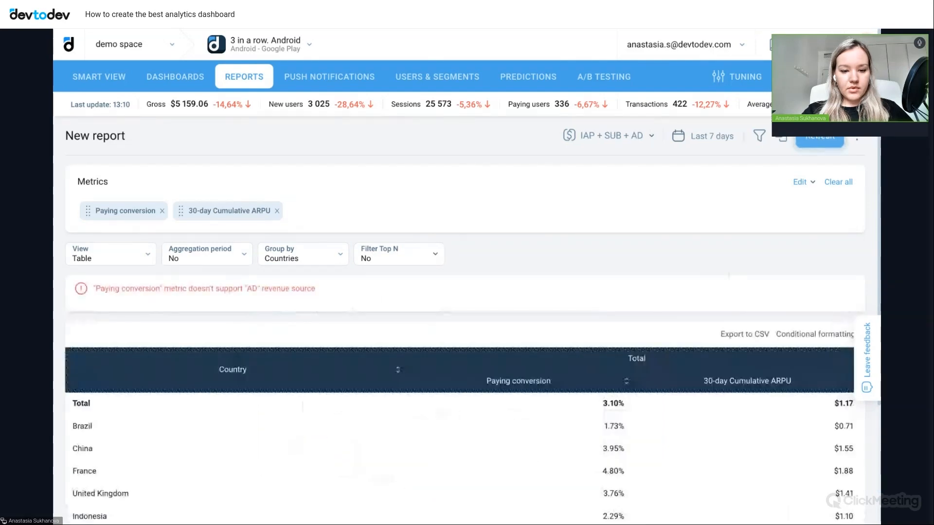
- Sort the country table by Paying conversion from highest to lowest
{"action": "scroll", "coordinate": [729, 272], "scroll_direction": "down", "scroll_amount": 3}
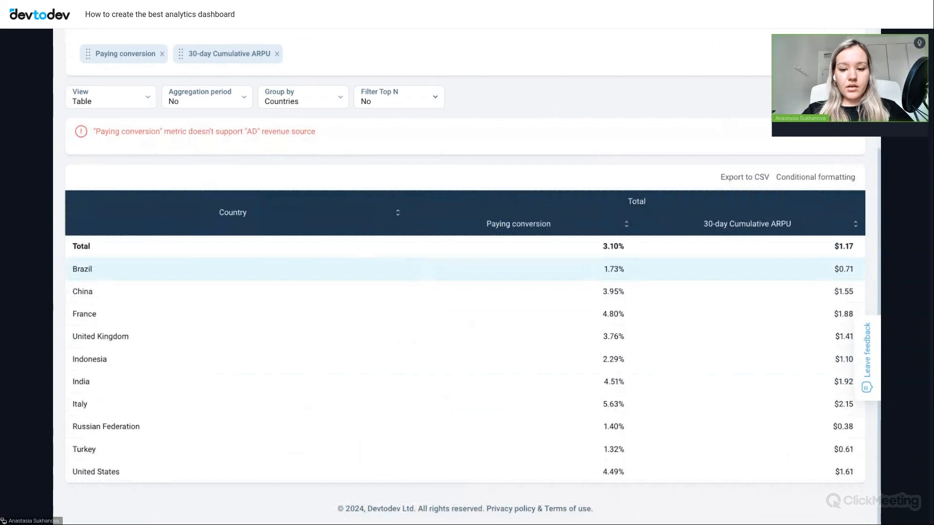
{"action": "left_click", "coordinate": [627, 226]}
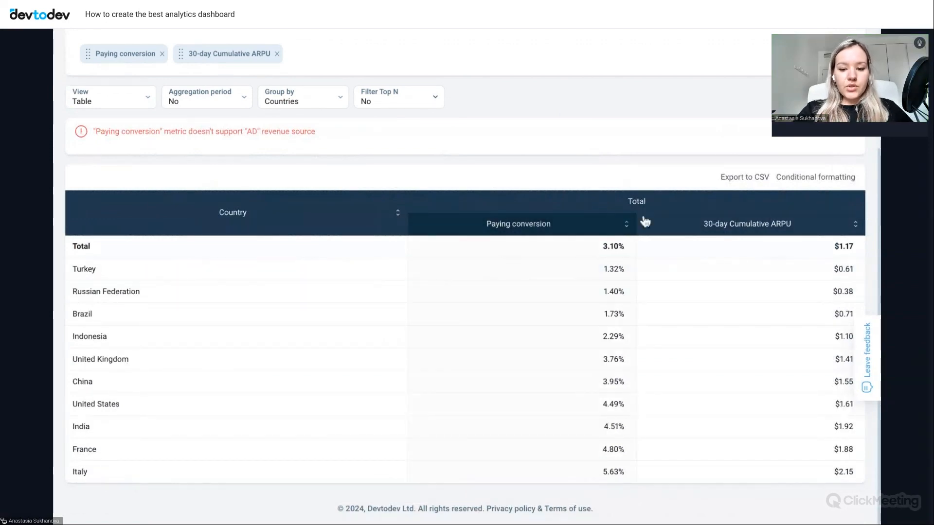
{"action": "left_click", "coordinate": [627, 226]}
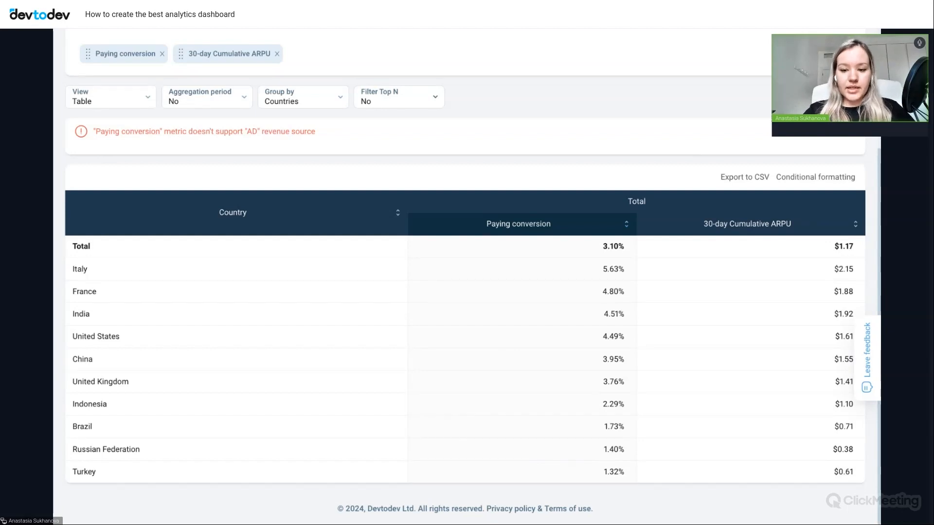
- Set conditional formatting for Paying conversion to a Color scale in Magenta Crayola
{"action": "left_click", "coordinate": [801, 177]}
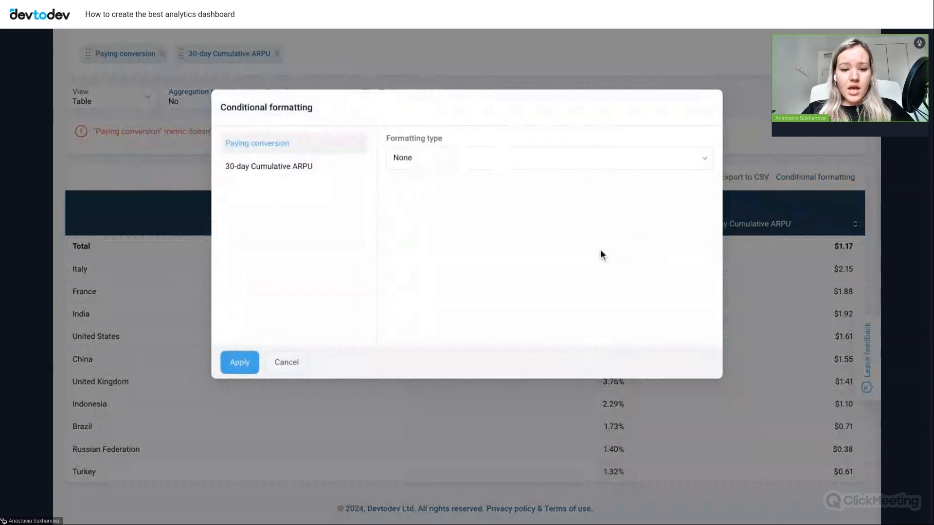
{"action": "left_click", "coordinate": [436, 161]}
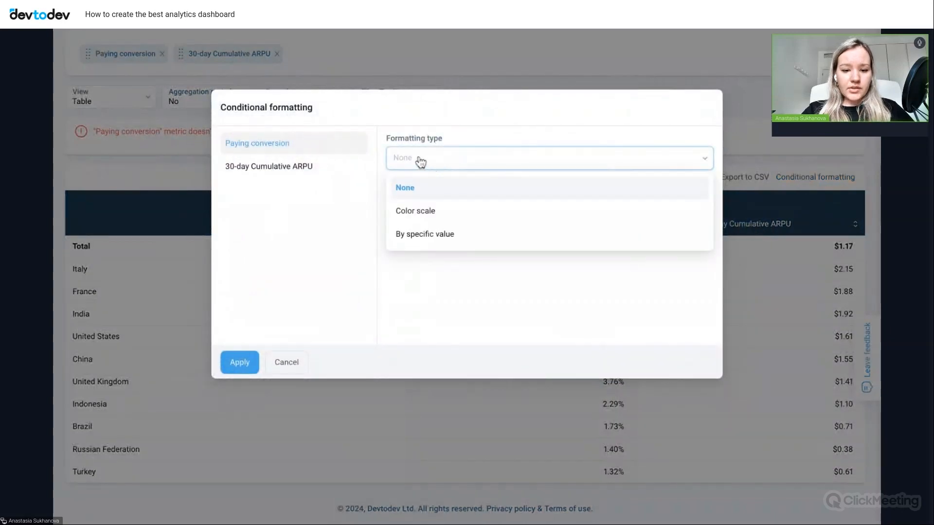
{"action": "left_click", "coordinate": [437, 214]}
{"action": "left_click", "coordinate": [423, 253]}
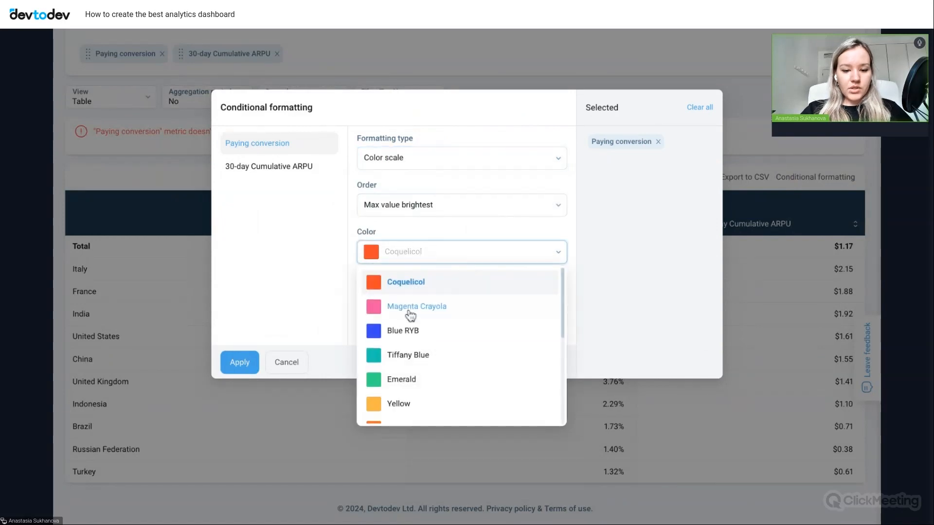
{"action": "left_click", "coordinate": [431, 312]}
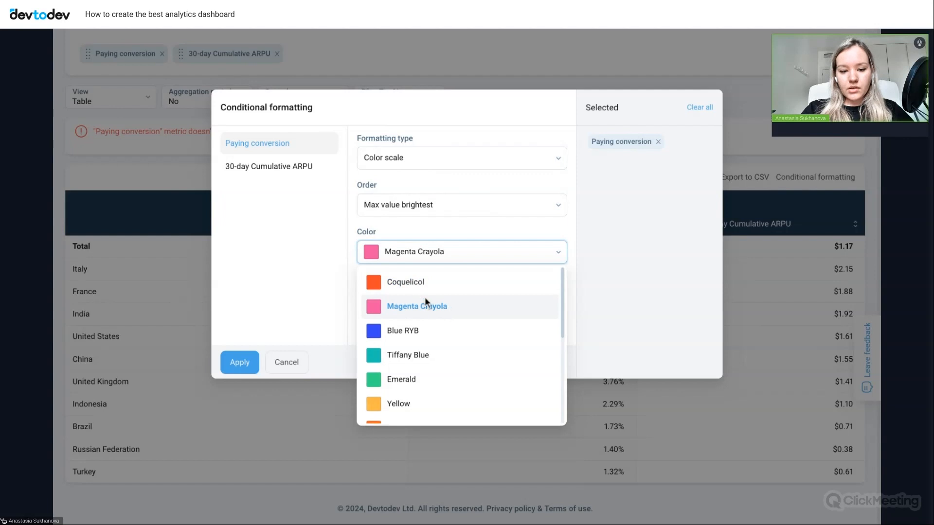
- Set conditional formatting for 30-day Cumulative ARPU to a Yellow Color scale and apply the formatting to the table
{"action": "left_click", "coordinate": [295, 171]}
{"action": "left_click", "coordinate": [438, 167]}
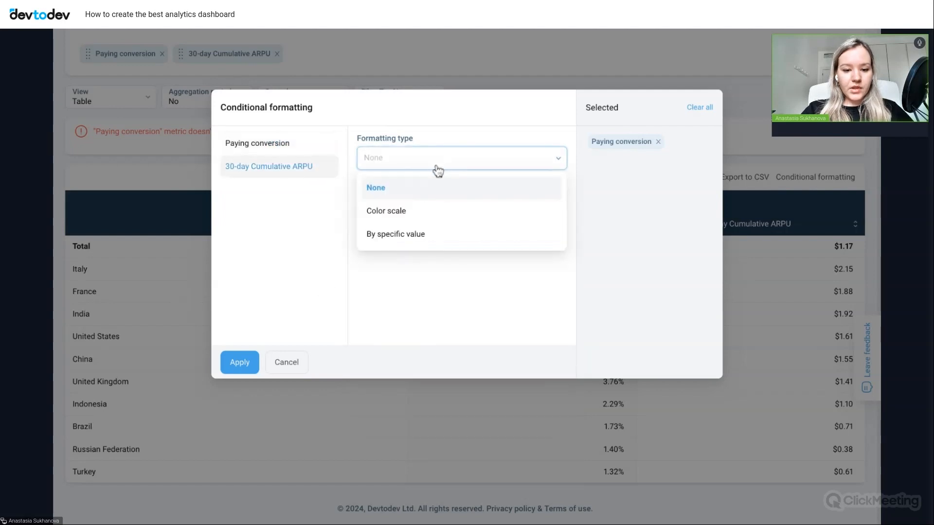
{"action": "left_click", "coordinate": [421, 212]}
{"action": "left_click", "coordinate": [422, 259]}
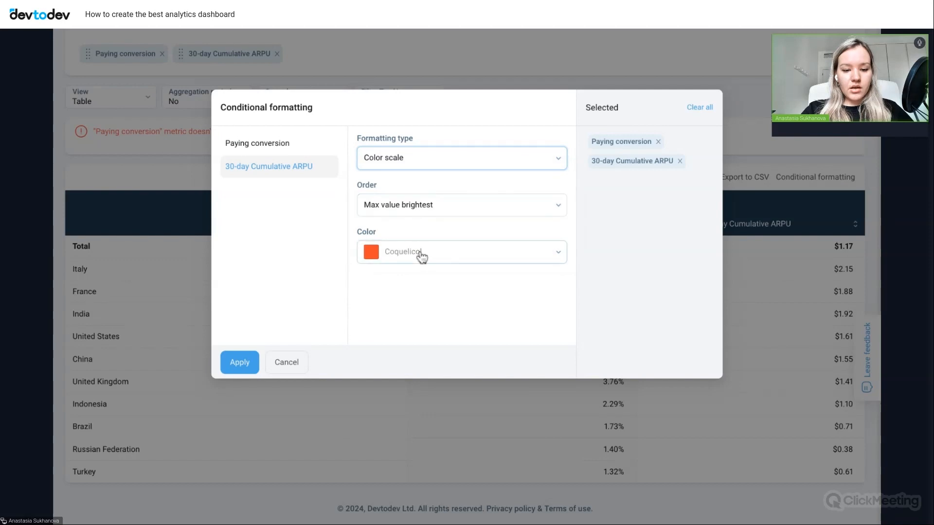
{"action": "scroll", "coordinate": [441, 331], "scroll_direction": "down", "scroll_amount": 1}
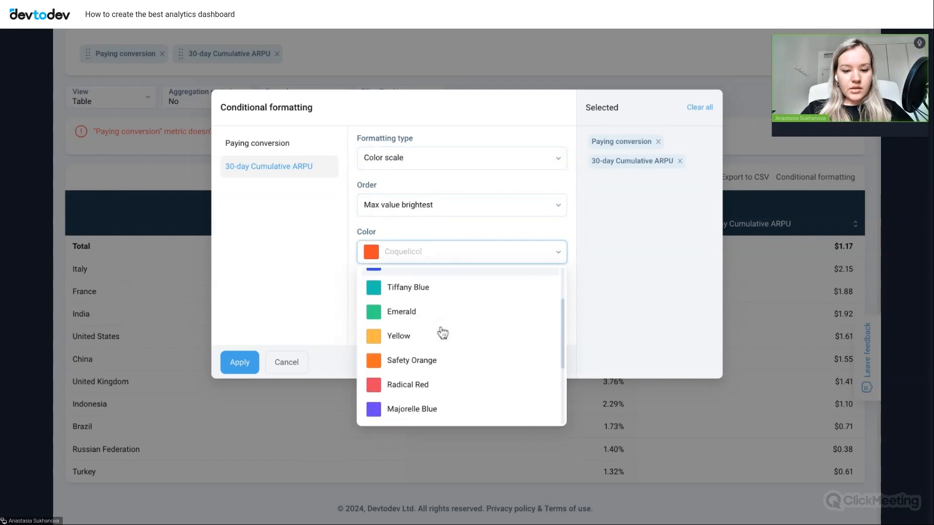
{"action": "left_click", "coordinate": [397, 342]}
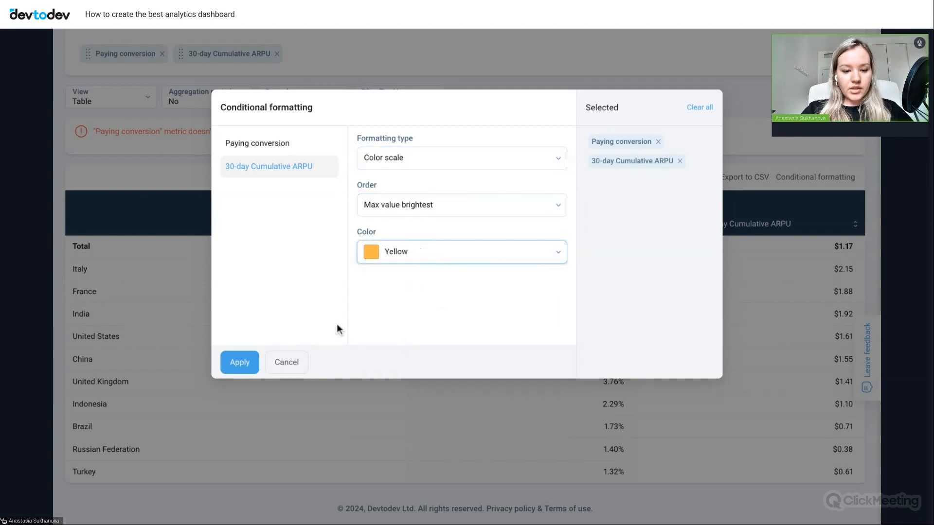
{"action": "left_click", "coordinate": [240, 363]}
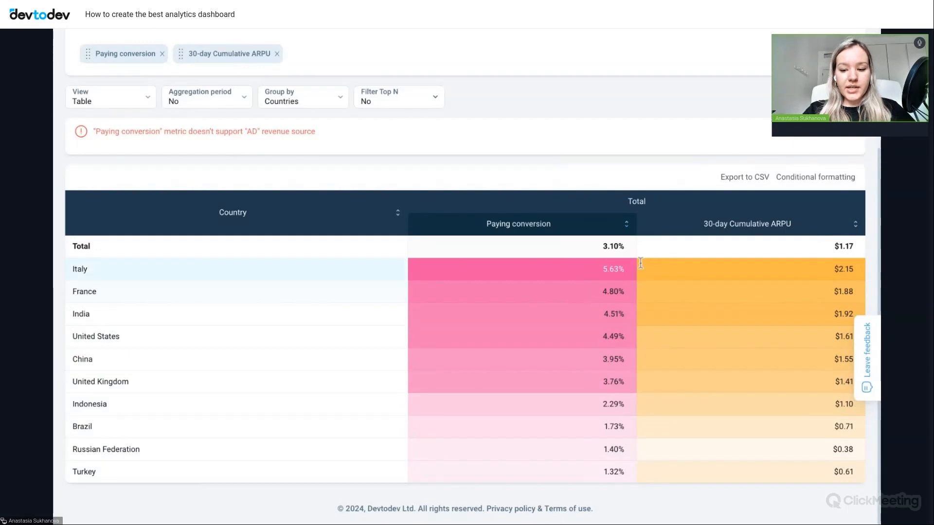
- Save the formatted country table to the Game dashboard as widget "New report 2" and decline creating another widget
{"action": "scroll", "coordinate": [673, 290], "scroll_direction": "up", "scroll_amount": 3}
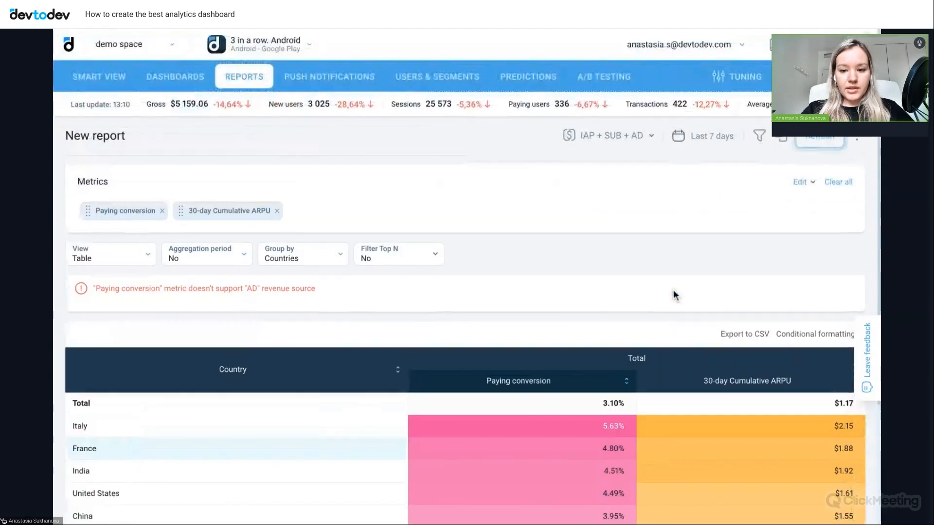
{"action": "left_click", "coordinate": [857, 141]}
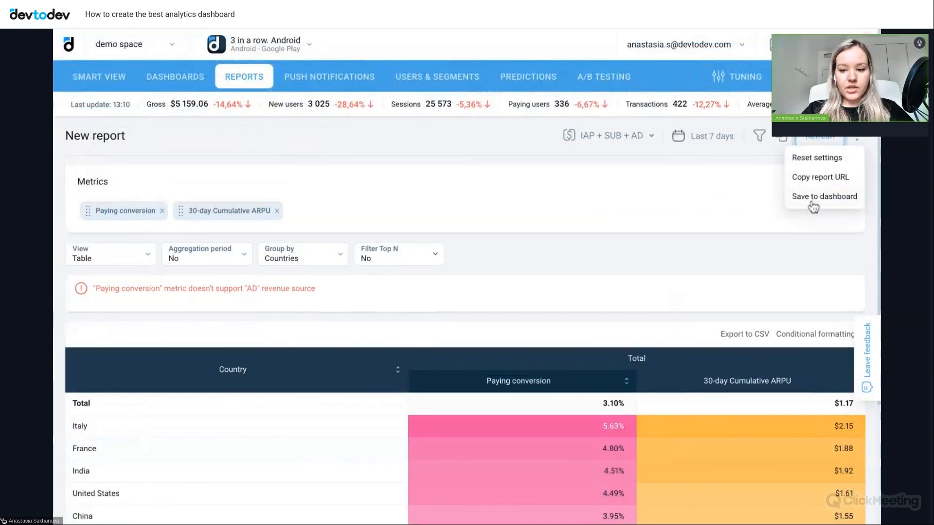
{"action": "left_click", "coordinate": [812, 201]}
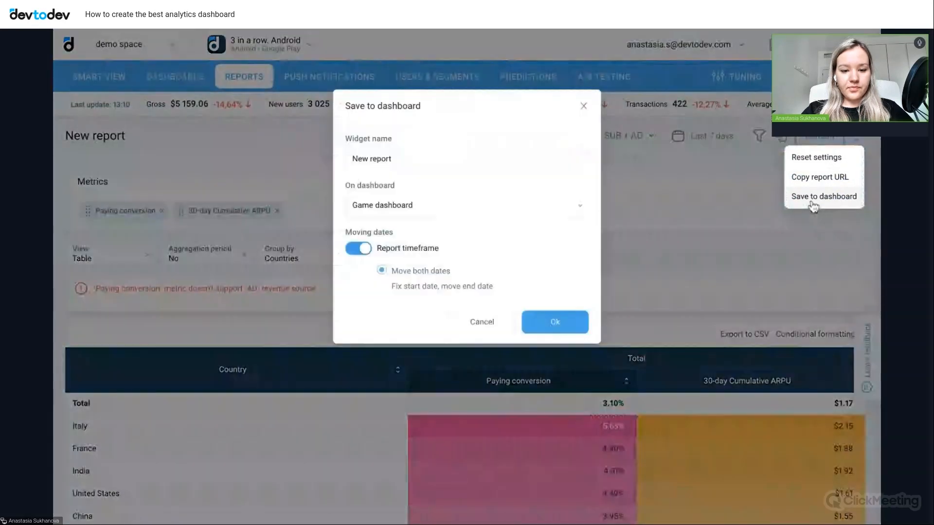
{"action": "left_click", "coordinate": [487, 160]}
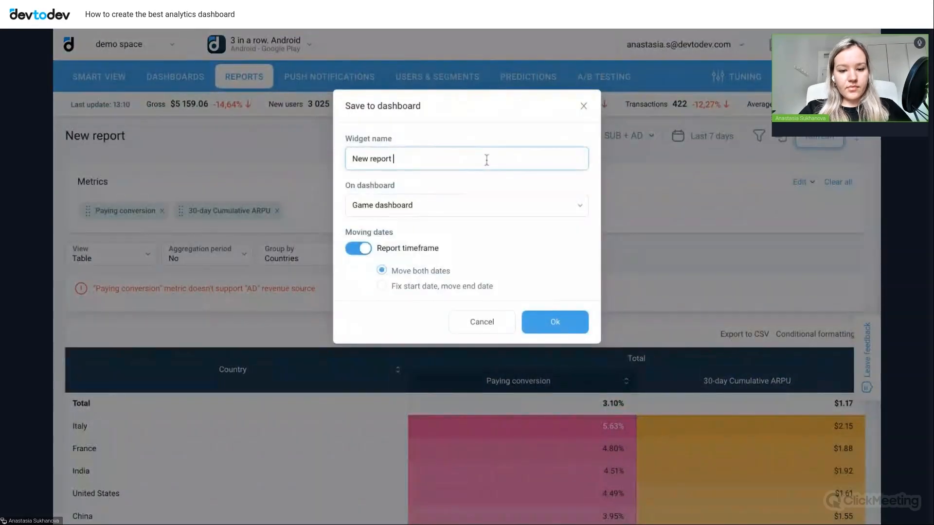
{"action": "type", "text": "2"}
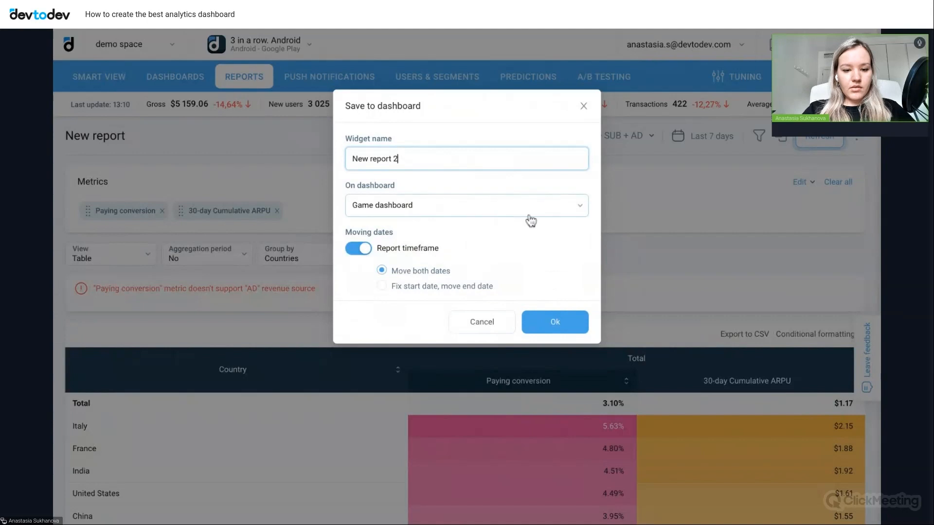
{"action": "left_click", "coordinate": [553, 329]}
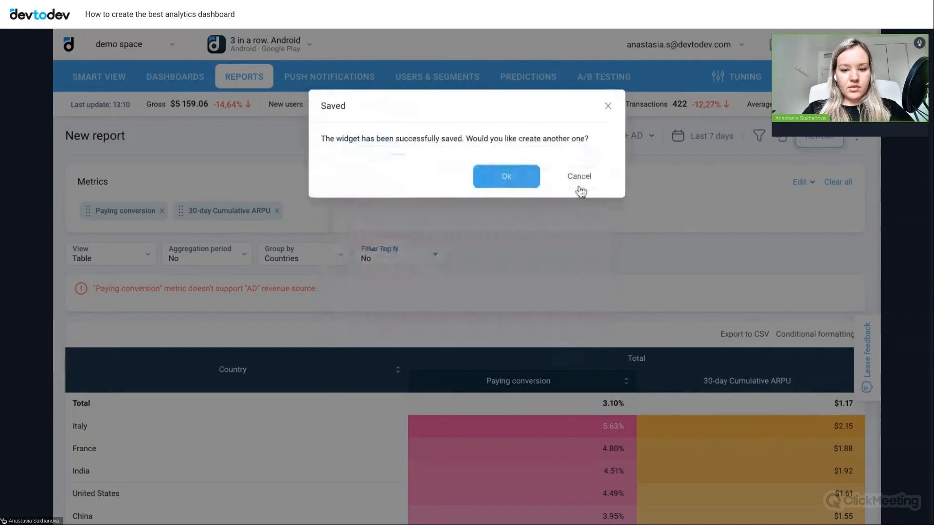
{"action": "left_click", "coordinate": [583, 178]}
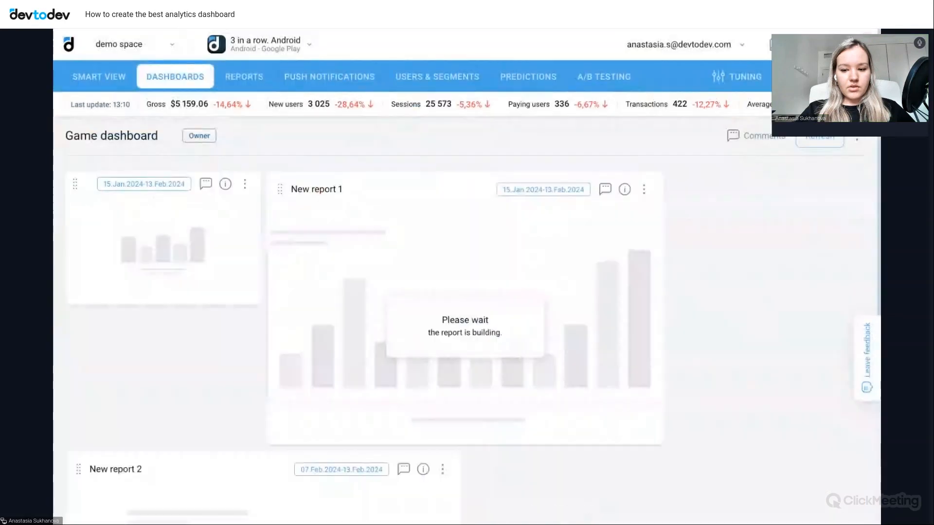
- Create a new Conversion funnel report with Install as its first step
{"action": "scroll", "coordinate": [702, 417], "scroll_direction": "down", "scroll_amount": 4}
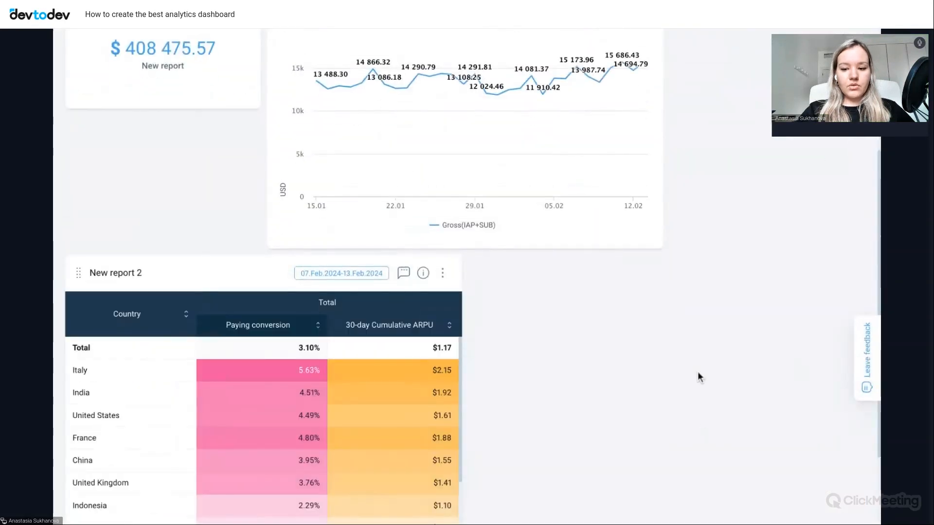
{"action": "scroll", "coordinate": [698, 375], "scroll_direction": "down", "scroll_amount": 1}
{"action": "scroll", "coordinate": [699, 377], "scroll_direction": "down", "scroll_amount": 1}
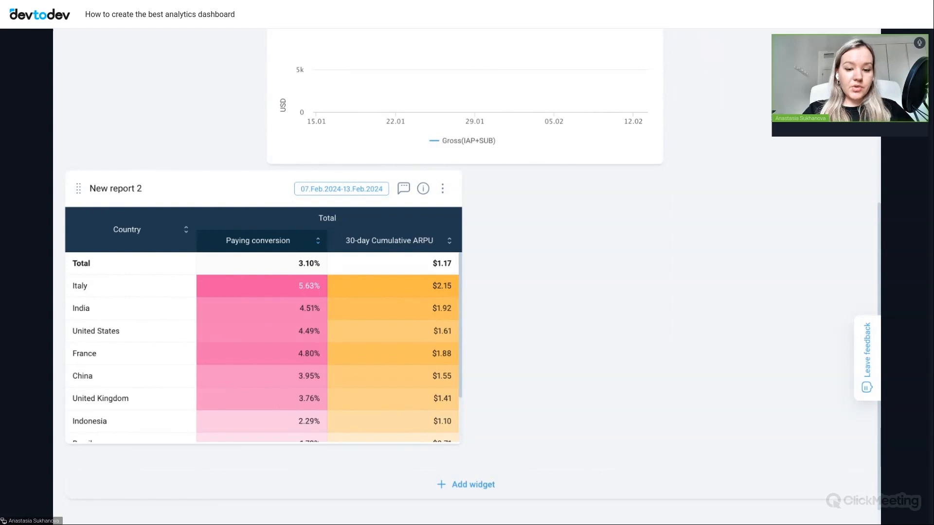
{"action": "scroll", "coordinate": [716, 256], "scroll_direction": "up", "scroll_amount": 5}
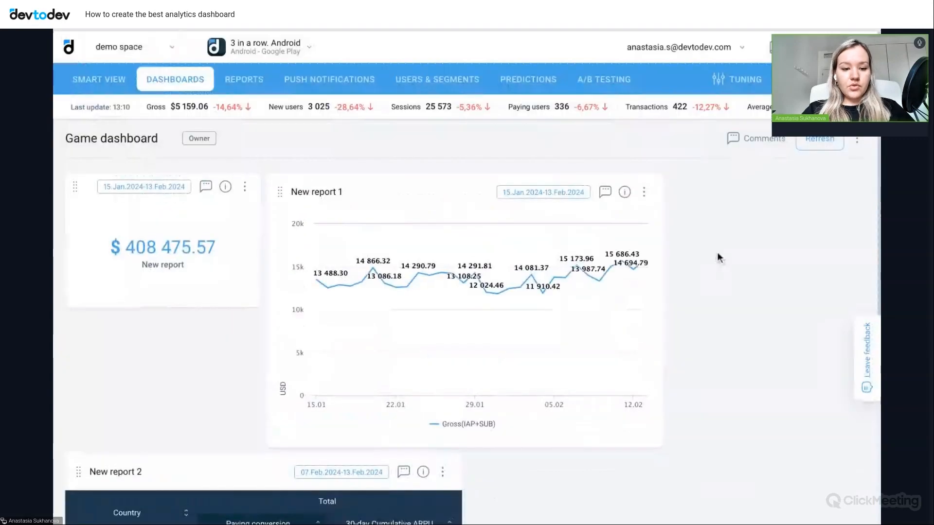
{"action": "left_click", "coordinate": [247, 86]}
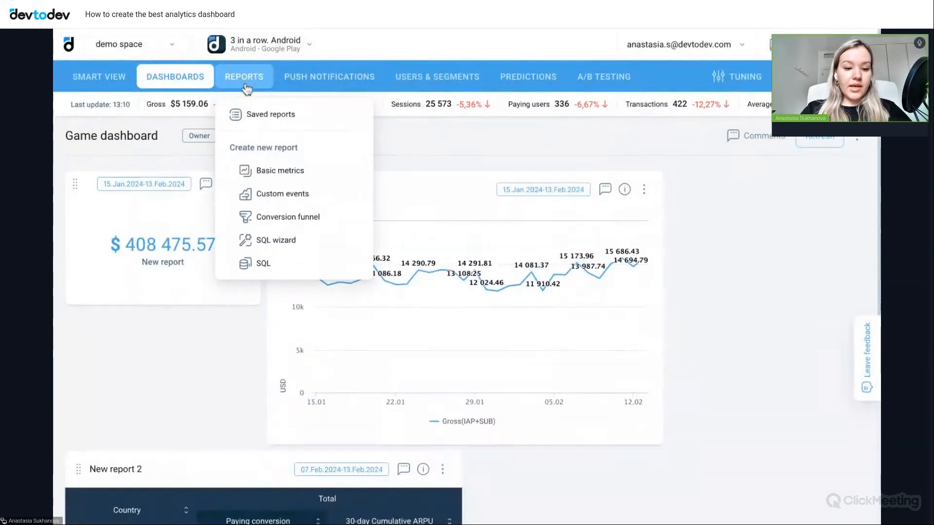
{"action": "left_click", "coordinate": [317, 224]}
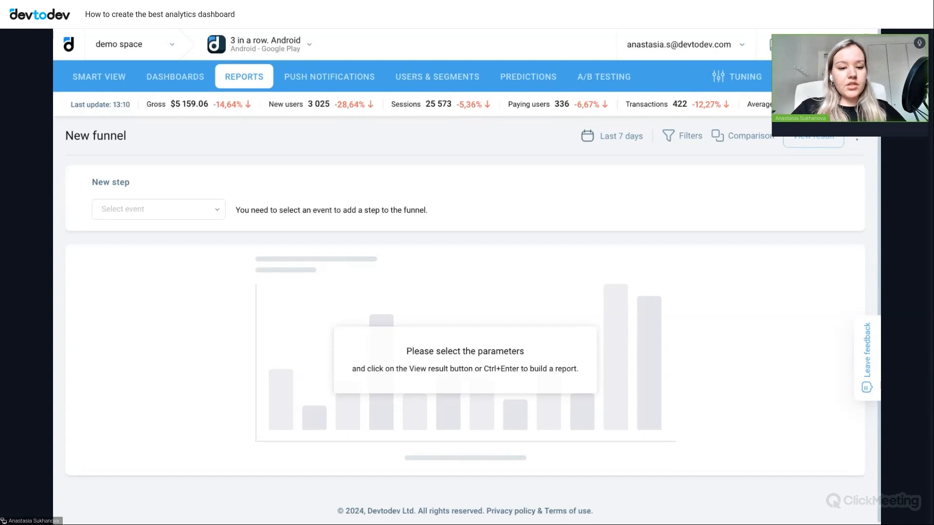
{"action": "left_click", "coordinate": [202, 208]}
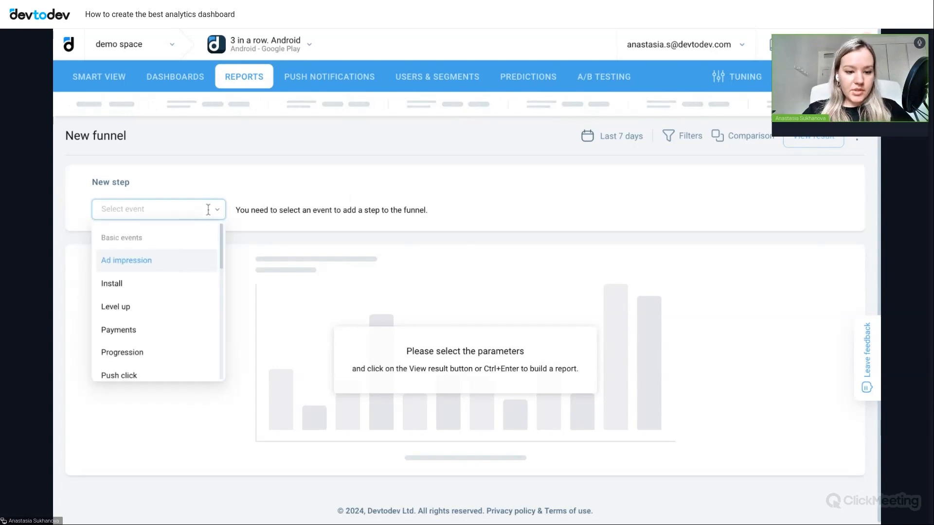
{"action": "left_click", "coordinate": [132, 292]}
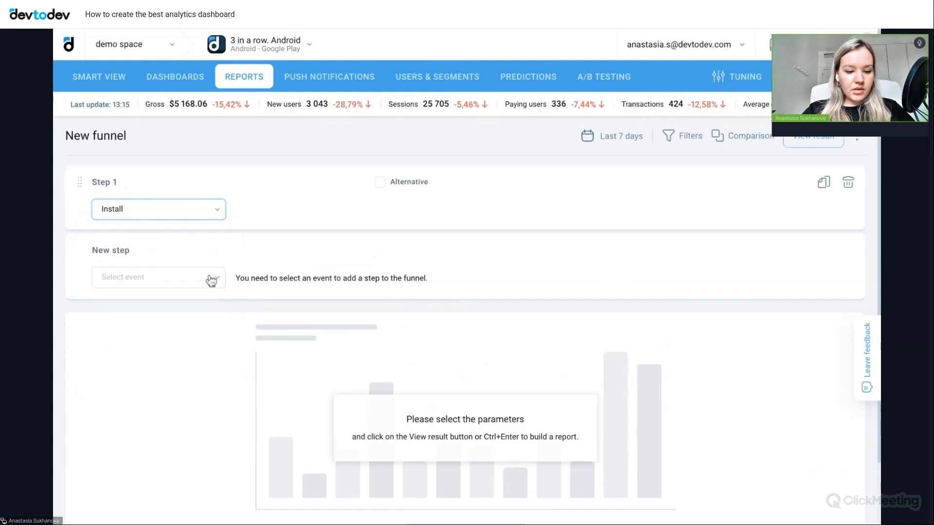
- Add the custom event "shop open" as the funnel's second step
{"action": "left_click", "coordinate": [211, 279]}
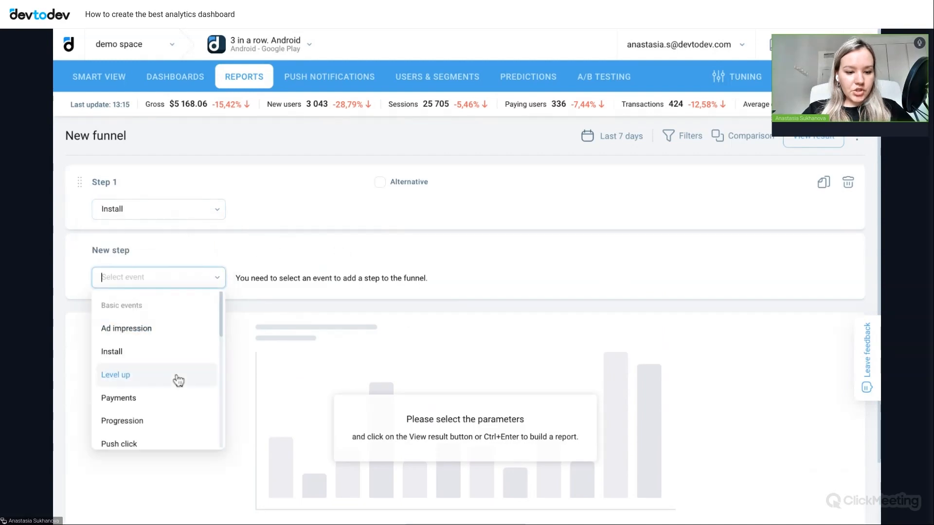
{"action": "scroll", "coordinate": [178, 380], "scroll_direction": "down", "scroll_amount": 3}
{"action": "scroll", "coordinate": [175, 379], "scroll_direction": "down", "scroll_amount": 3}
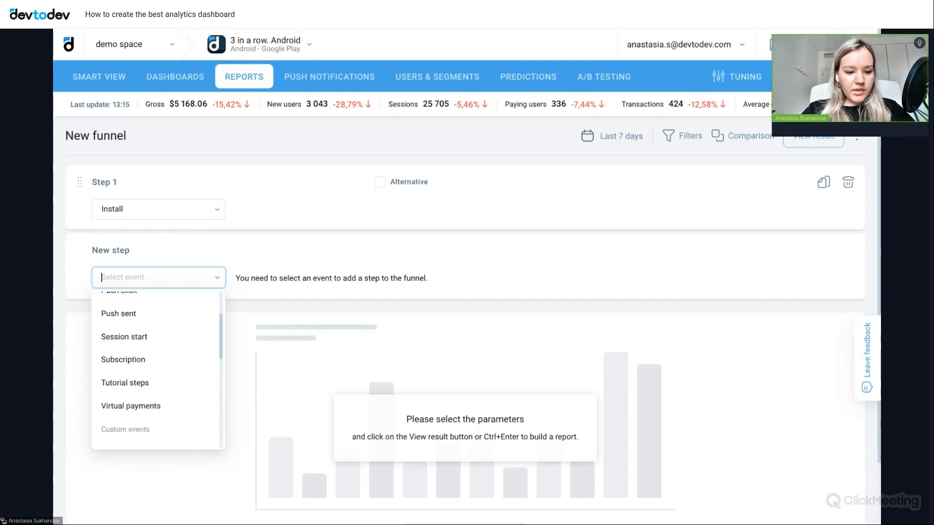
{"action": "scroll", "coordinate": [158, 370], "scroll_direction": "down", "scroll_amount": 1}
{"action": "scroll", "coordinate": [158, 369], "scroll_direction": "down", "scroll_amount": 7}
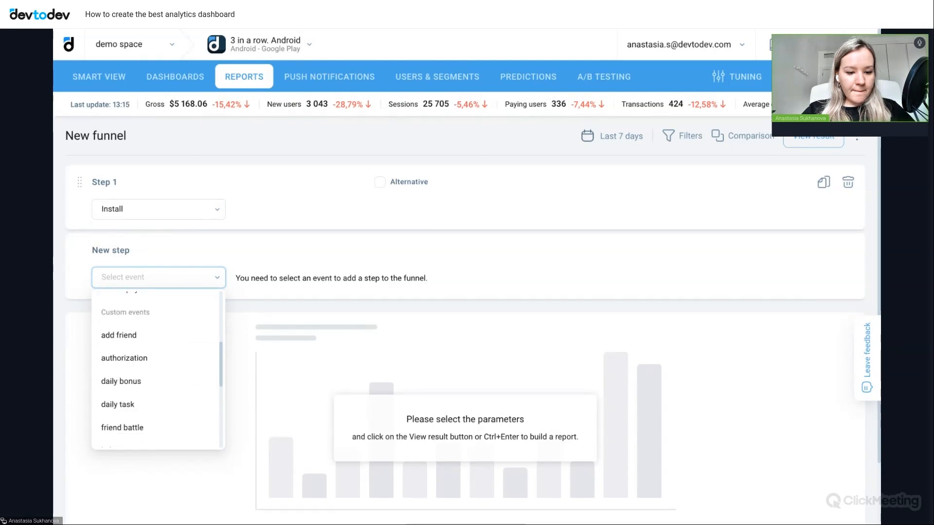
{"action": "scroll", "coordinate": [131, 413], "scroll_direction": "down", "scroll_amount": 1}
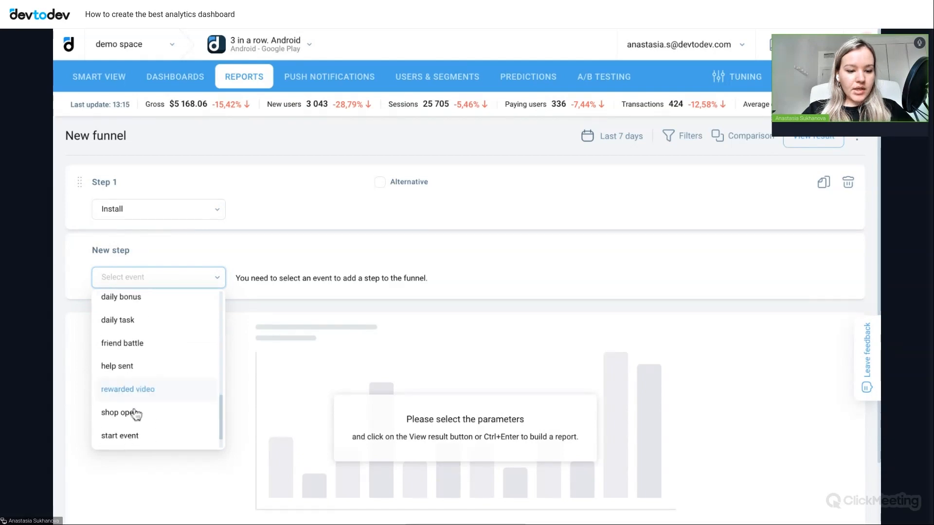
{"action": "left_click", "coordinate": [119, 413]}
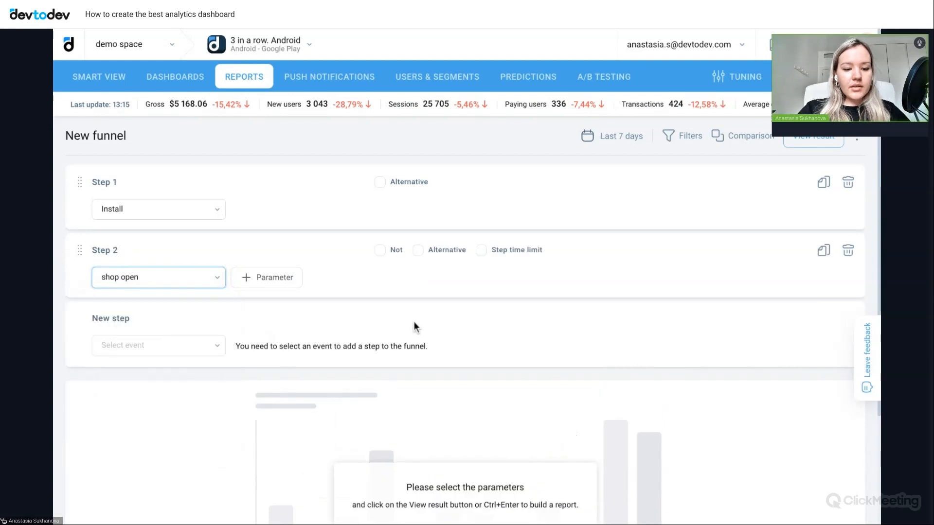
- Add Payments as the funnel's third step and build the funnel result
{"action": "left_click", "coordinate": [189, 346]}
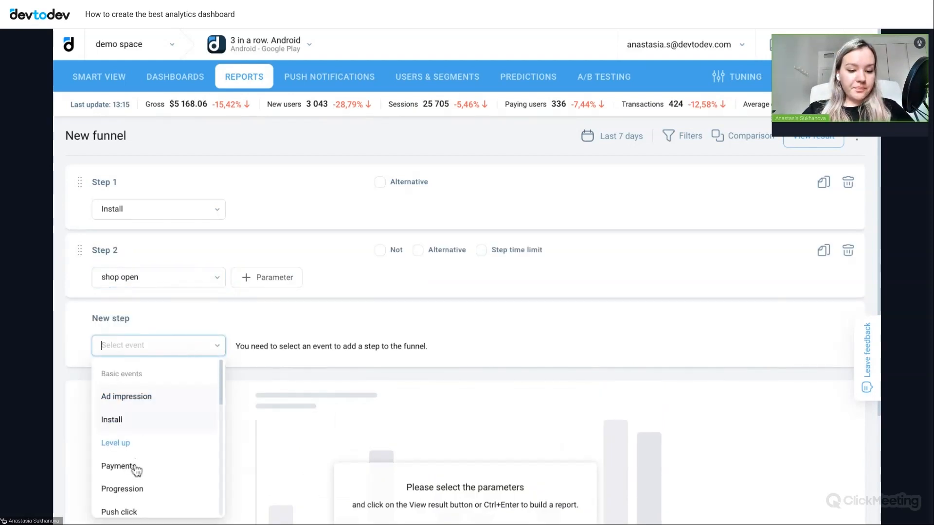
{"action": "key", "text": "Return"}
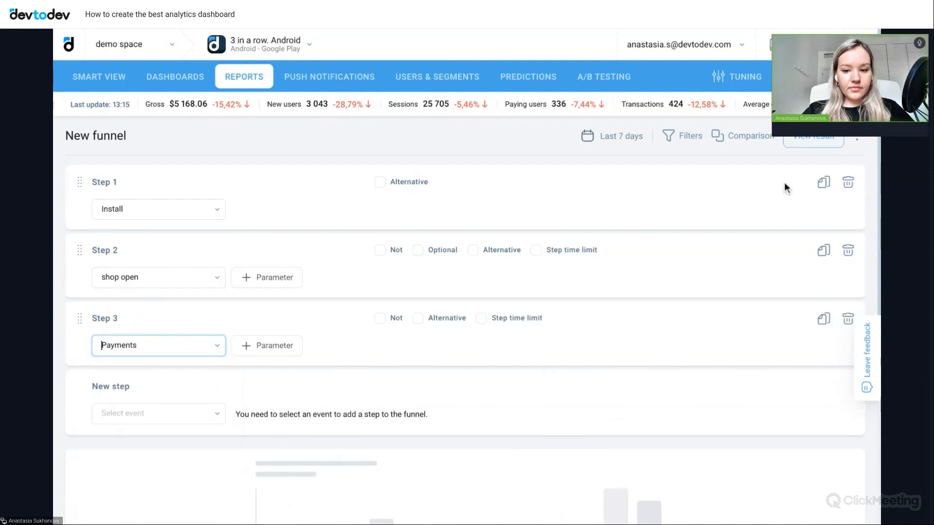
{"action": "left_click", "coordinate": [803, 142]}
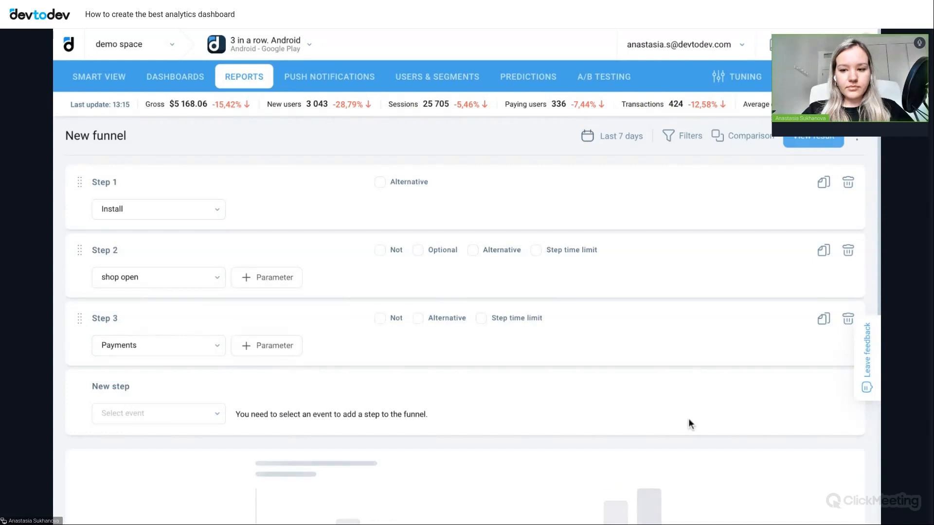
{"action": "scroll", "coordinate": [673, 418], "scroll_direction": "down", "scroll_amount": 7}
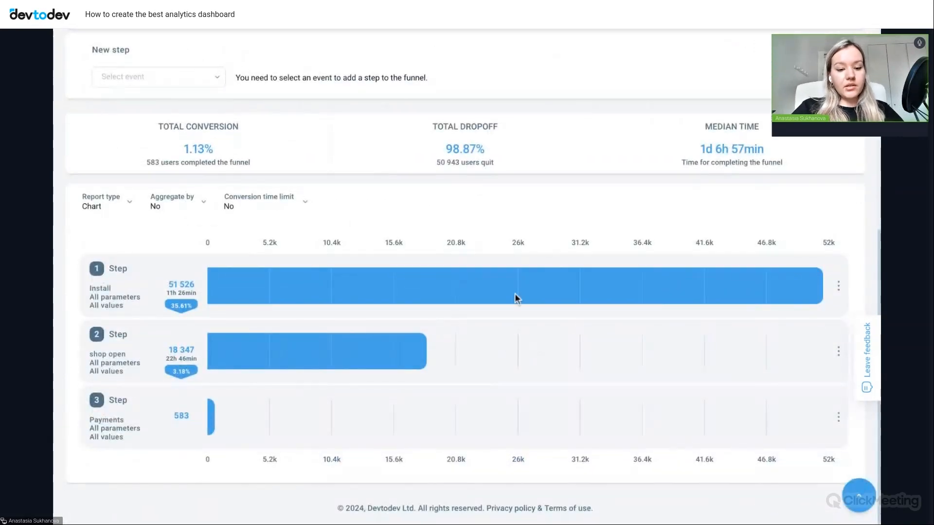
- Save the funnel to the Game dashboard as widget "New funnel" and decline creating another widget
{"action": "scroll", "coordinate": [652, 351], "scroll_direction": "up", "scroll_amount": 3}
{"action": "scroll", "coordinate": [652, 358], "scroll_direction": "up", "scroll_amount": 4}
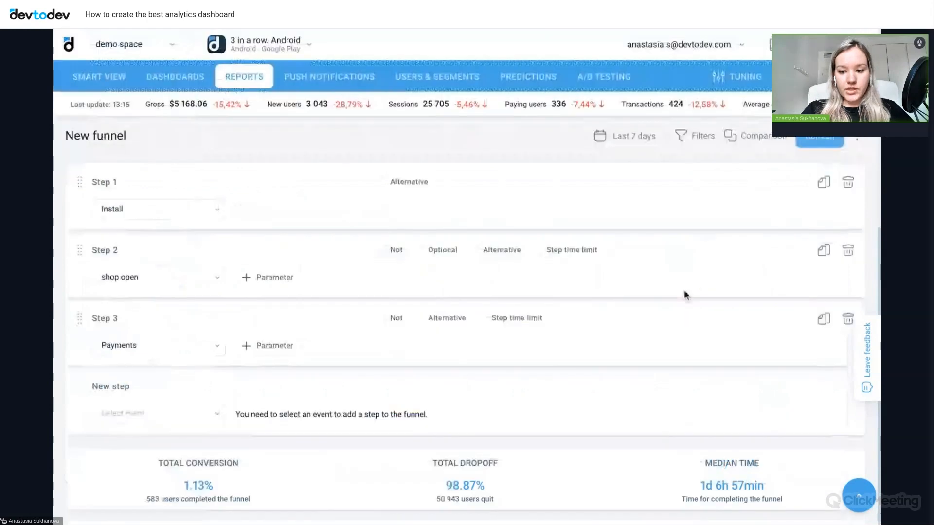
{"action": "left_click", "coordinate": [855, 139]}
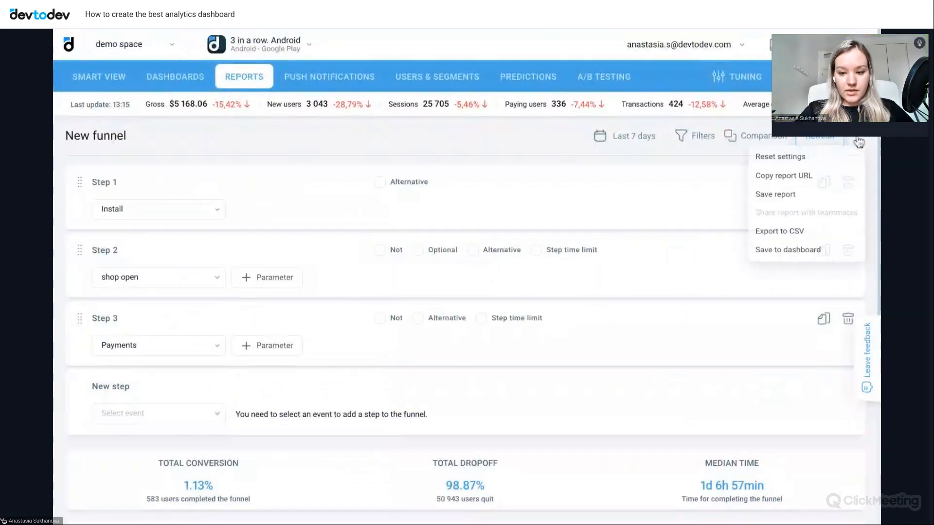
{"action": "left_click", "coordinate": [772, 256]}
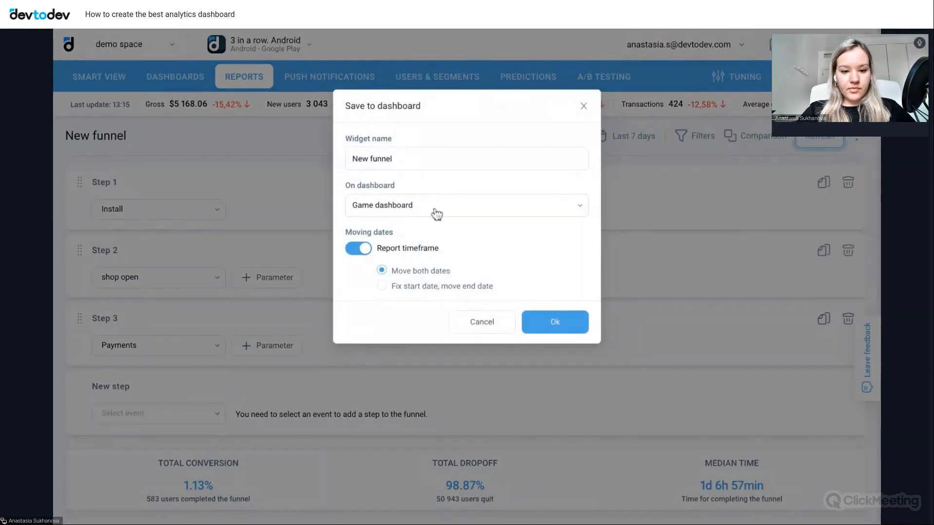
{"action": "left_click", "coordinate": [548, 325]}
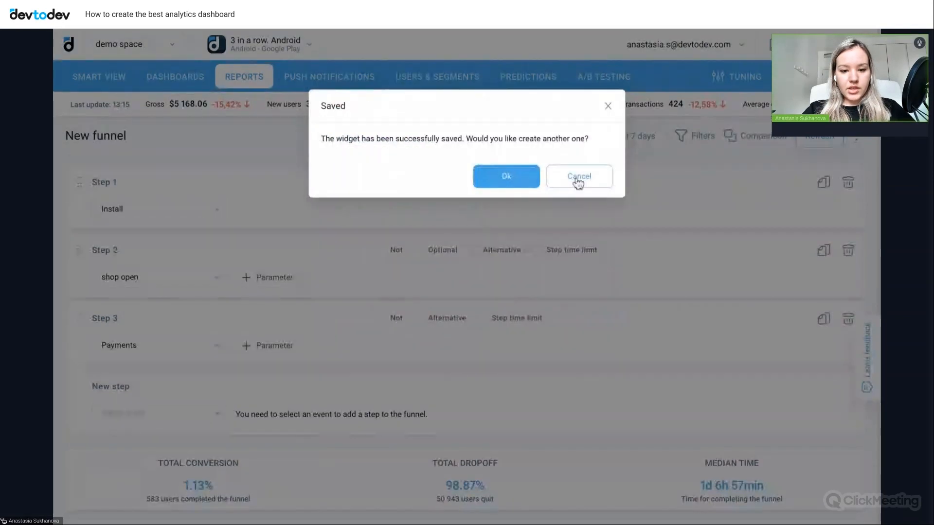
{"action": "left_click", "coordinate": [578, 180]}
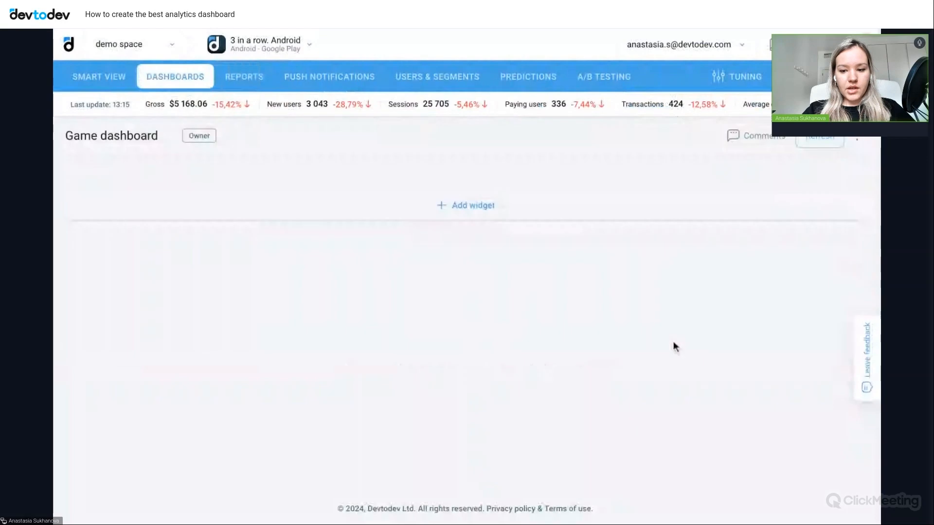
- Add a new widget of report type Retention table to the Game dashboard, opening its report setup
{"action": "scroll", "coordinate": [692, 422], "scroll_direction": "down", "scroll_amount": 5}
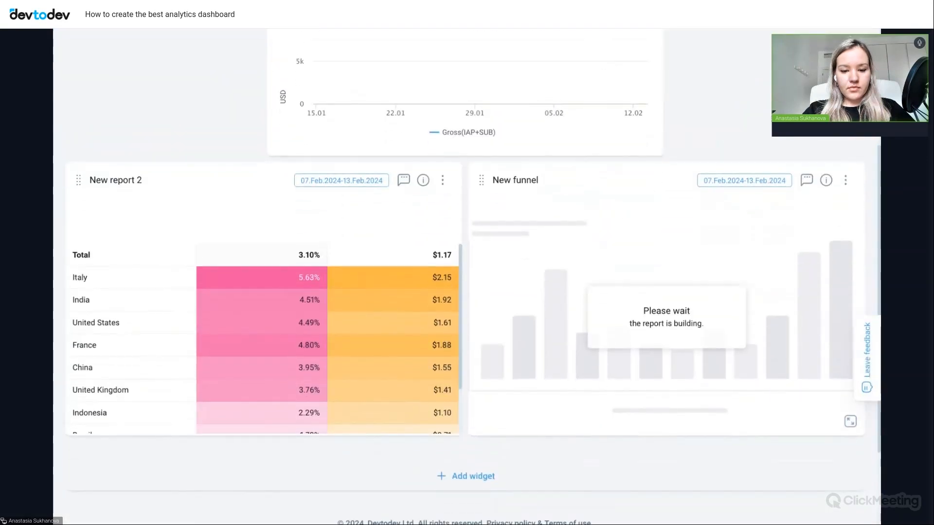
{"action": "scroll", "coordinate": [698, 366], "scroll_direction": "down", "scroll_amount": 1}
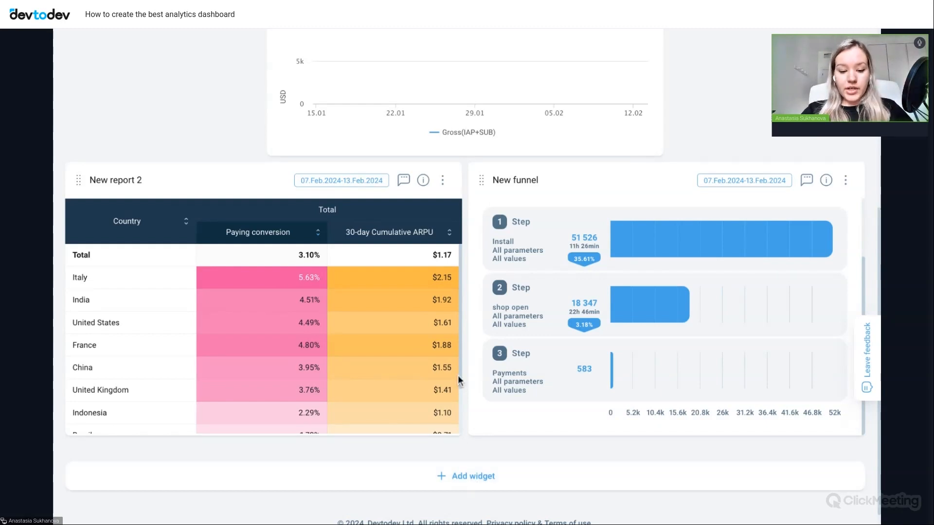
{"action": "left_click", "coordinate": [460, 480]}
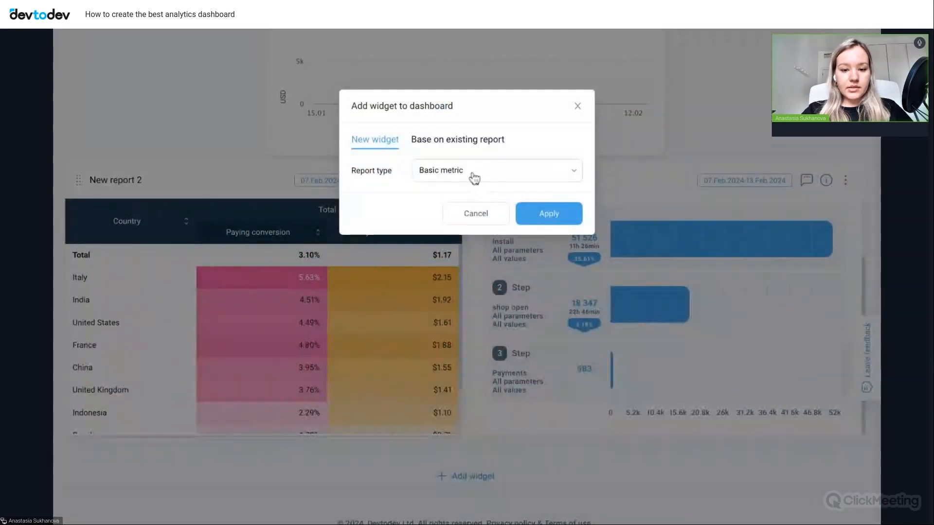
{"action": "left_click", "coordinate": [475, 178]}
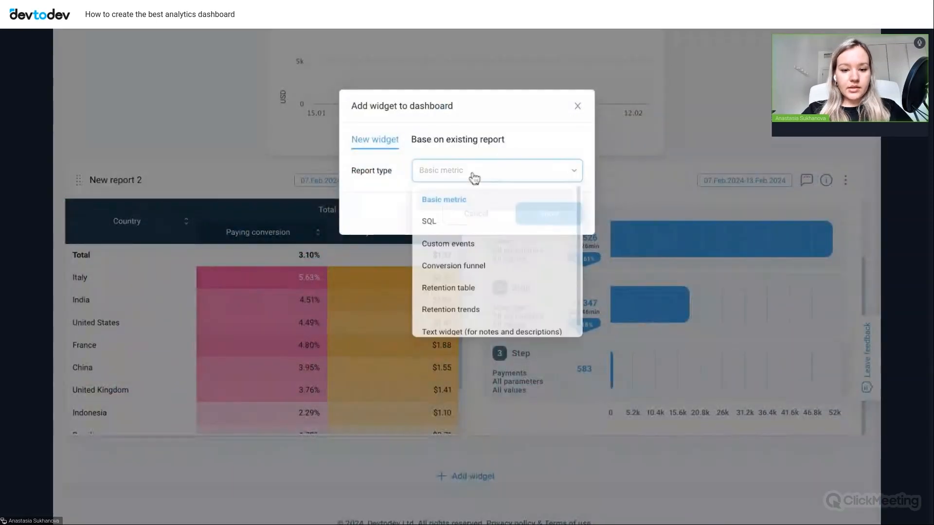
{"action": "scroll", "coordinate": [507, 267], "scroll_direction": "down", "scroll_amount": 1}
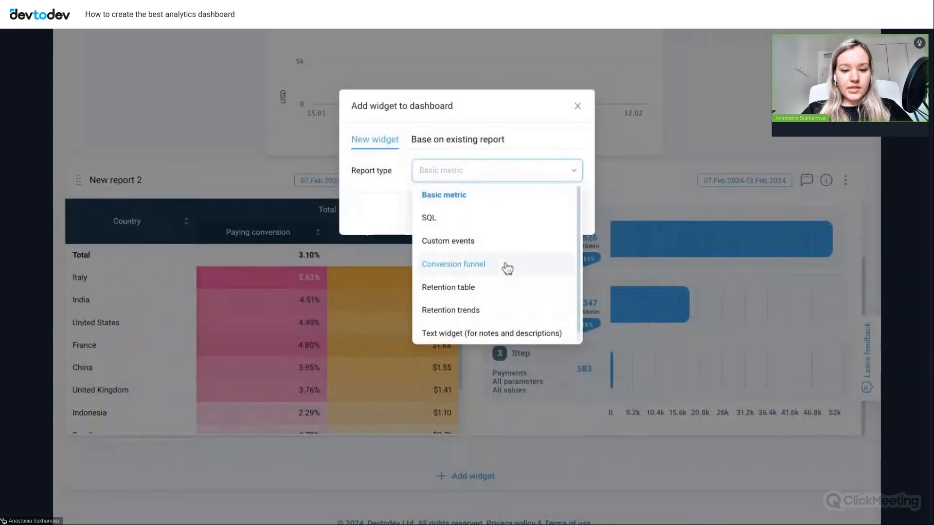
{"action": "left_click", "coordinate": [471, 279]}
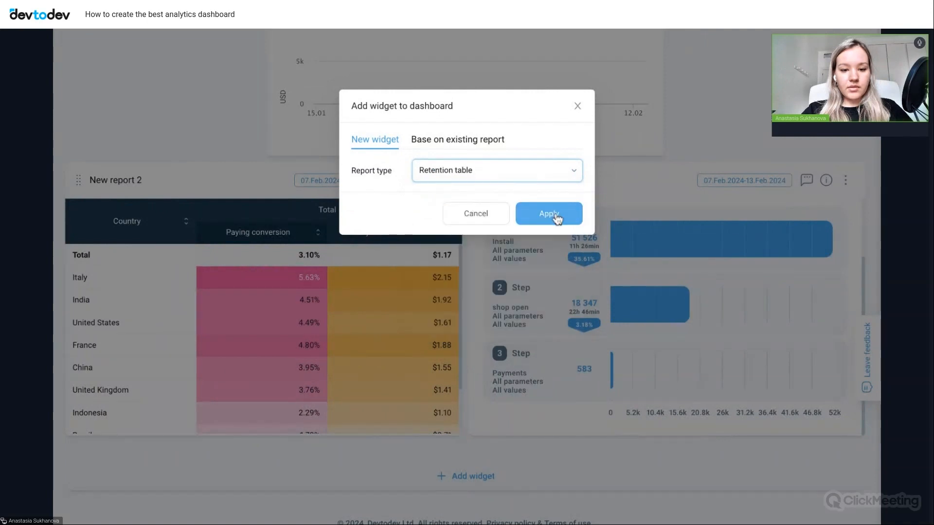
{"action": "left_click", "coordinate": [556, 219]}
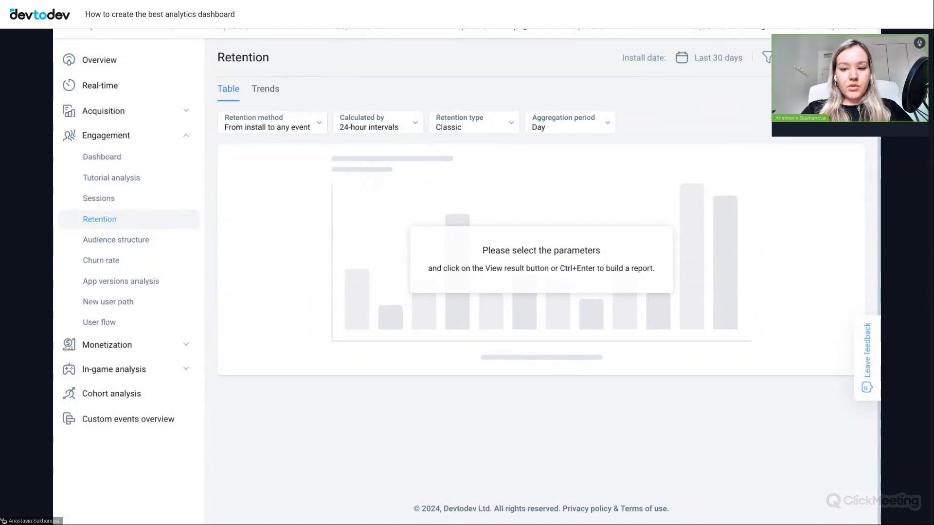
- Build the default retention table and switch its retention method to Custom
{"action": "key", "text": "ctrl+Return"}
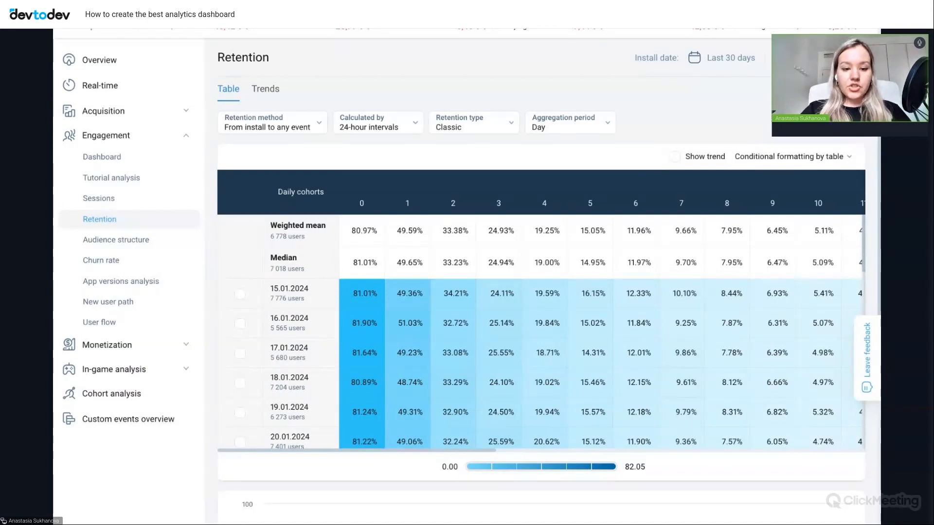
{"action": "left_click", "coordinate": [292, 128]}
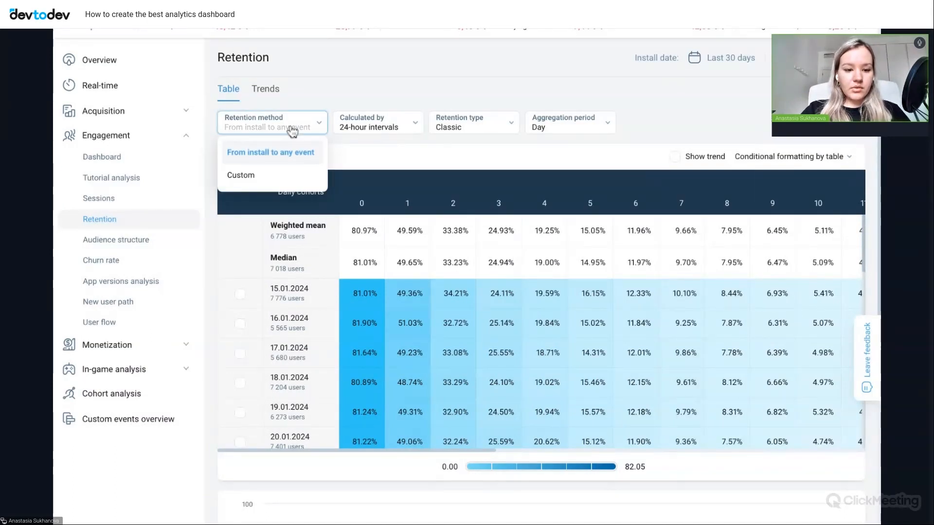
{"action": "left_click", "coordinate": [243, 176]}
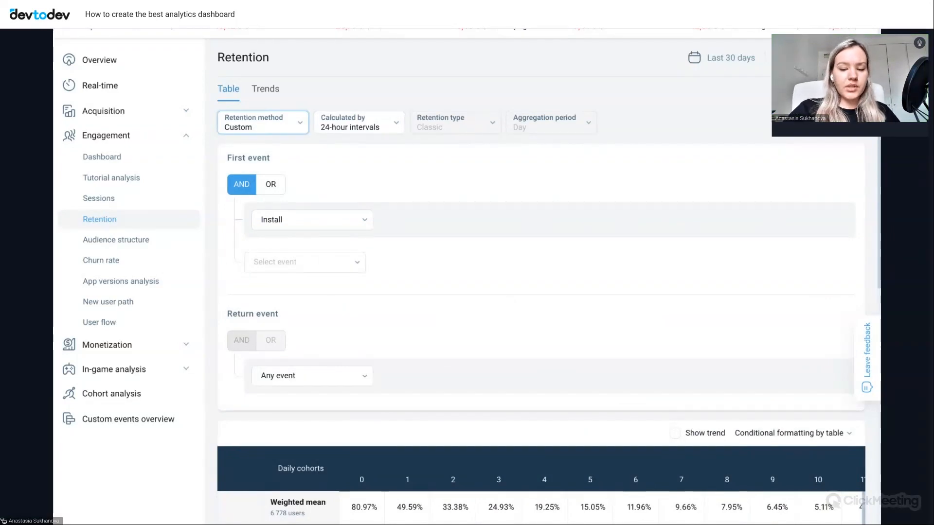
- Set the return event to the custom event "shop open", keeping Install as the first event, and rebuild the retention table
{"action": "left_click", "coordinate": [327, 384]}
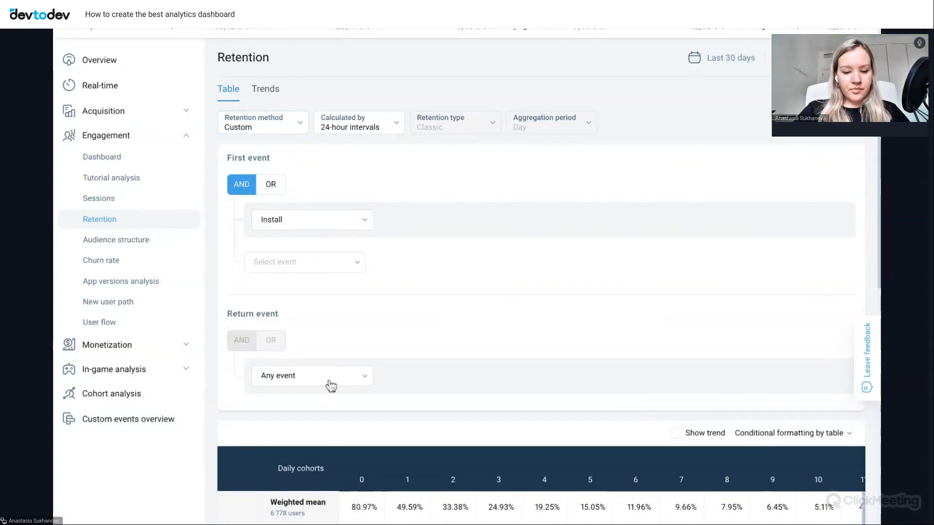
{"action": "scroll", "coordinate": [327, 315], "scroll_direction": "down", "scroll_amount": 3}
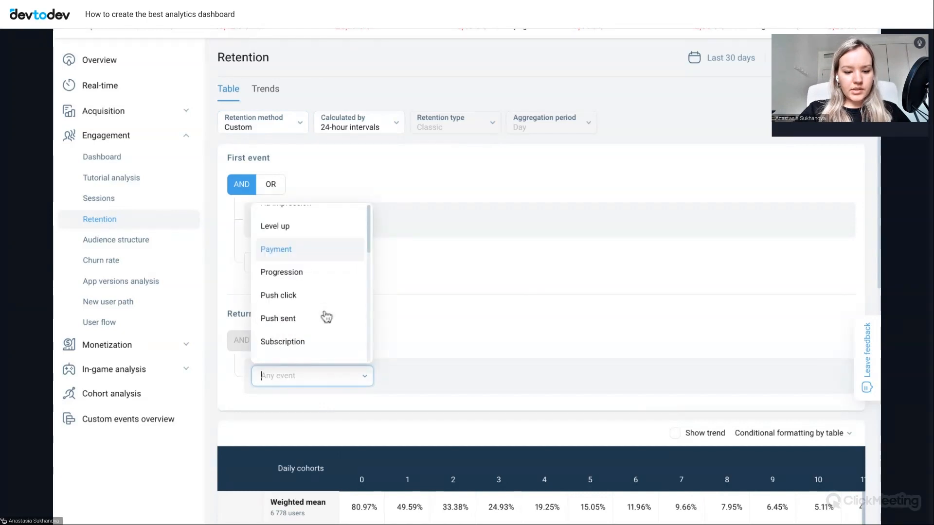
{"action": "scroll", "coordinate": [326, 317], "scroll_direction": "down", "scroll_amount": 5}
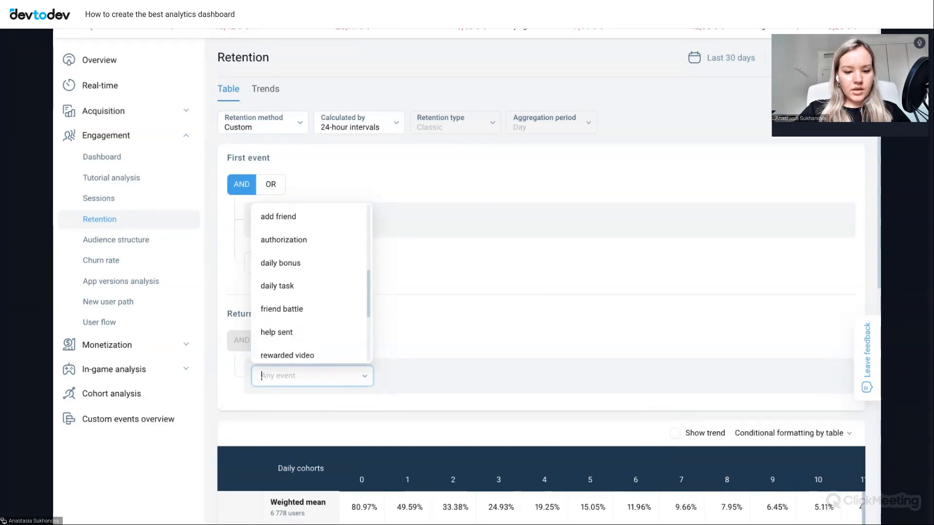
{"action": "scroll", "coordinate": [292, 301], "scroll_direction": "down", "scroll_amount": 2}
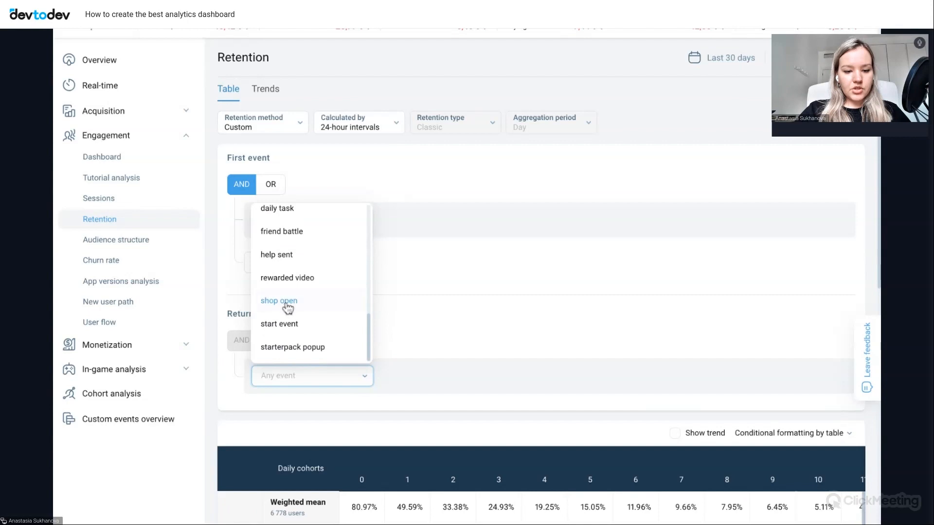
{"action": "left_click", "coordinate": [285, 303]}
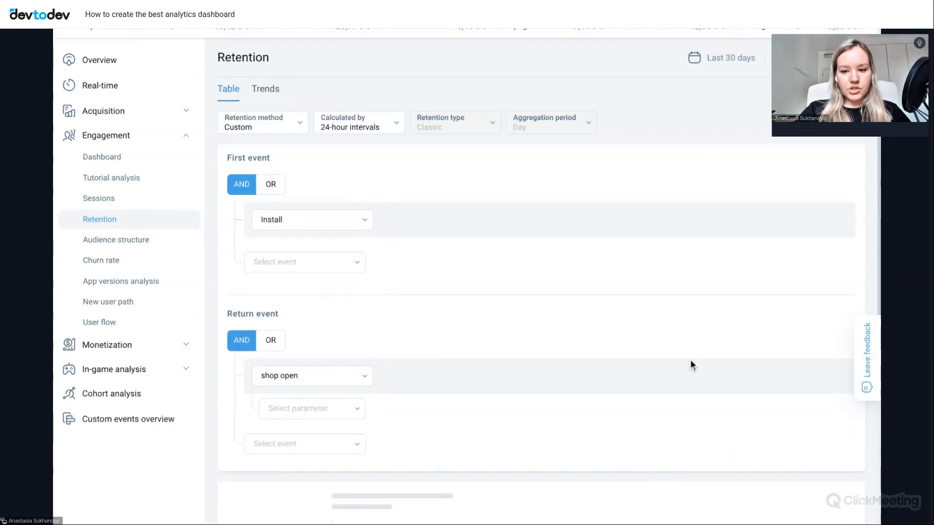
{"action": "scroll", "coordinate": [726, 438], "scroll_direction": "down", "scroll_amount": 1}
{"action": "scroll", "coordinate": [726, 438], "scroll_direction": "down", "scroll_amount": 1}
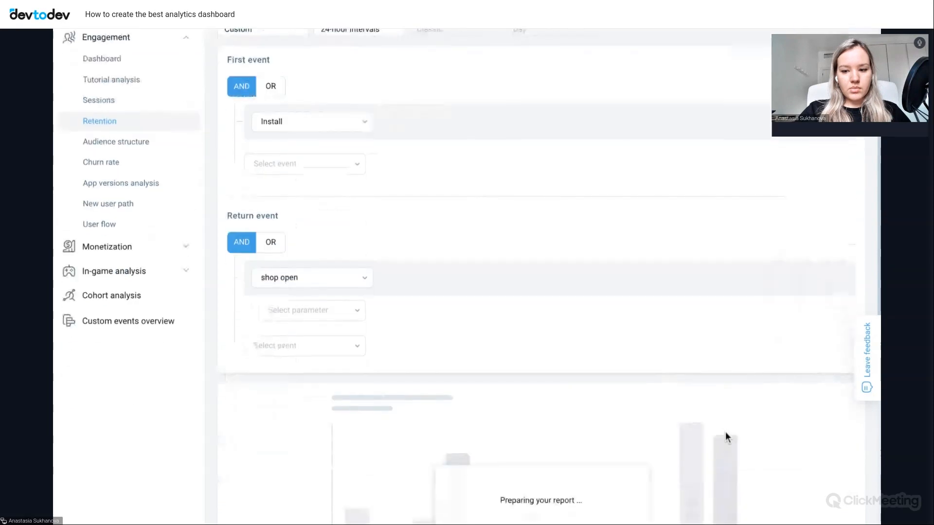
{"action": "scroll", "coordinate": [725, 438], "scroll_direction": "down", "scroll_amount": 2}
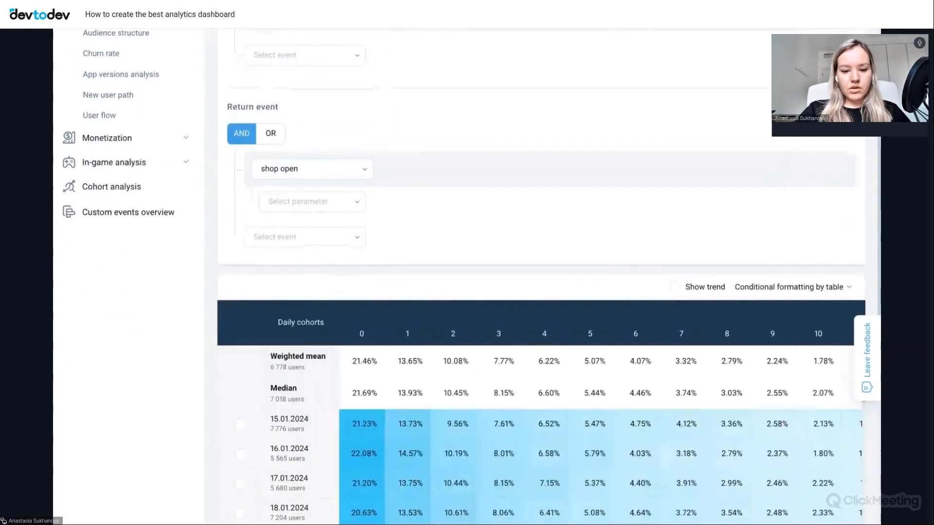
{"action": "scroll", "coordinate": [681, 249], "scroll_direction": "down", "scroll_amount": 1}
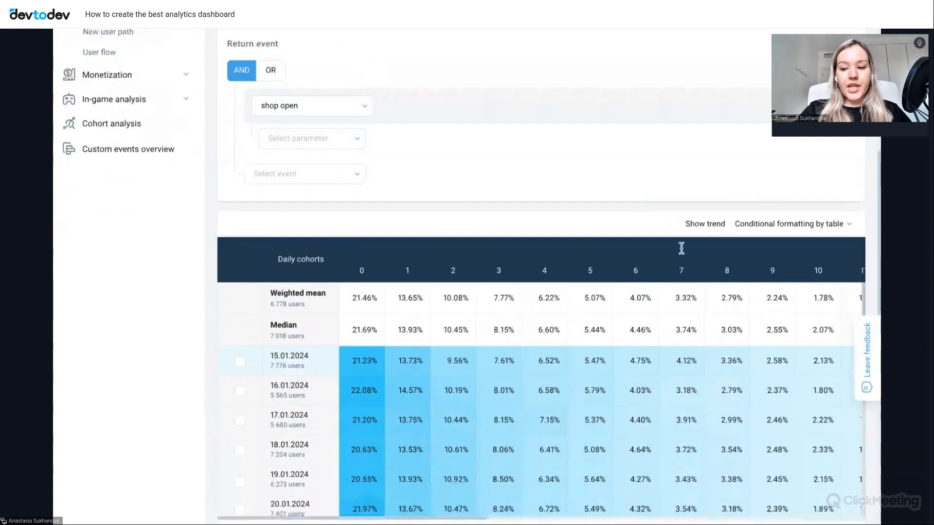
{"action": "scroll", "coordinate": [681, 249], "scroll_direction": "down", "scroll_amount": 1}
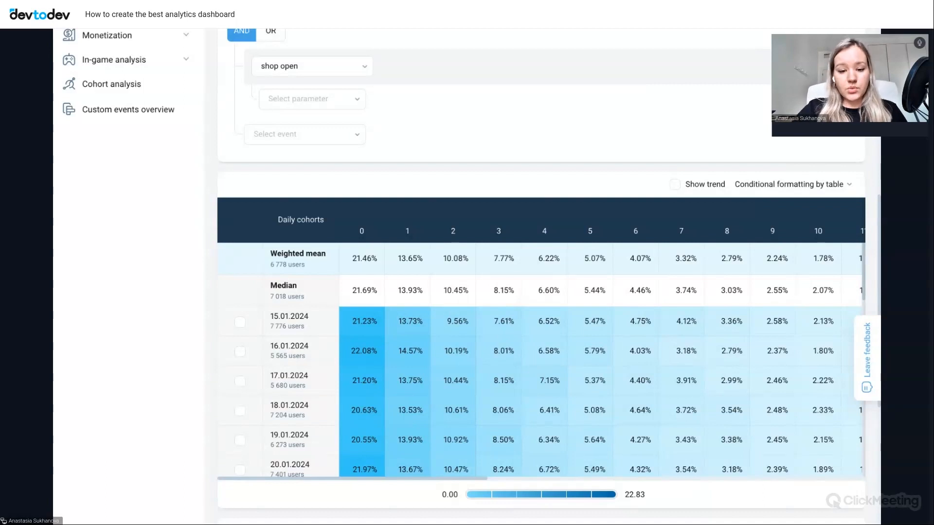
- Save the retention report to the Game dashboard as widget "retention" and decline creating another widget
{"action": "scroll", "coordinate": [841, 152], "scroll_direction": "up", "scroll_amount": 8}
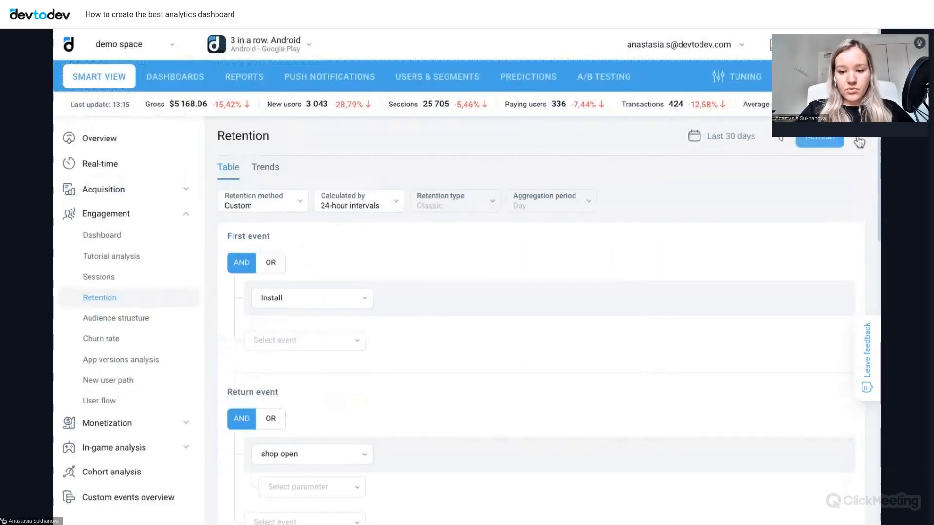
{"action": "left_click", "coordinate": [857, 139]}
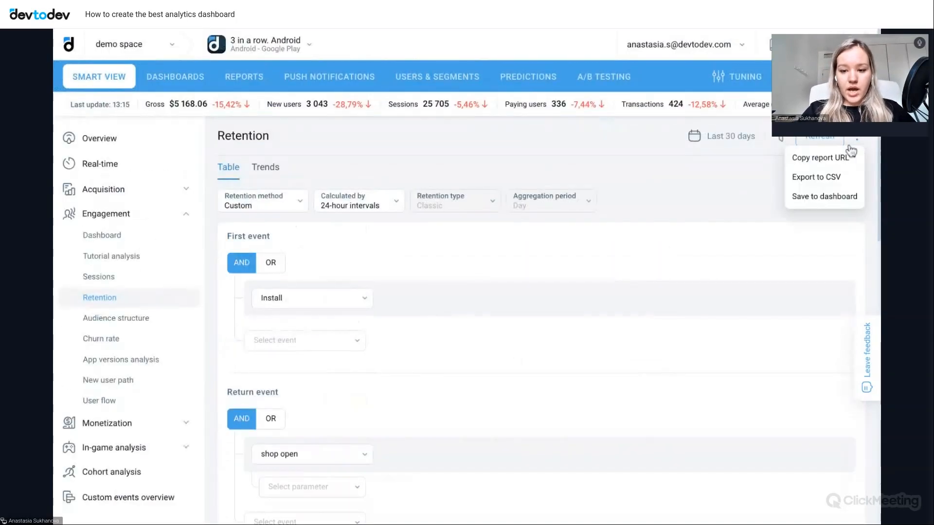
{"action": "left_click", "coordinate": [810, 203]}
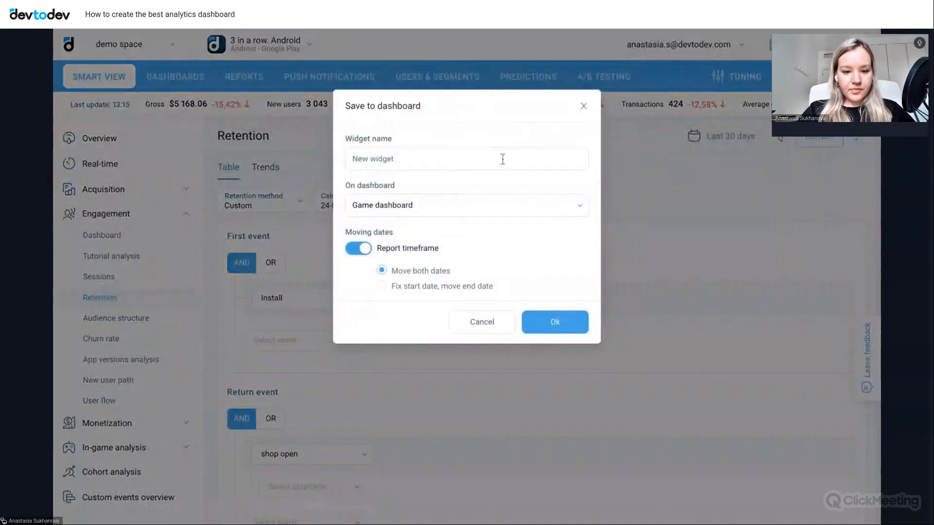
{"action": "left_click", "coordinate": [502, 159]}
{"action": "type", "text": "re"}
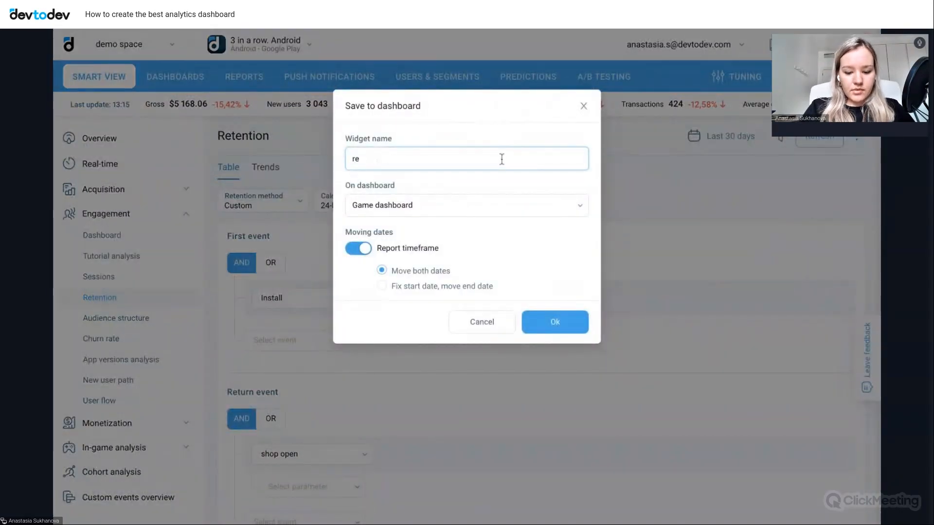
{"action": "type", "text": "tention"}
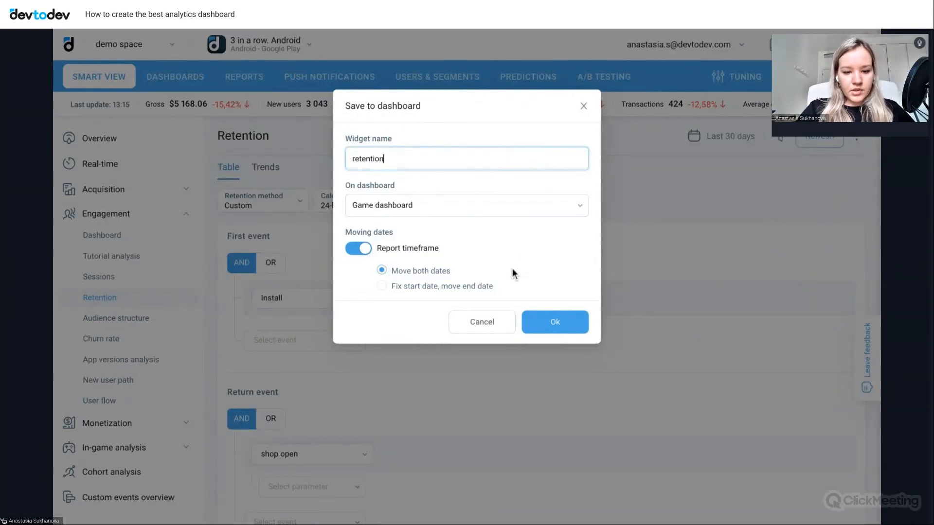
{"action": "left_click", "coordinate": [561, 329]}
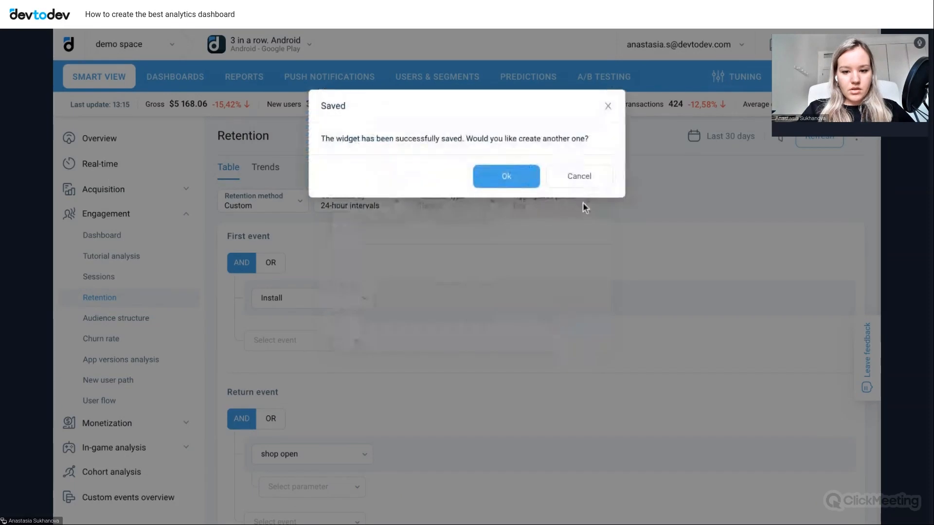
{"action": "left_click", "coordinate": [575, 176]}
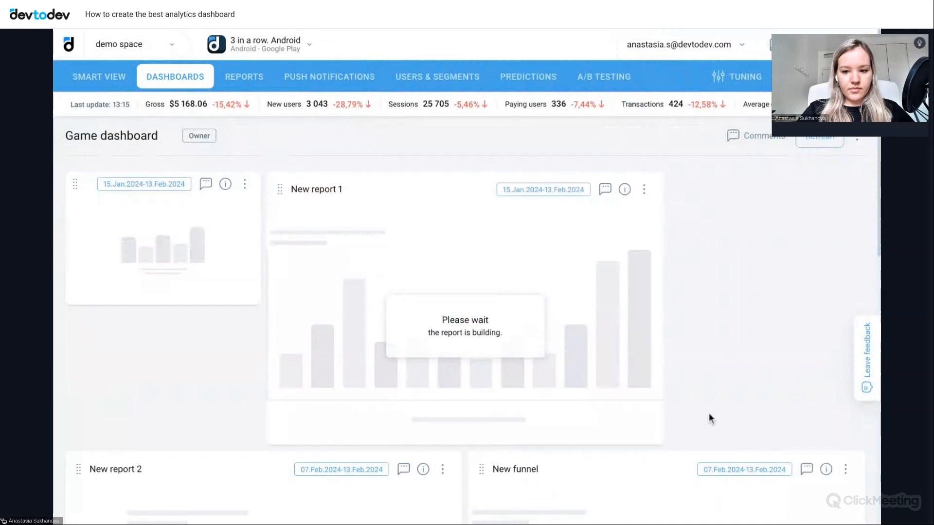
- Review the Game dashboard's widgets down to the retention table and its daily cohorts
{"action": "scroll", "coordinate": [708, 413], "scroll_direction": "down", "scroll_amount": 3}
{"action": "scroll", "coordinate": [708, 413], "scroll_direction": "down", "scroll_amount": 5}
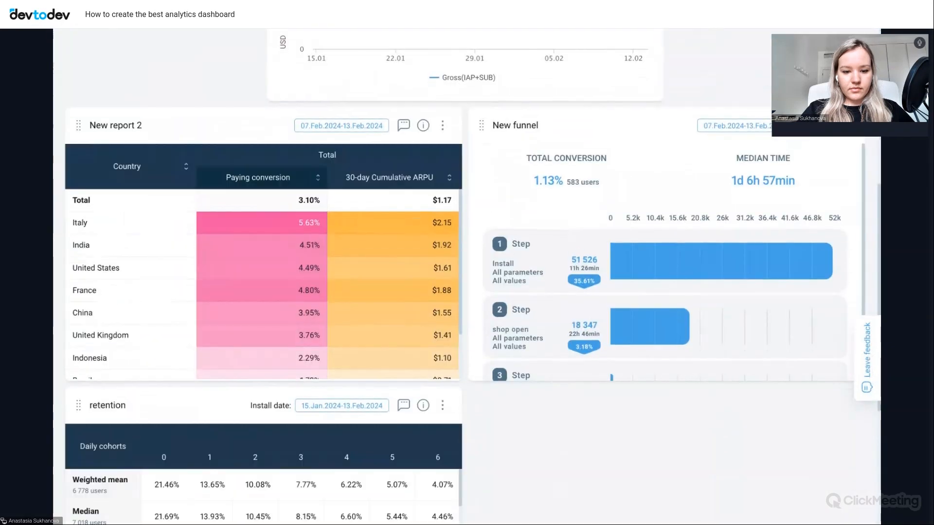
{"action": "scroll", "coordinate": [389, 341], "scroll_direction": "down", "scroll_amount": 3}
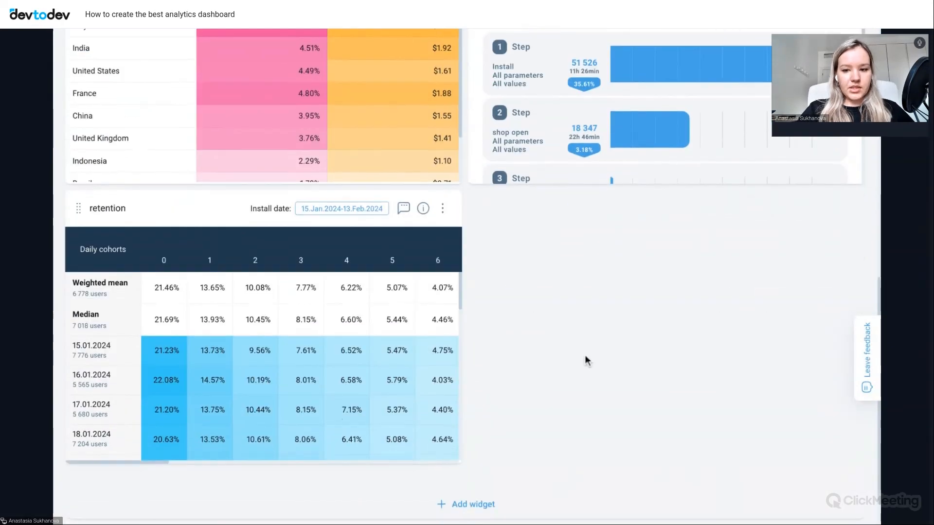
{"action": "scroll", "coordinate": [389, 341], "scroll_direction": "down", "scroll_amount": 2}
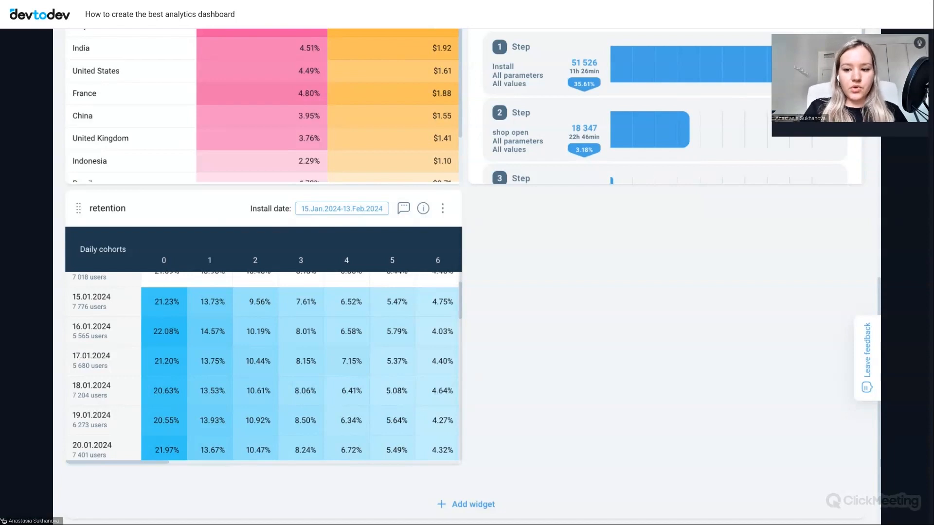
{"action": "scroll", "coordinate": [602, 258], "scroll_direction": "up", "scroll_amount": 10}
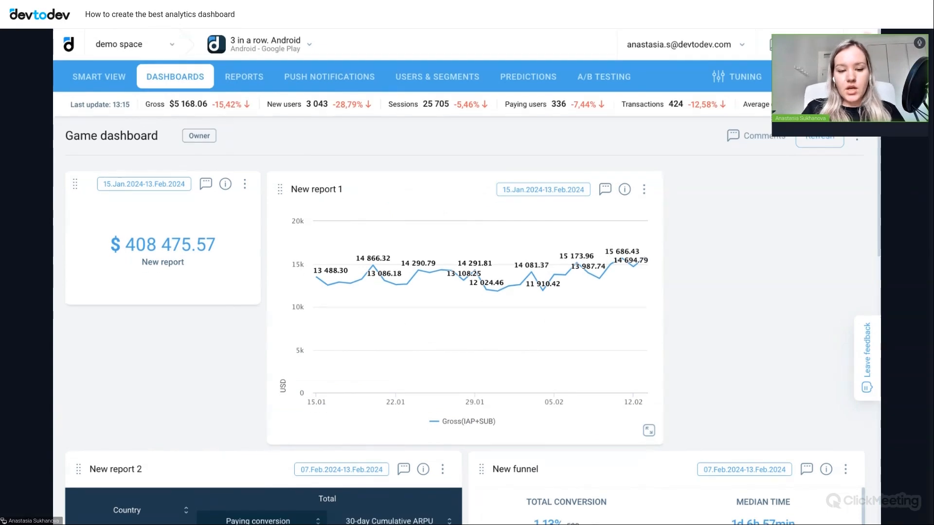
- Create a new Custom events report and choose "friend battle" as its first event
{"action": "left_click", "coordinate": [235, 78]}
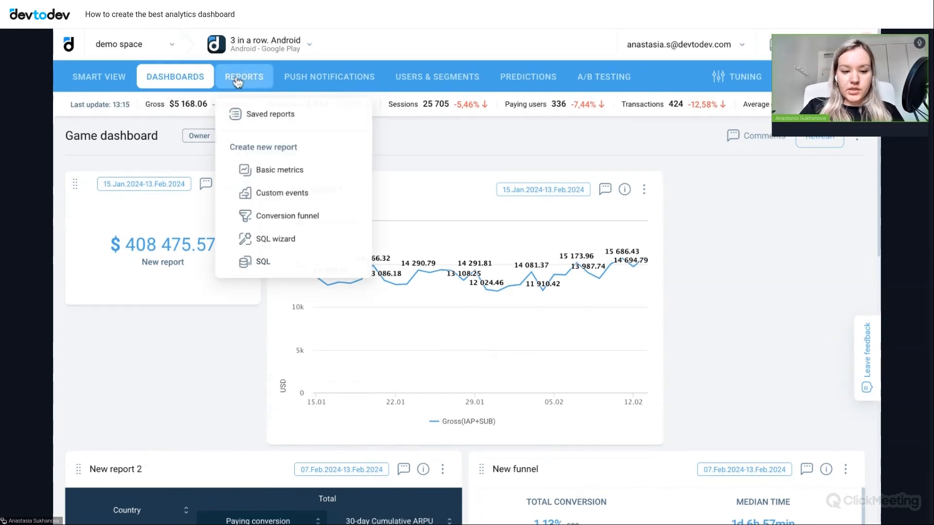
{"action": "left_click", "coordinate": [305, 195]}
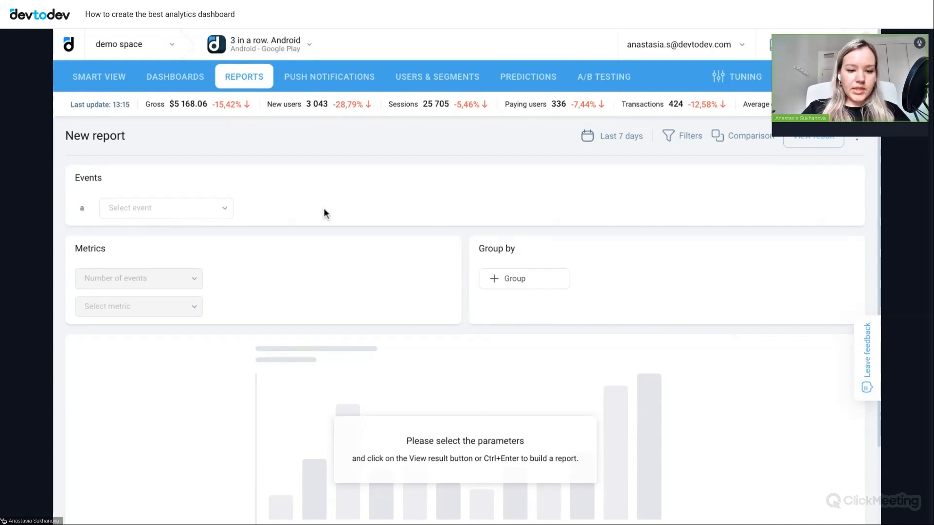
{"action": "scroll", "coordinate": [323, 208], "scroll_direction": "down", "scroll_amount": 1}
{"action": "left_click", "coordinate": [213, 200]}
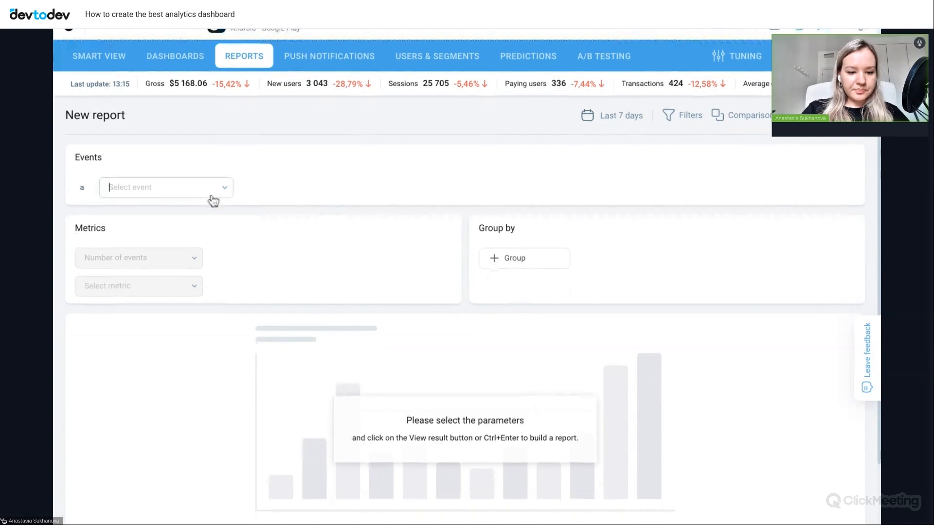
{"action": "scroll", "coordinate": [201, 282], "scroll_direction": "down", "scroll_amount": 1}
{"action": "scroll", "coordinate": [203, 283], "scroll_direction": "down", "scroll_amount": 4}
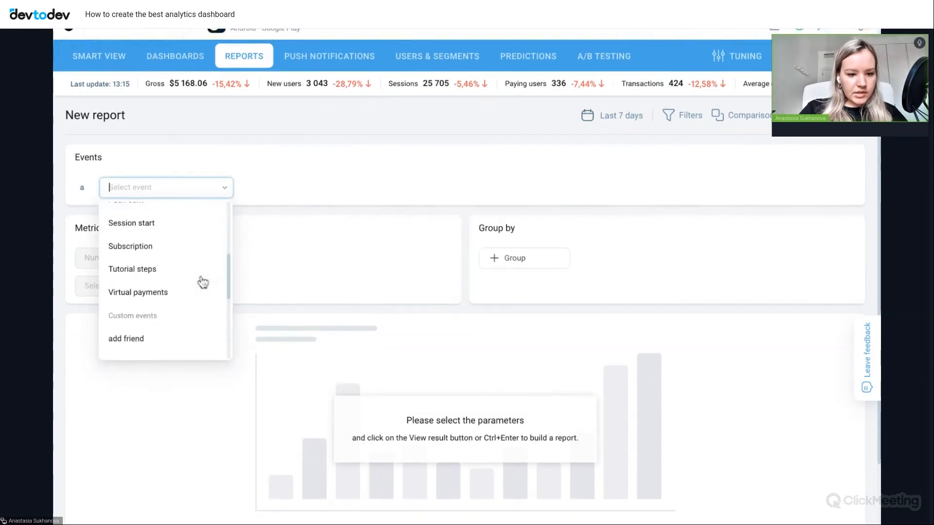
{"action": "scroll", "coordinate": [203, 283], "scroll_direction": "down", "scroll_amount": 4}
{"action": "scroll", "coordinate": [152, 274], "scroll_direction": "down", "scroll_amount": 3}
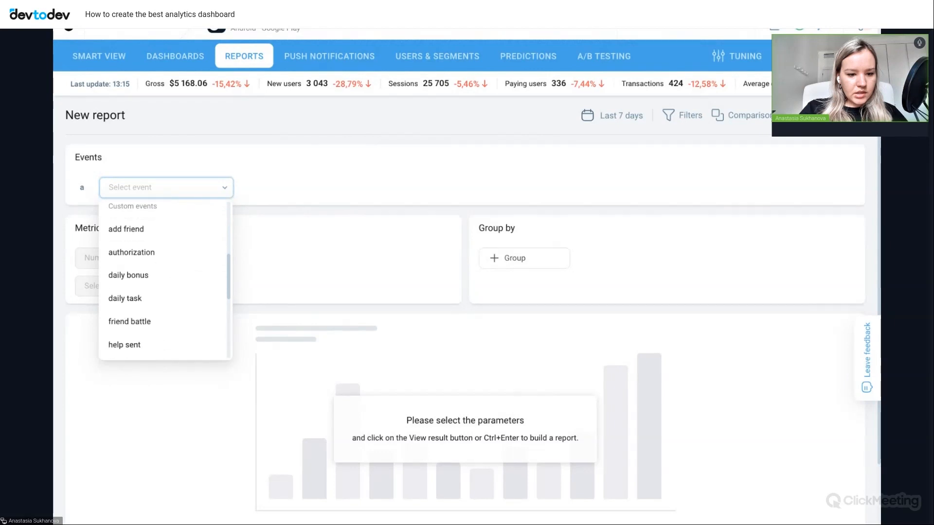
{"action": "left_click", "coordinate": [152, 274]}
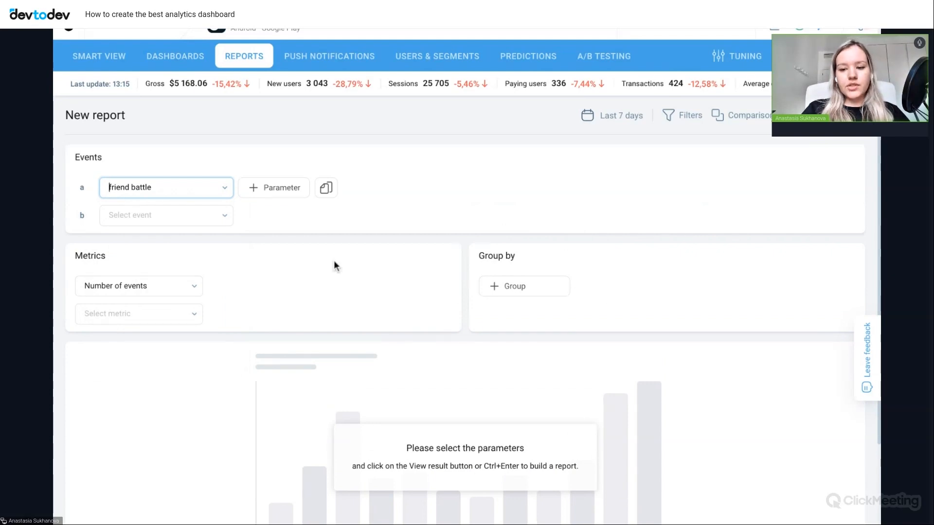
- Set the report's metric to Average sum of parameter values per user, calculated for the battle_time parameter
{"action": "left_click", "coordinate": [178, 290]}
{"action": "scroll", "coordinate": [162, 407], "scroll_direction": "down", "scroll_amount": 3}
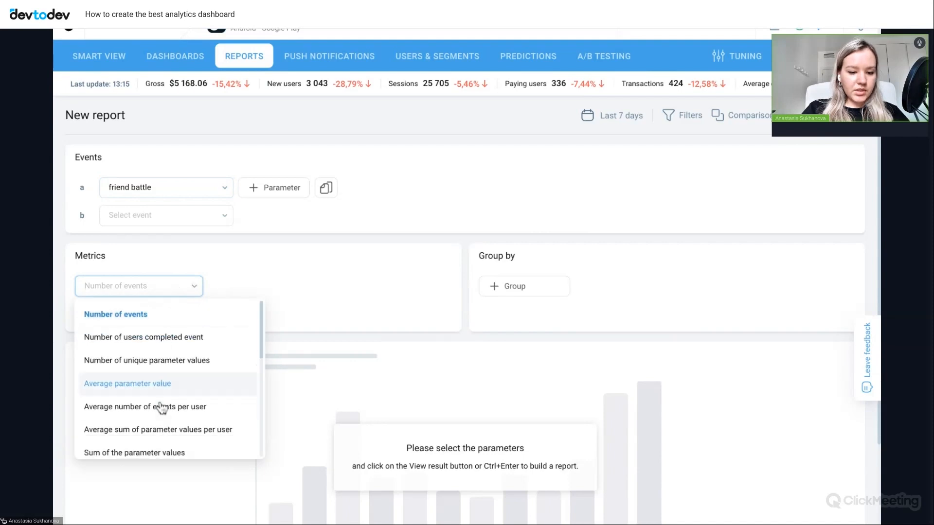
{"action": "scroll", "coordinate": [163, 407], "scroll_direction": "down", "scroll_amount": 2}
{"action": "scroll", "coordinate": [163, 407], "scroll_direction": "up", "scroll_amount": 5}
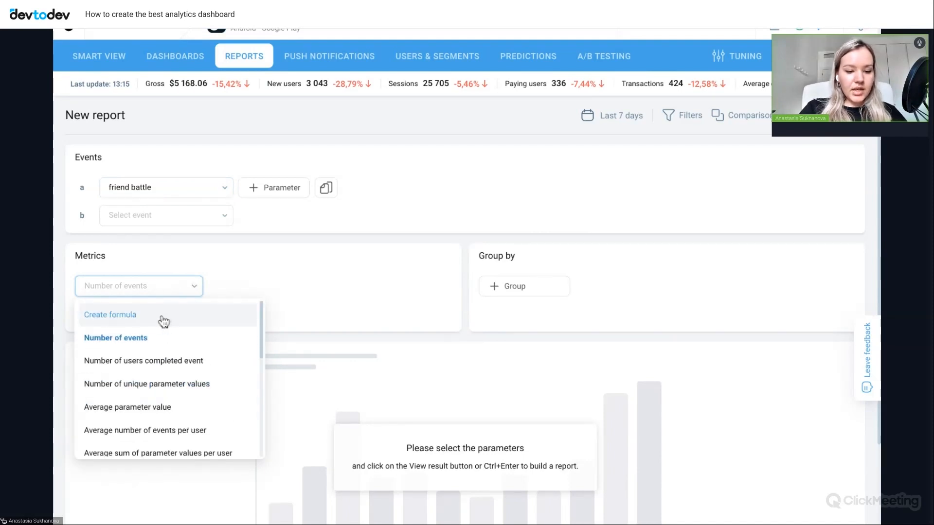
{"action": "scroll", "coordinate": [200, 372], "scroll_direction": "down", "scroll_amount": 2}
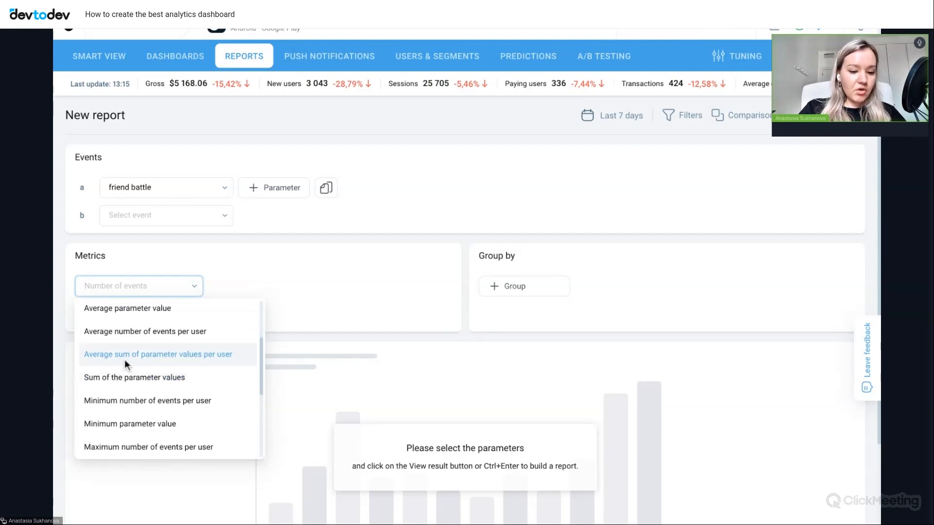
{"action": "left_click", "coordinate": [197, 358]}
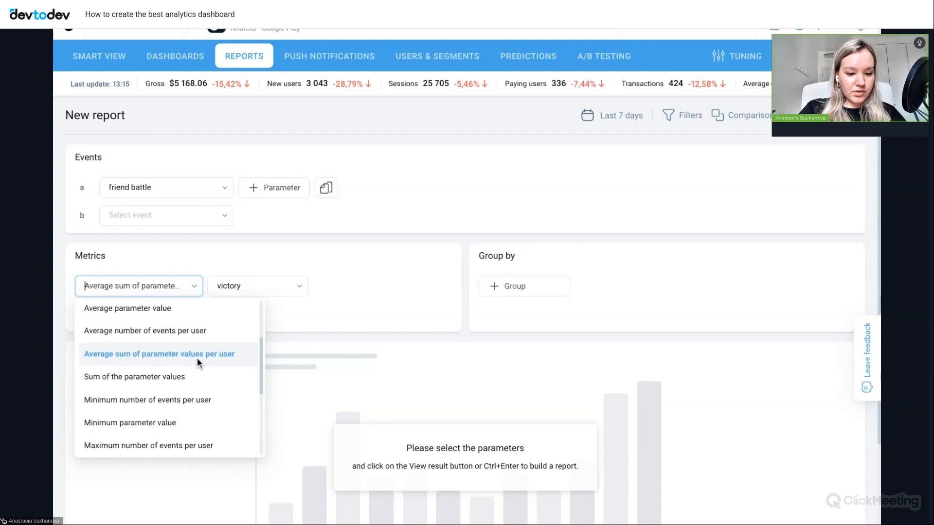
{"action": "left_click", "coordinate": [278, 290]}
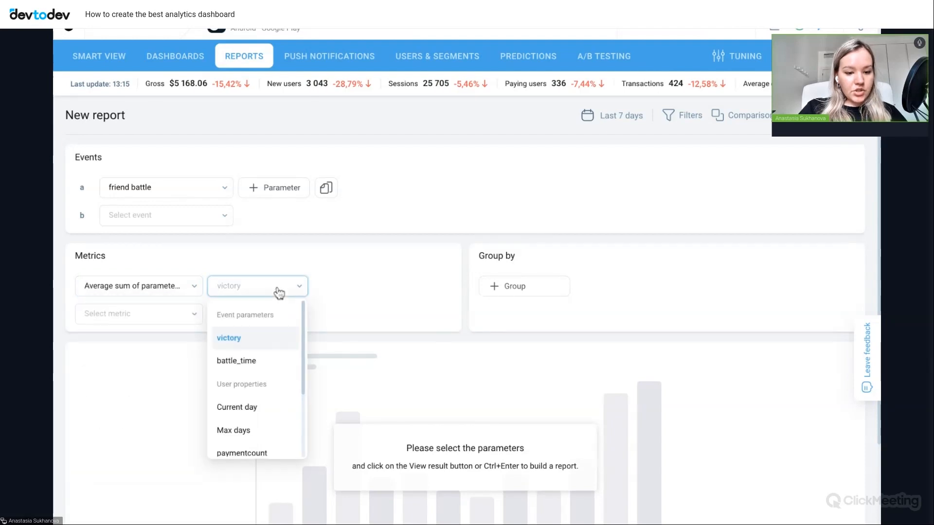
{"action": "left_click", "coordinate": [249, 365]}
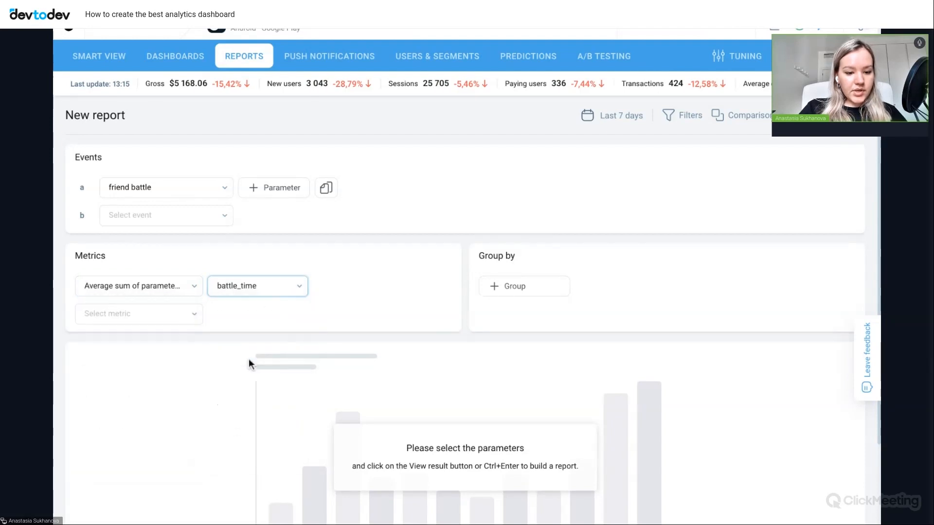
- Build the friend battle report and display its result as a Number instead of a table
{"action": "key", "text": "ctrl+Return"}
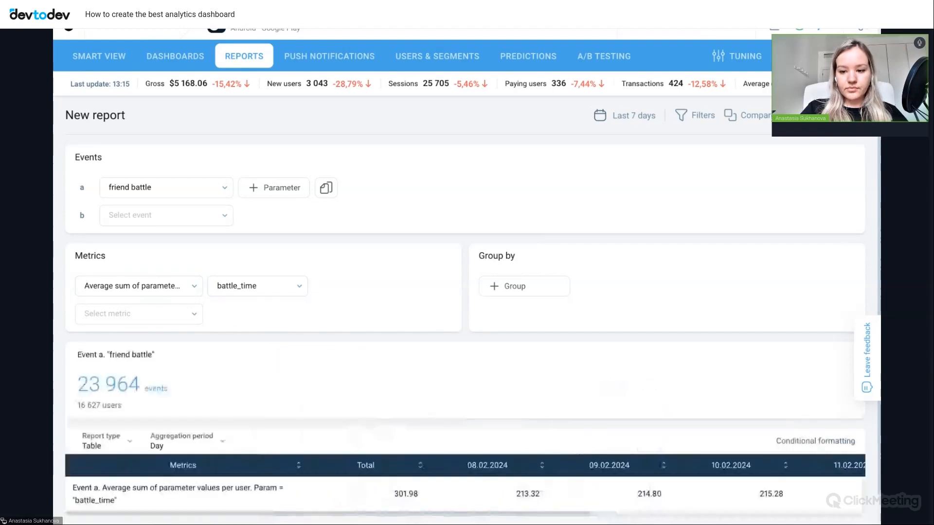
{"action": "scroll", "coordinate": [710, 349], "scroll_direction": "down", "scroll_amount": 1}
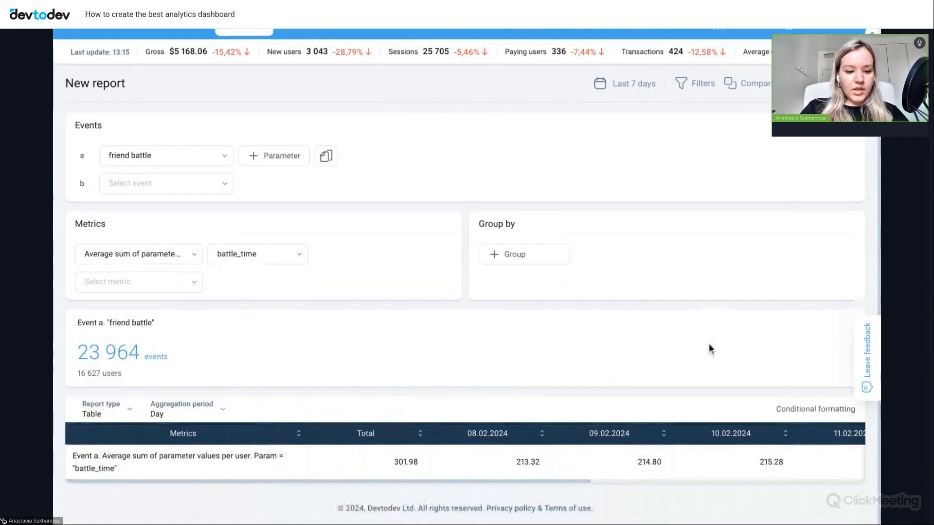
{"action": "left_click", "coordinate": [123, 419]}
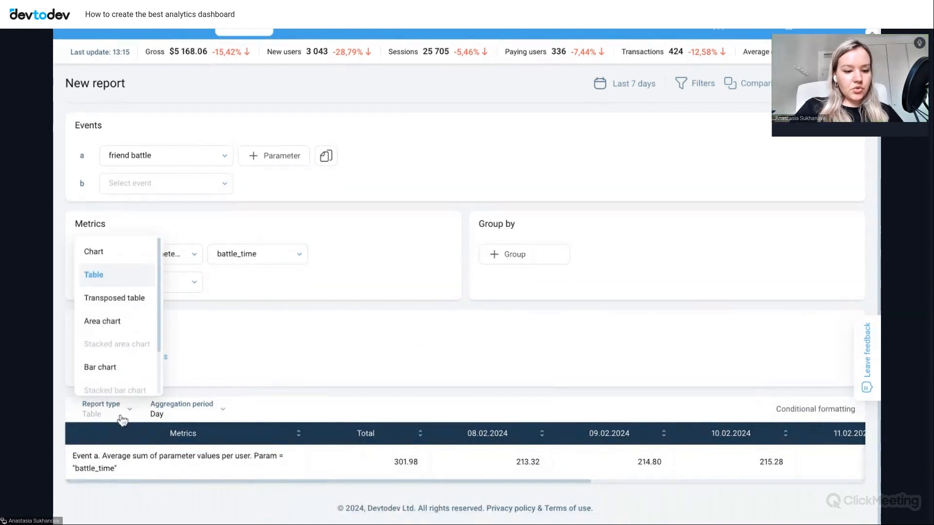
{"action": "scroll", "coordinate": [131, 364], "scroll_direction": "down", "scroll_amount": 2}
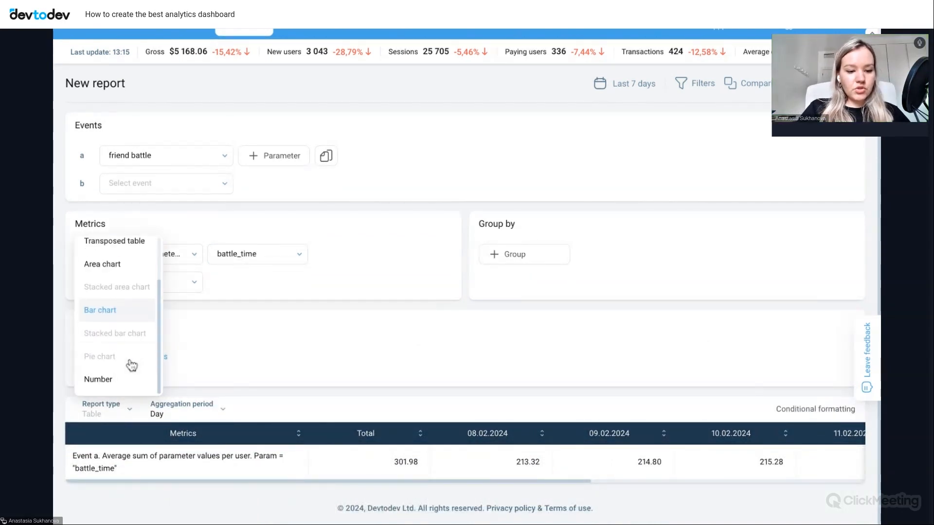
{"action": "left_click", "coordinate": [104, 379]}
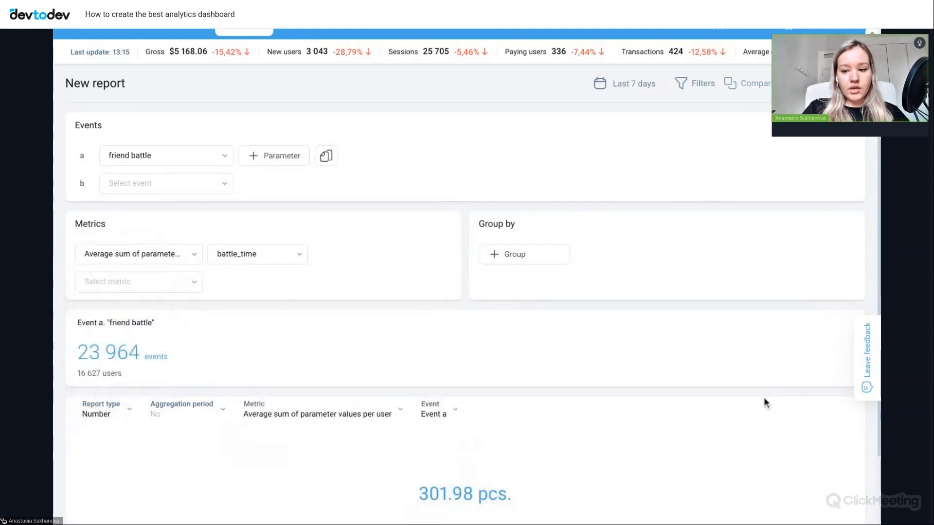
{"action": "scroll", "coordinate": [582, 494], "scroll_direction": "down", "scroll_amount": 2}
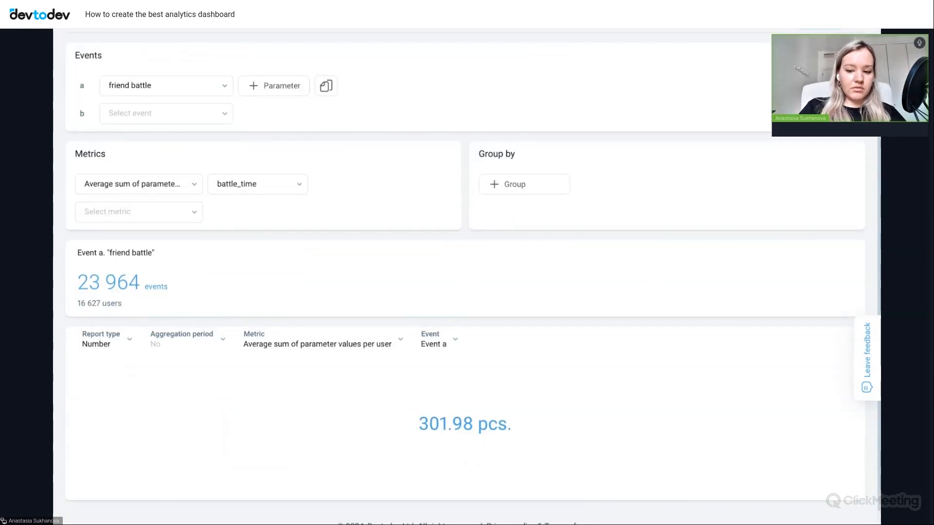
- Save the friend battle report to the Game dashboard as widget "New report 3" and decline creating another widget
{"action": "scroll", "coordinate": [642, 348], "scroll_direction": "up", "scroll_amount": 4}
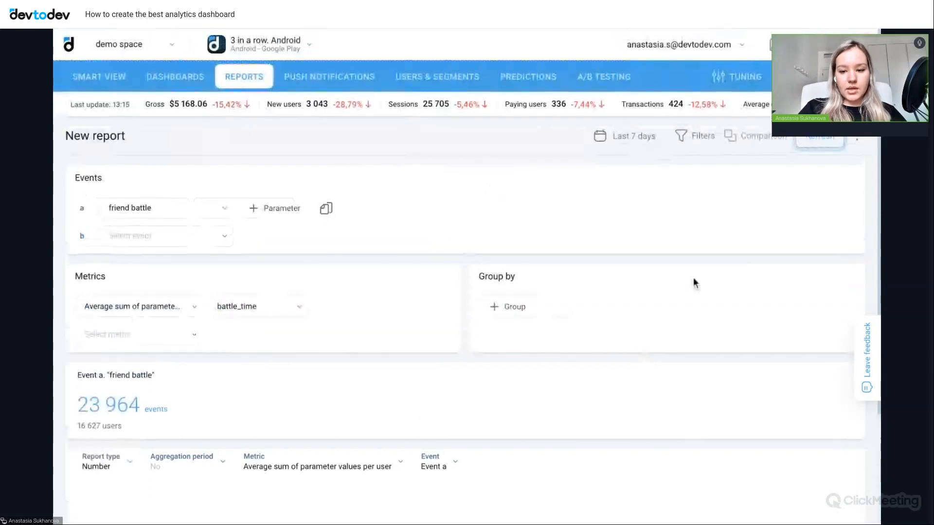
{"action": "left_click", "coordinate": [857, 140]}
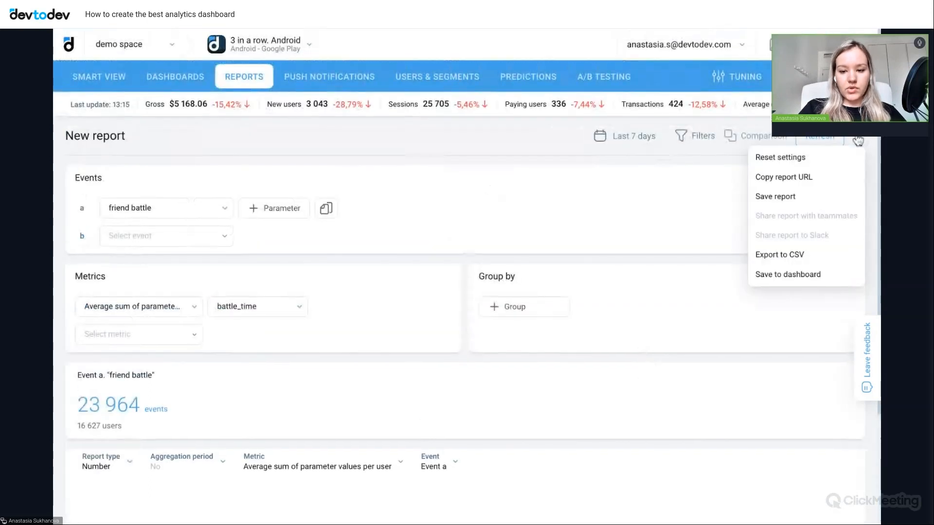
{"action": "left_click", "coordinate": [784, 275]}
{"action": "left_click", "coordinate": [419, 161]}
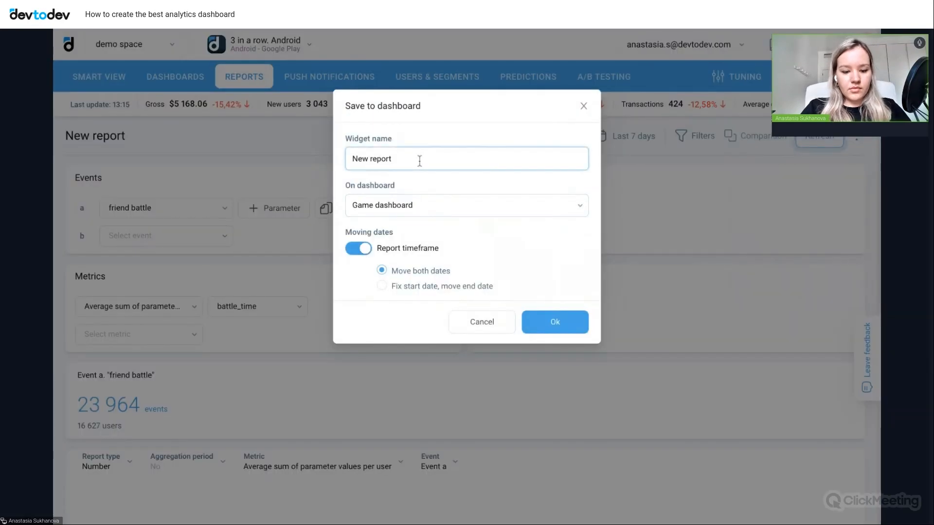
{"action": "type", "text": "3"}
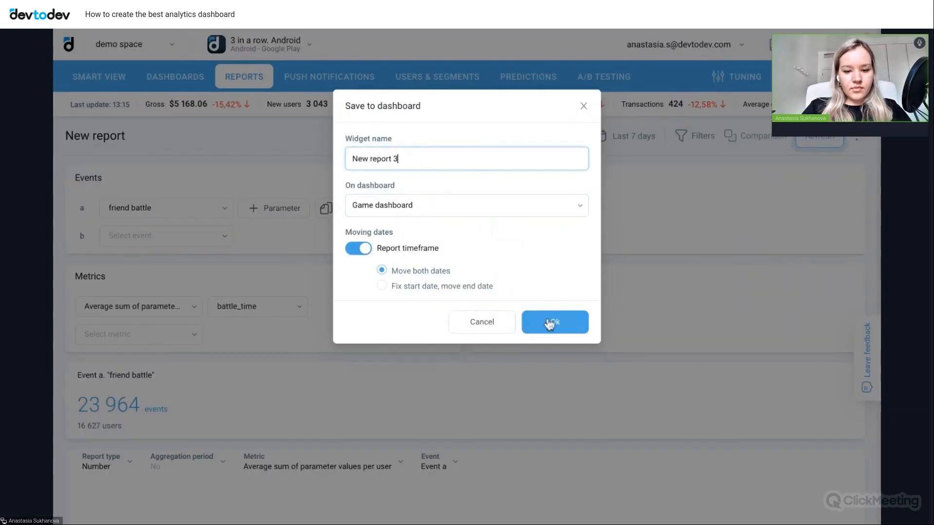
{"action": "left_click", "coordinate": [565, 330]}
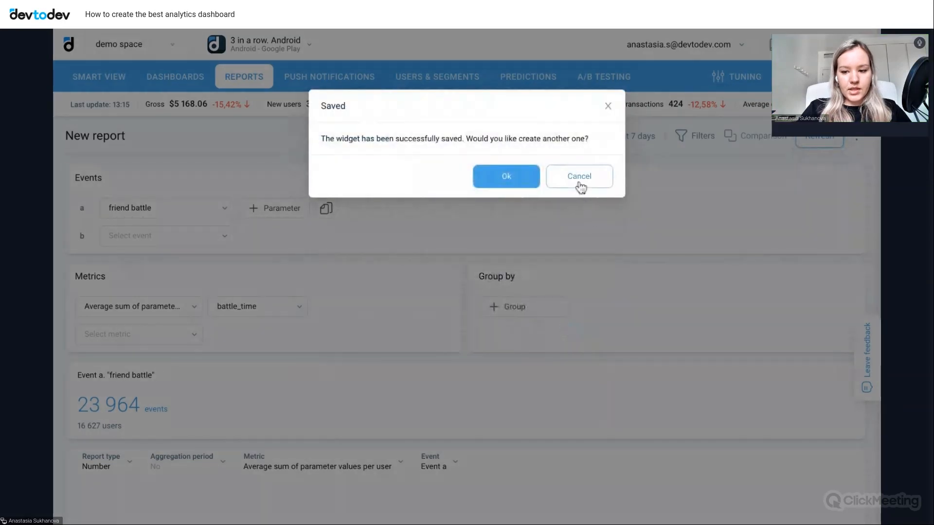
{"action": "left_click", "coordinate": [579, 180]}
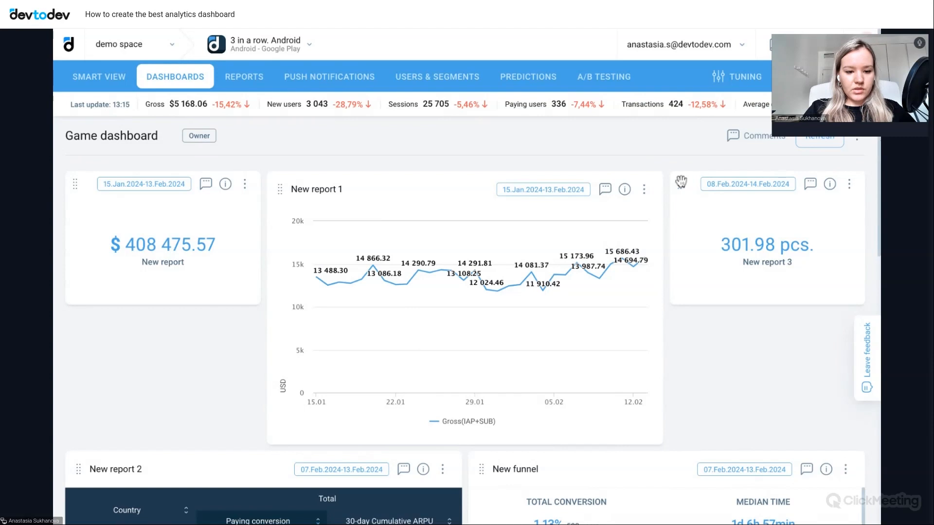
- Move the "New report 3" widget directly beneath the "New report" revenue number on the Game dashboard
{"action": "left_click_drag", "start_coordinate": [681, 182], "coordinate": [77, 324]}
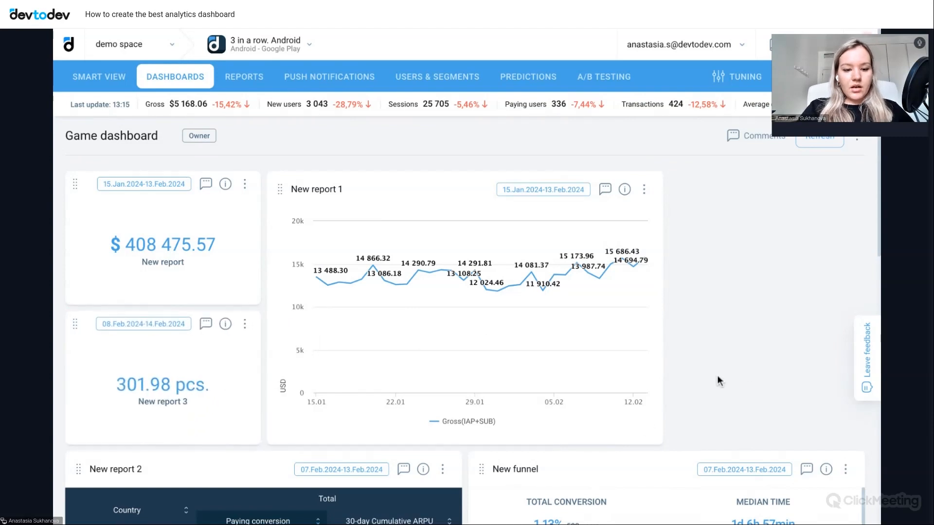
{"action": "scroll", "coordinate": [719, 382], "scroll_direction": "down", "scroll_amount": 3}
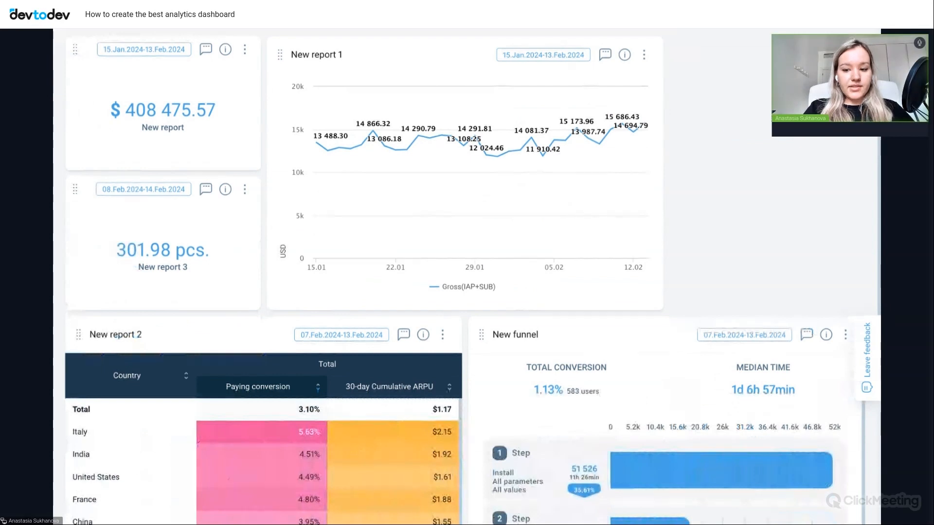
{"action": "scroll", "coordinate": [659, 279], "scroll_direction": "up", "scroll_amount": 3}
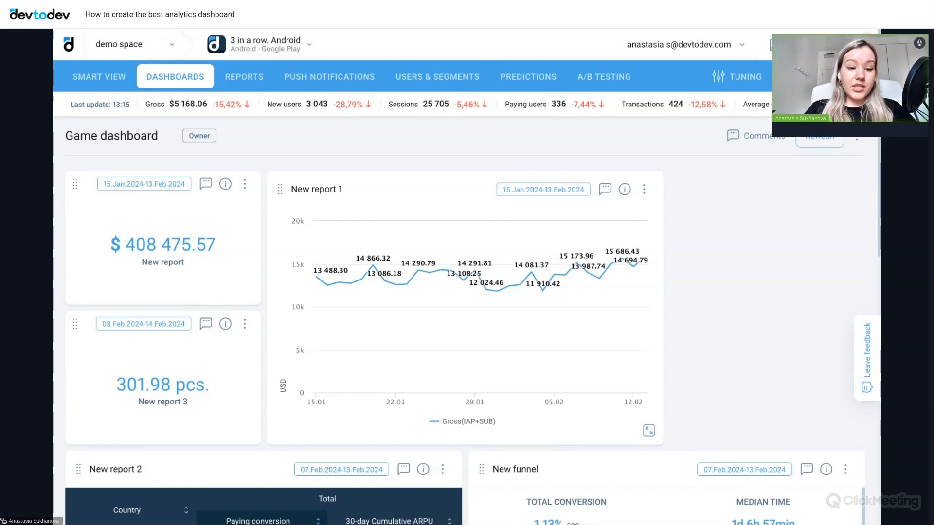
- Create a new SQL report and run the query for daily revenue and payments over the past month
{"action": "left_click", "coordinate": [253, 77]}
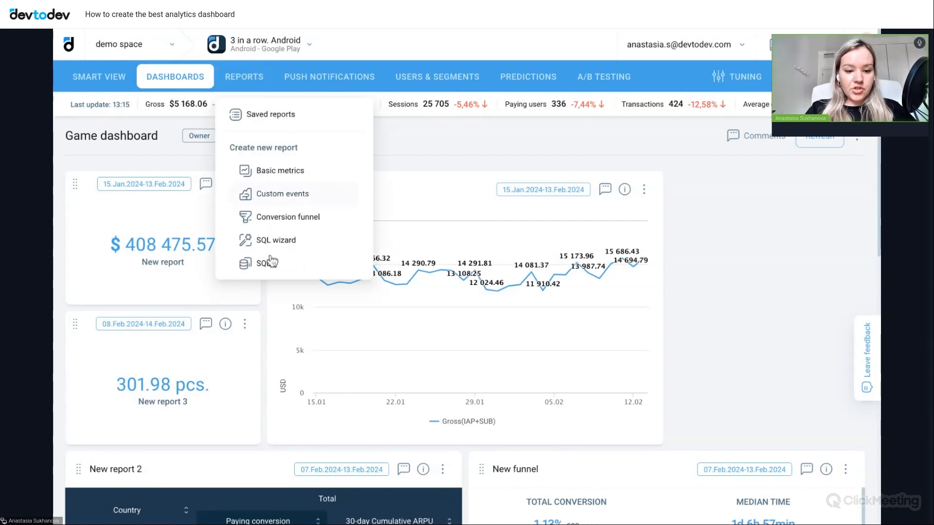
{"action": "left_click", "coordinate": [267, 263]}
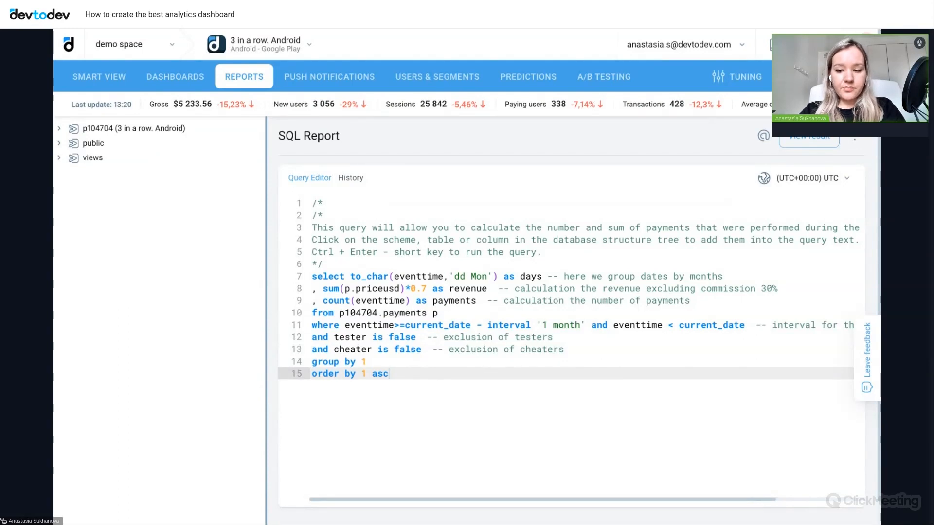
{"action": "scroll", "coordinate": [806, 139], "scroll_direction": "down", "scroll_amount": 1}
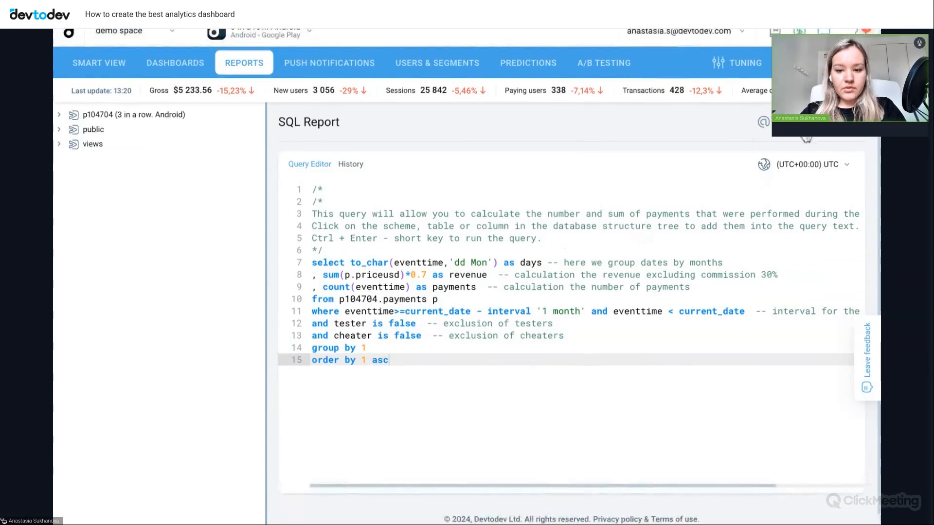
{"action": "left_click", "coordinate": [806, 138]}
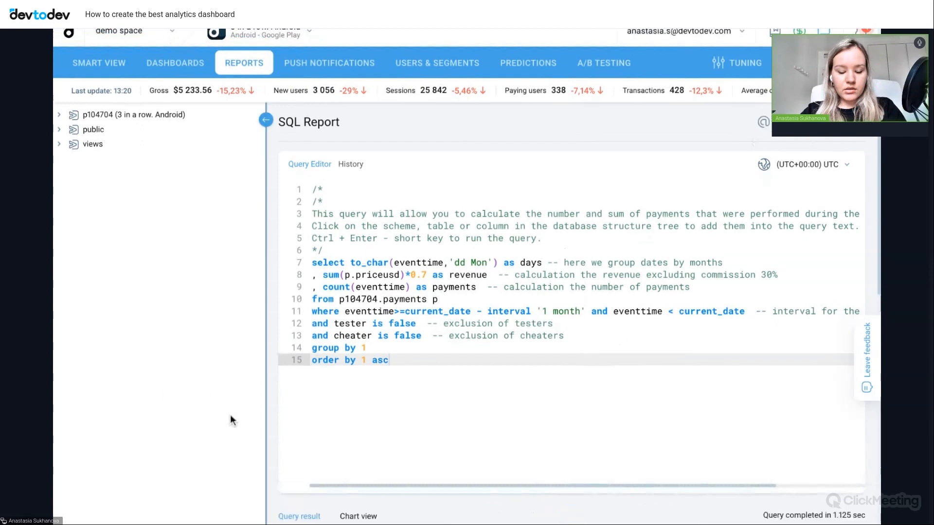
{"action": "scroll", "coordinate": [229, 414], "scroll_direction": "down", "scroll_amount": 5}
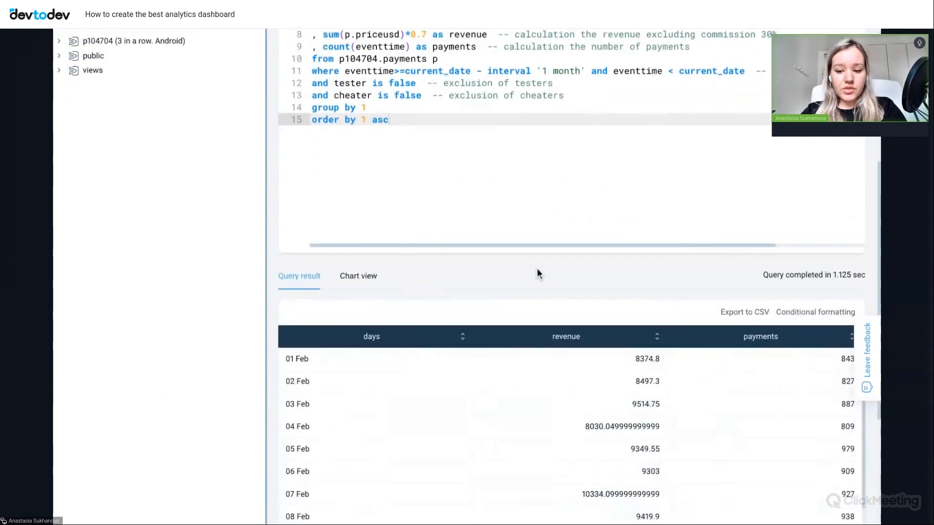
- Show the query result as a combined column-and-line chart with days on the X-axis and revenue and payments on the Y-axis
{"action": "left_click", "coordinate": [369, 282]}
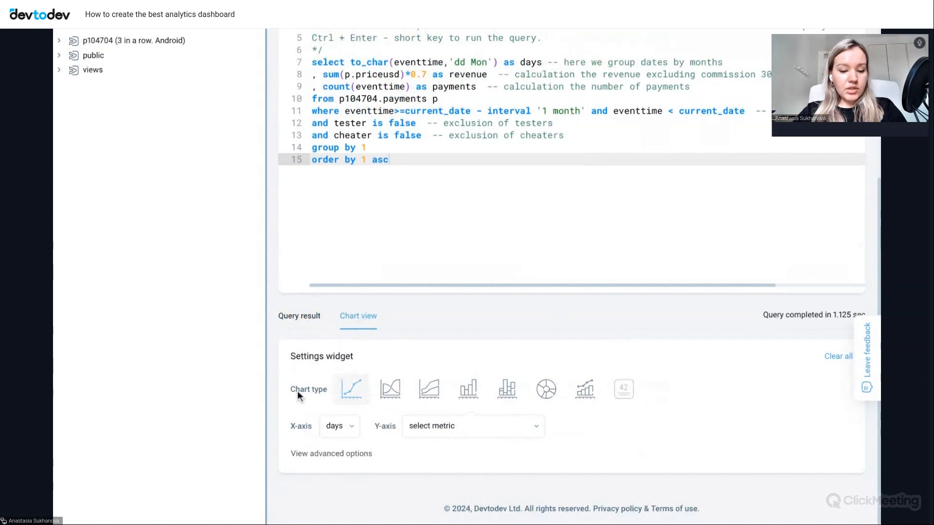
{"action": "left_click", "coordinate": [586, 391]}
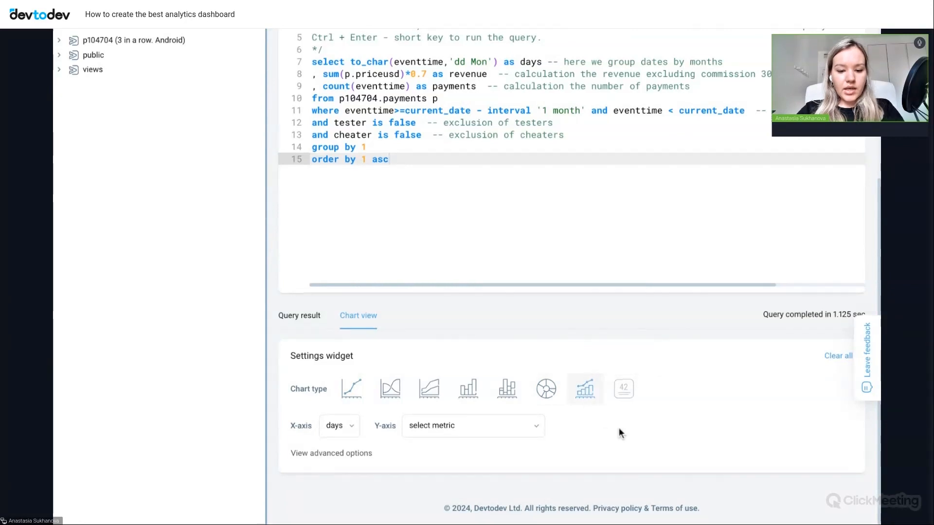
{"action": "left_click", "coordinate": [530, 429]}
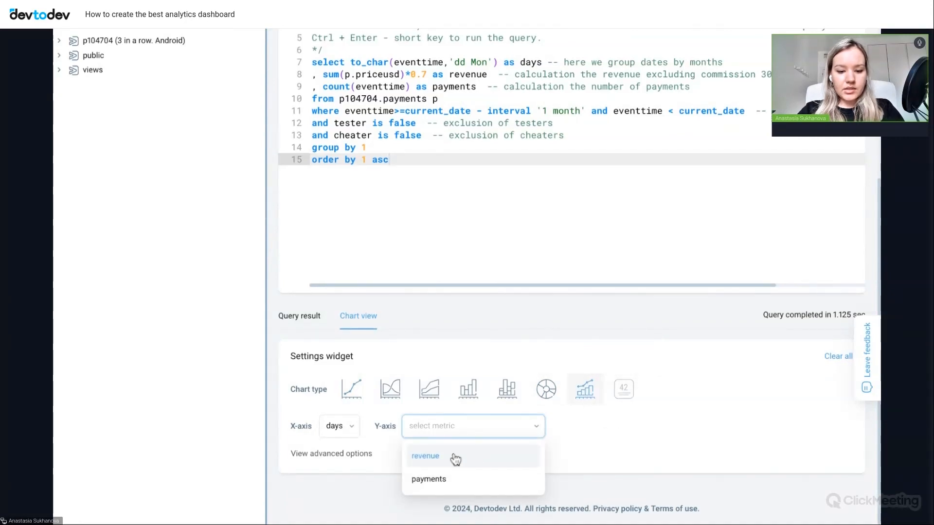
{"action": "left_click", "coordinate": [453, 457]}
{"action": "left_click", "coordinate": [614, 437]}
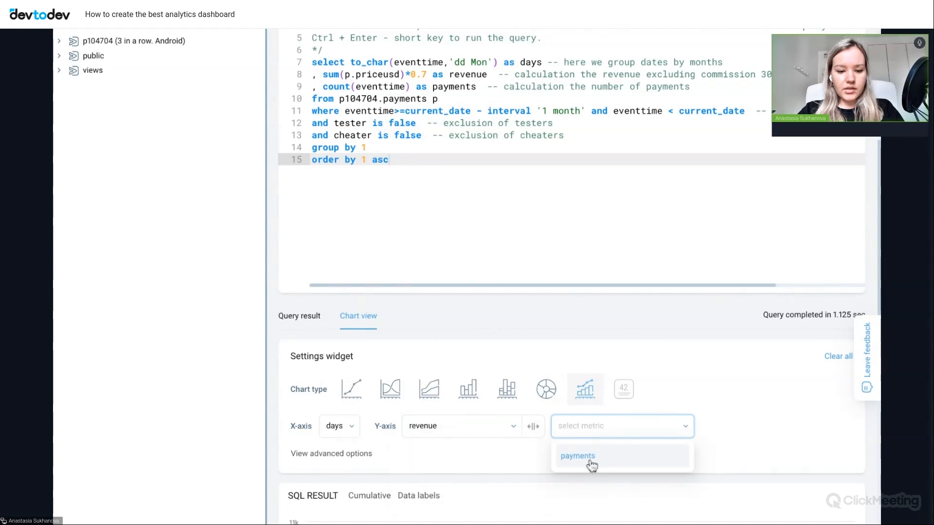
{"action": "left_click", "coordinate": [560, 464]}
{"action": "scroll", "coordinate": [534, 473], "scroll_direction": "down", "scroll_amount": 3}
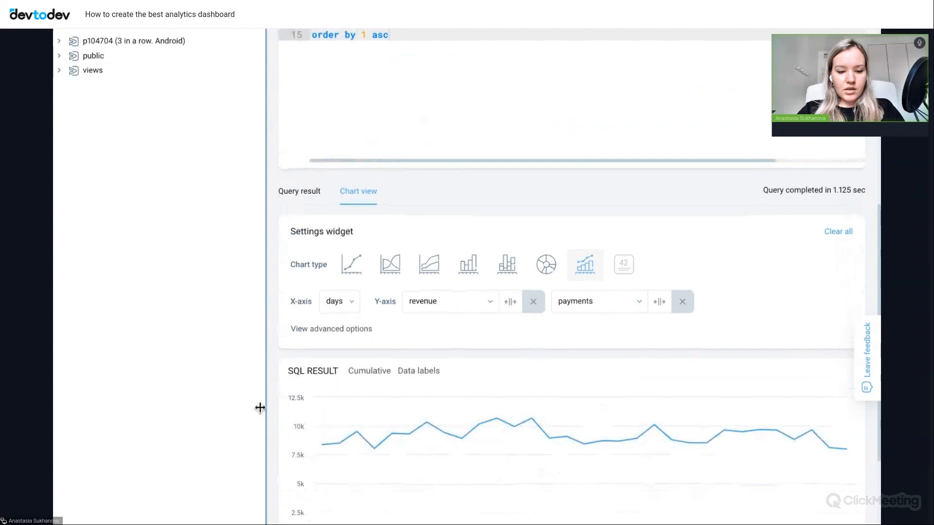
{"action": "scroll", "coordinate": [261, 394], "scroll_direction": "down", "scroll_amount": 3}
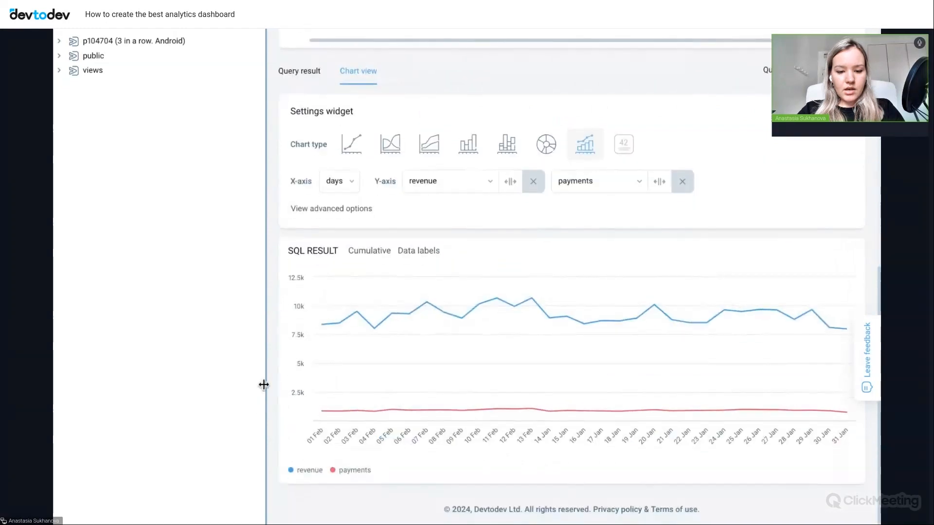
- Open the chart's advanced options and add a second Y-axis
{"action": "left_click", "coordinate": [341, 210]}
{"action": "scroll", "coordinate": [482, 243], "scroll_direction": "down", "scroll_amount": 2}
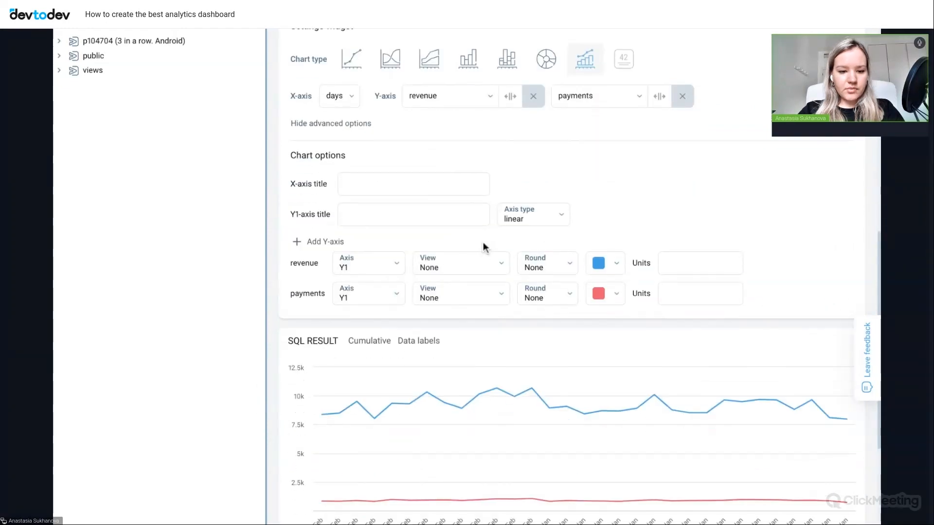
{"action": "left_click", "coordinate": [323, 242]}
{"action": "scroll", "coordinate": [467, 274], "scroll_direction": "down", "scroll_amount": 1}
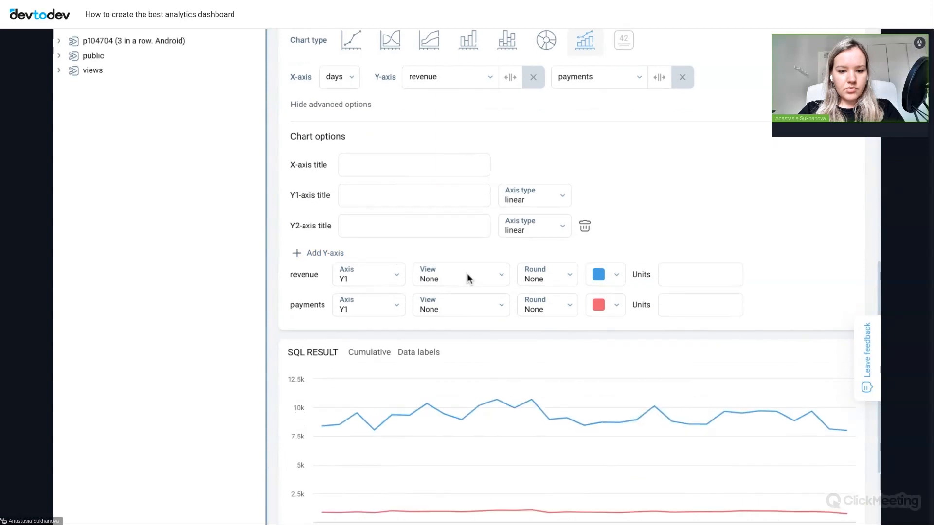
{"action": "scroll", "coordinate": [467, 273], "scroll_direction": "down", "scroll_amount": 1}
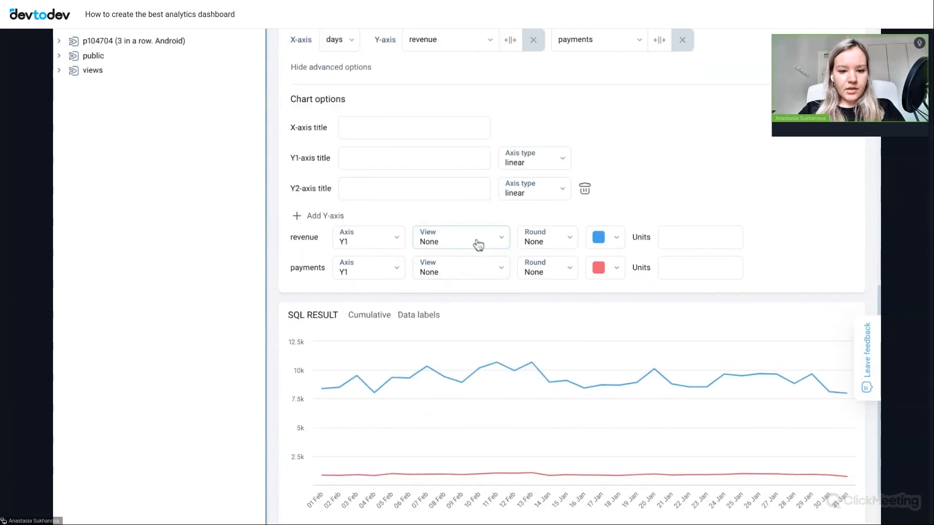
- Set the revenue series to the Column view and assign it to axis Y2
{"action": "left_click", "coordinate": [494, 247]}
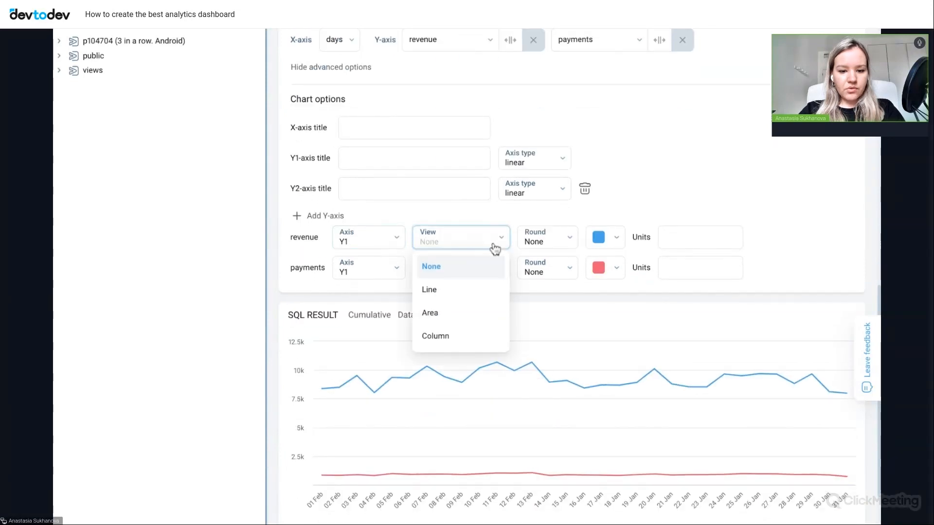
{"action": "left_click", "coordinate": [459, 336]}
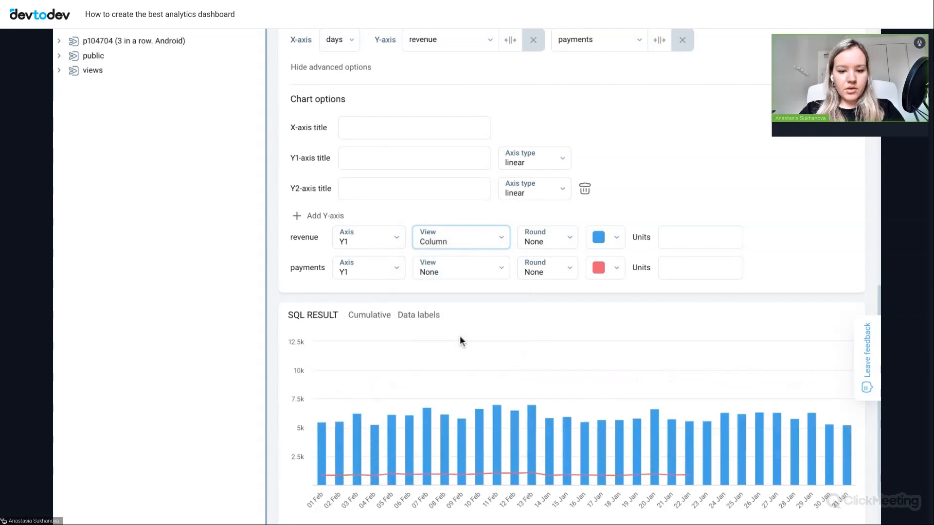
{"action": "left_click", "coordinate": [397, 239]}
{"action": "left_click", "coordinate": [372, 289]}
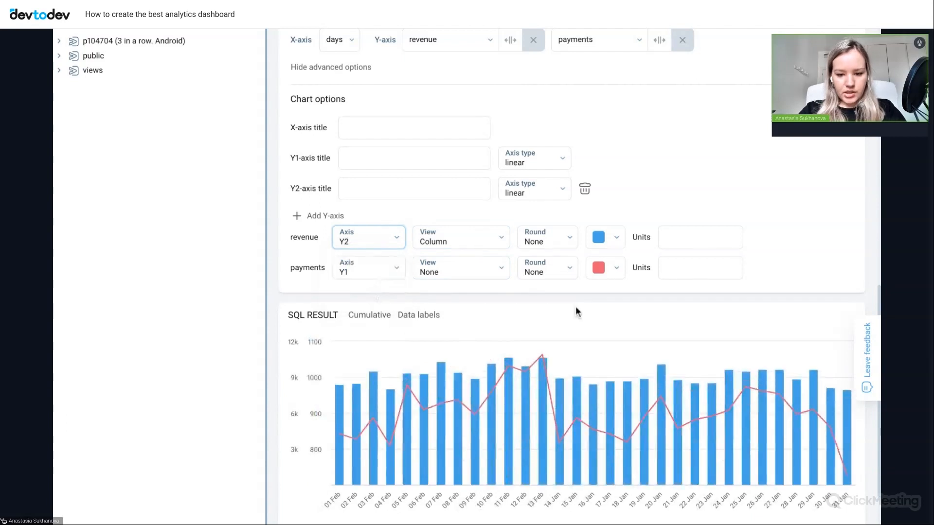
- Turn on data labels for the SQL result chart
{"action": "scroll", "coordinate": [595, 313], "scroll_direction": "down", "scroll_amount": 1}
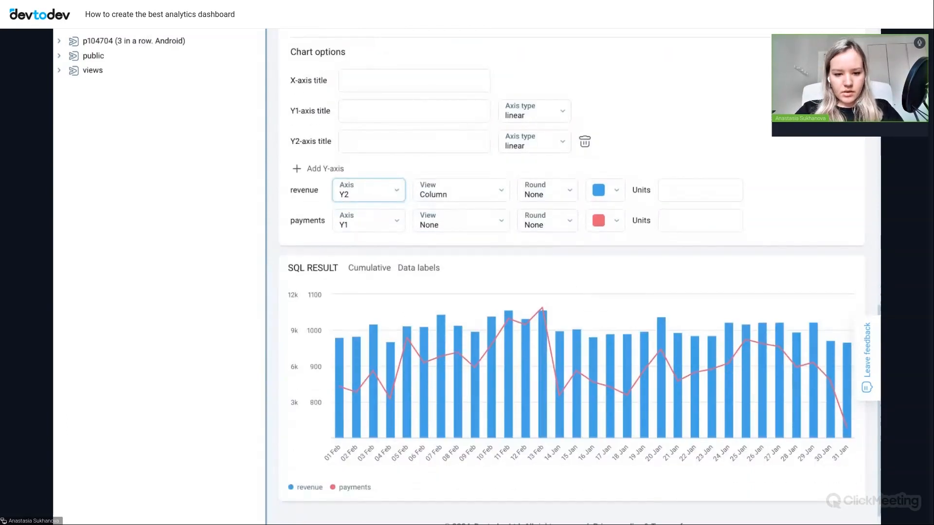
{"action": "left_click", "coordinate": [428, 271]}
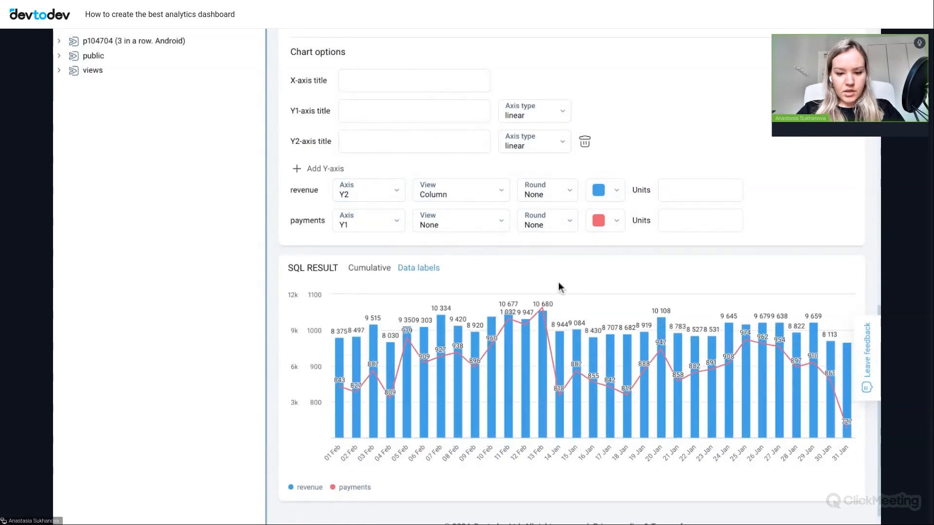
{"action": "scroll", "coordinate": [560, 288], "scroll_direction": "down", "scroll_amount": 1}
{"action": "scroll", "coordinate": [560, 287], "scroll_direction": "up", "scroll_amount": 6}
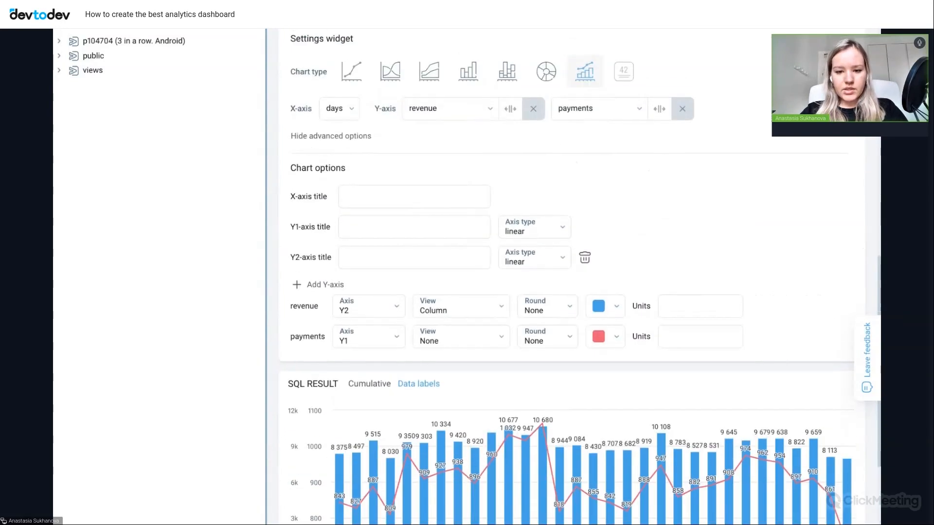
- Save the SQL chart as the SQL Report widget on Game dashboard and go to that dashboard
{"action": "scroll", "coordinate": [559, 287], "scroll_direction": "up", "scroll_amount": 7}
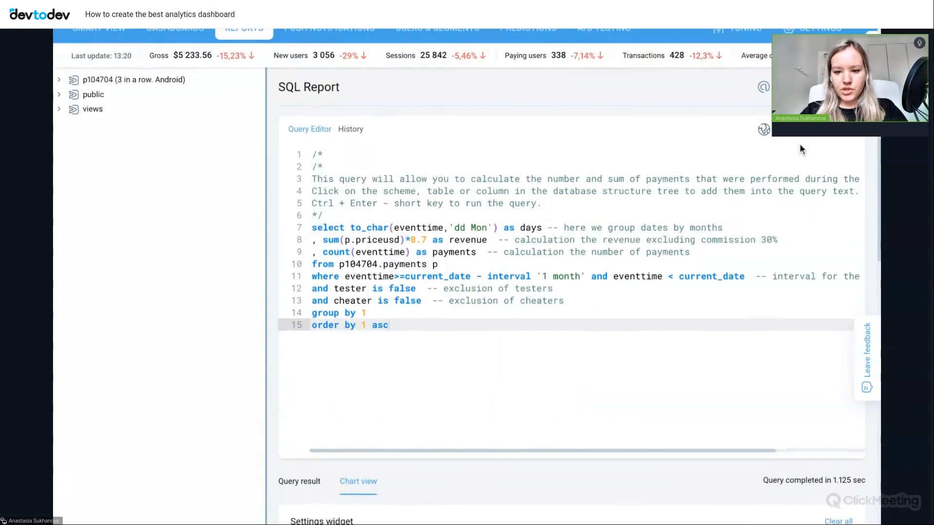
{"action": "left_click", "coordinate": [763, 101]}
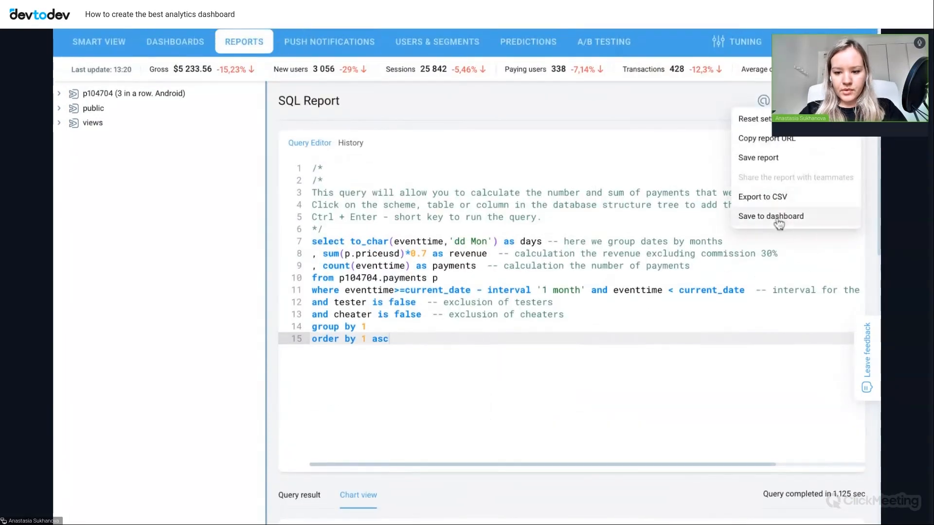
{"action": "left_click", "coordinate": [778, 218]}
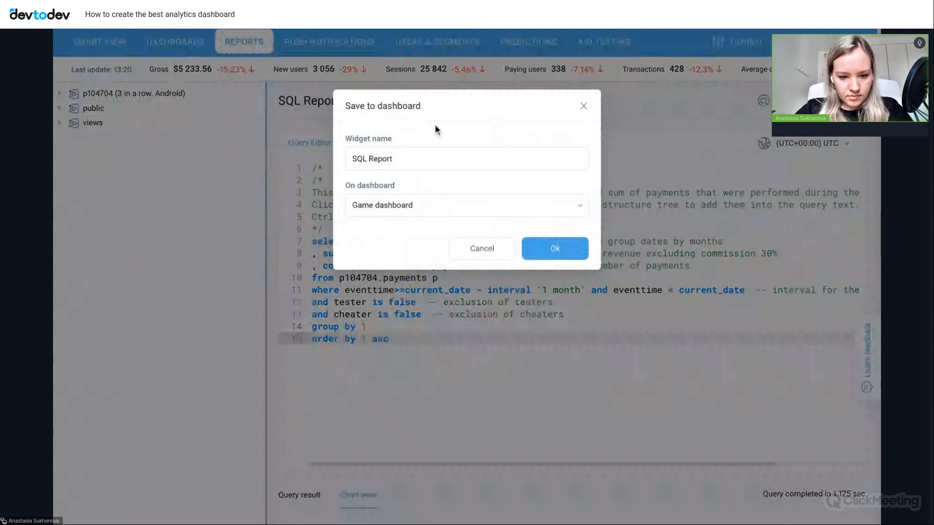
{"action": "left_click", "coordinate": [553, 249]}
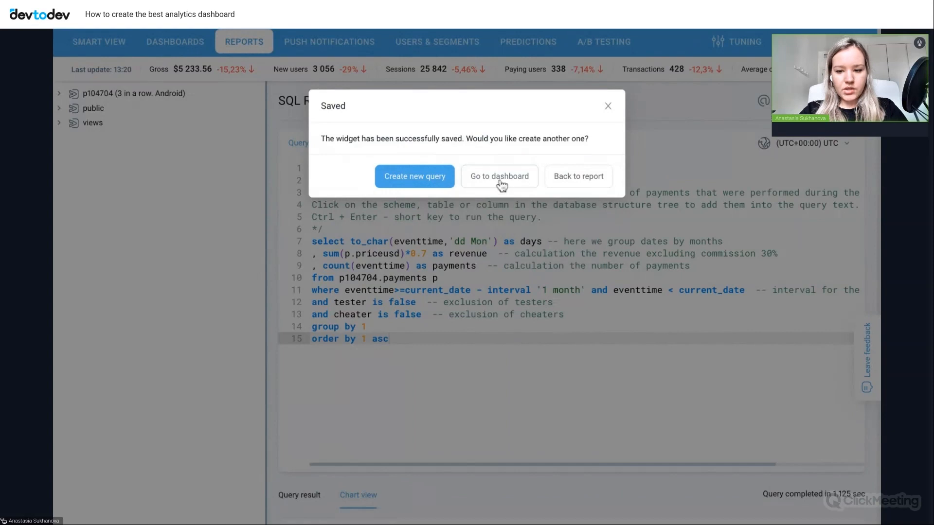
{"action": "left_click", "coordinate": [479, 183]}
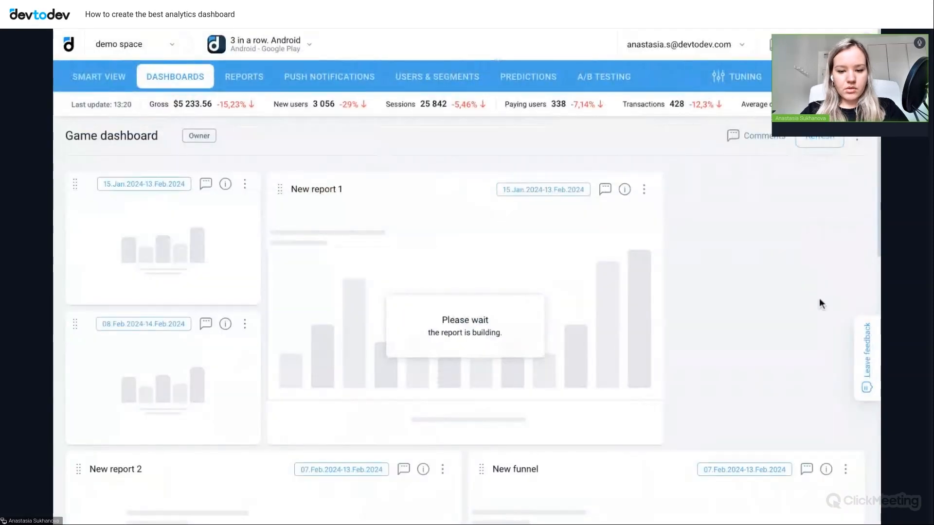
- Review the Game dashboard's widgets, including the retention table and the SQL Report revenue and payments chart
{"action": "scroll", "coordinate": [819, 300], "scroll_direction": "down", "scroll_amount": 3}
{"action": "scroll", "coordinate": [819, 299], "scroll_direction": "down", "scroll_amount": 4}
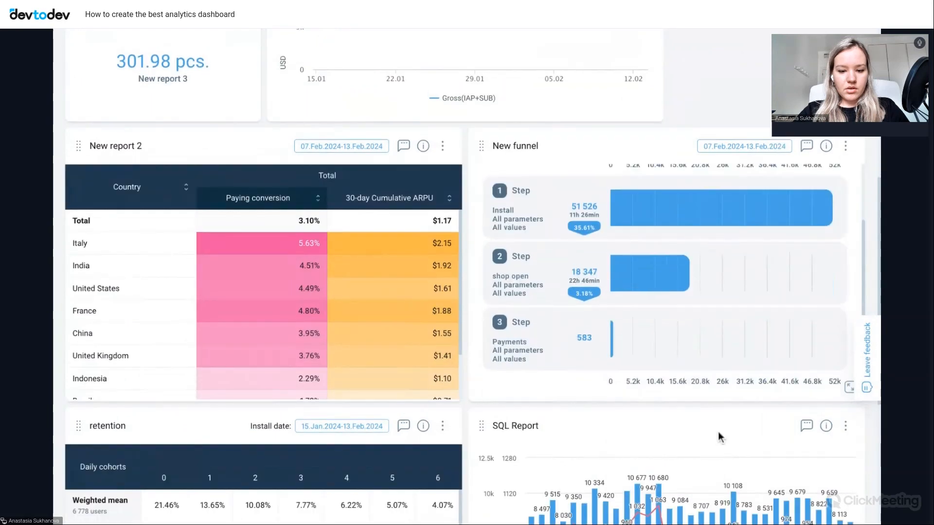
{"action": "scroll", "coordinate": [715, 438], "scroll_direction": "down", "scroll_amount": 4}
{"action": "scroll", "coordinate": [714, 430], "scroll_direction": "down", "scroll_amount": 1}
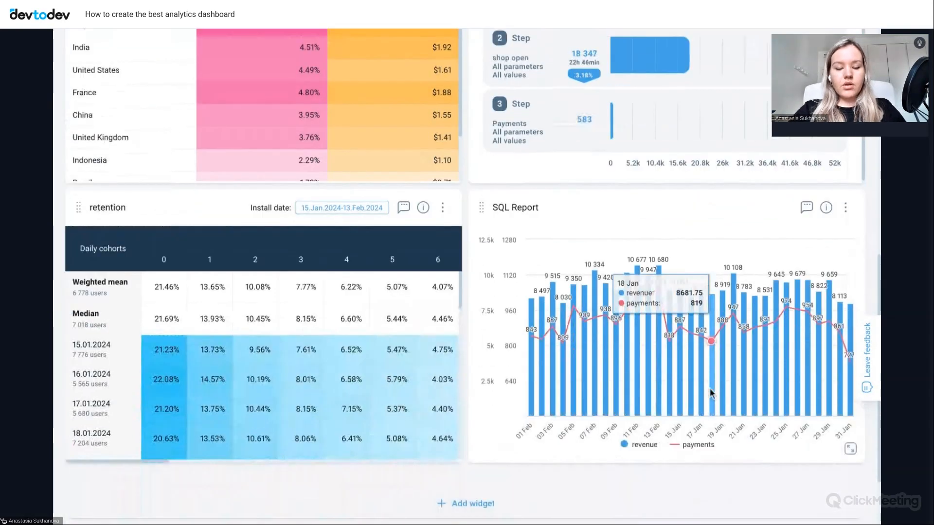
{"action": "scroll", "coordinate": [710, 388], "scroll_direction": "down", "scroll_amount": 1}
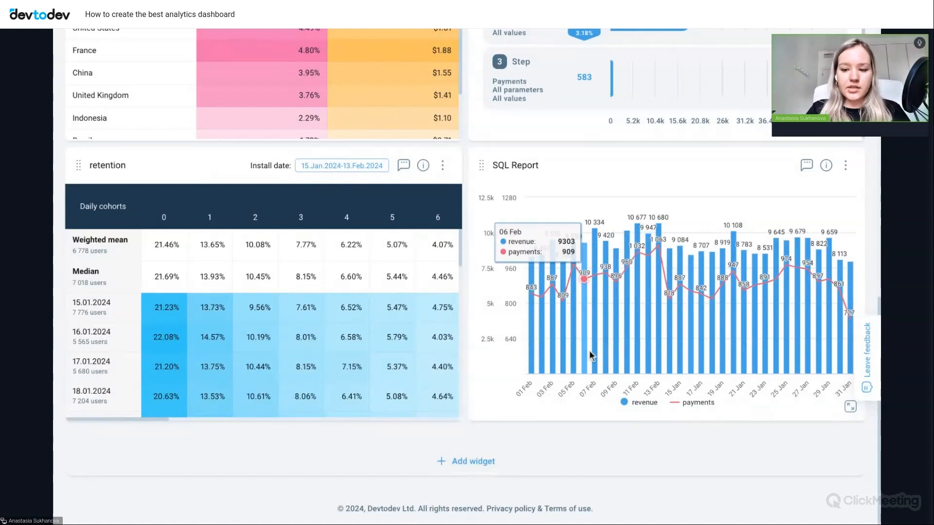
{"action": "scroll", "coordinate": [588, 351], "scroll_direction": "up", "scroll_amount": 1}
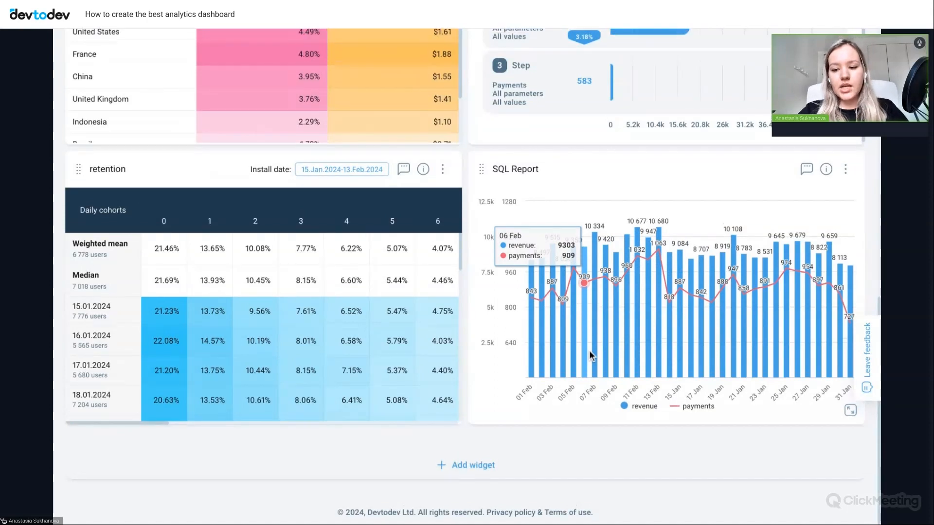
{"action": "scroll", "coordinate": [588, 351], "scroll_direction": "down", "scroll_amount": 1}
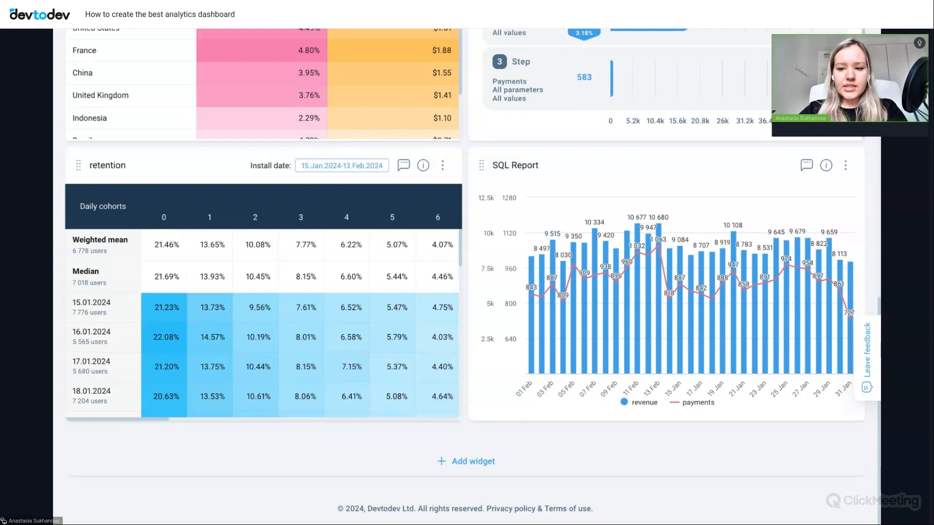
{"action": "scroll", "coordinate": [638, 340], "scroll_direction": "up", "scroll_amount": 10}
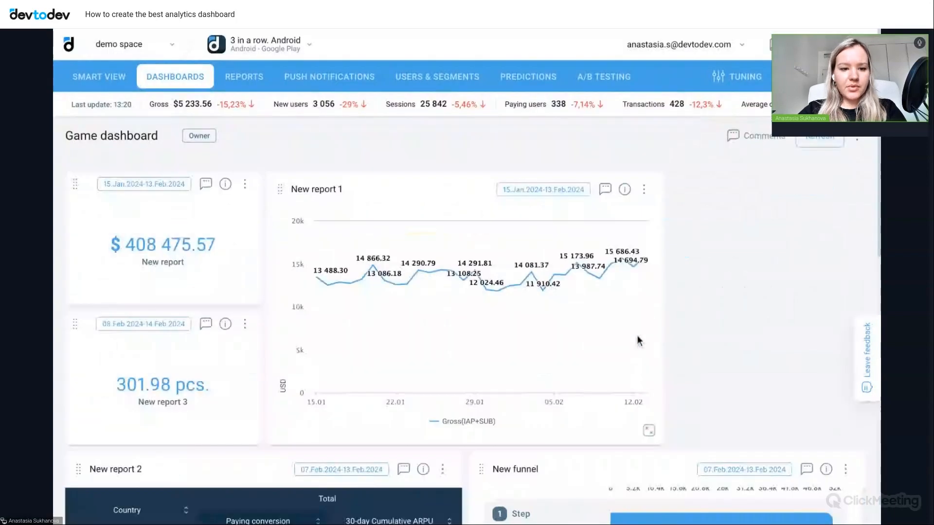
- Switch to the FriendlyApp. Android project and open its Fitness dashboard
{"action": "left_click", "coordinate": [266, 44]}
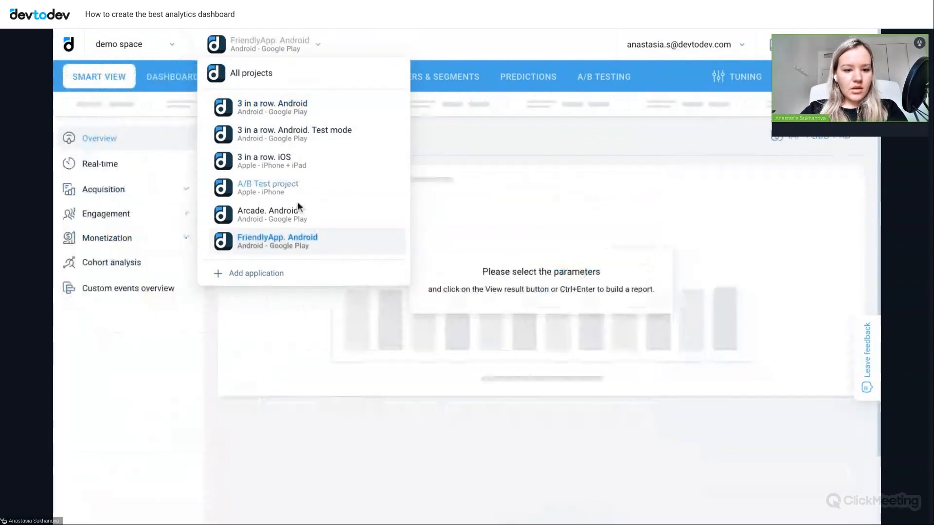
{"action": "left_click", "coordinate": [467, 158]}
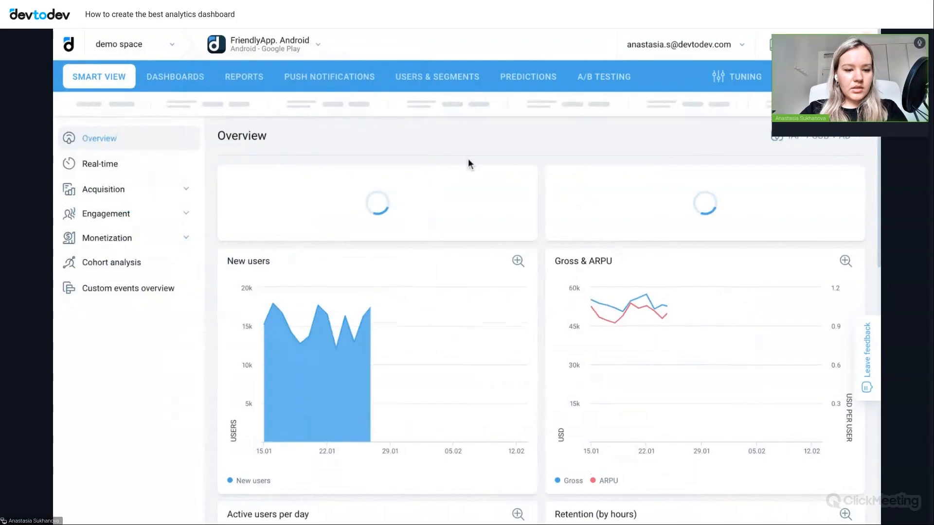
{"action": "left_click", "coordinate": [177, 85]}
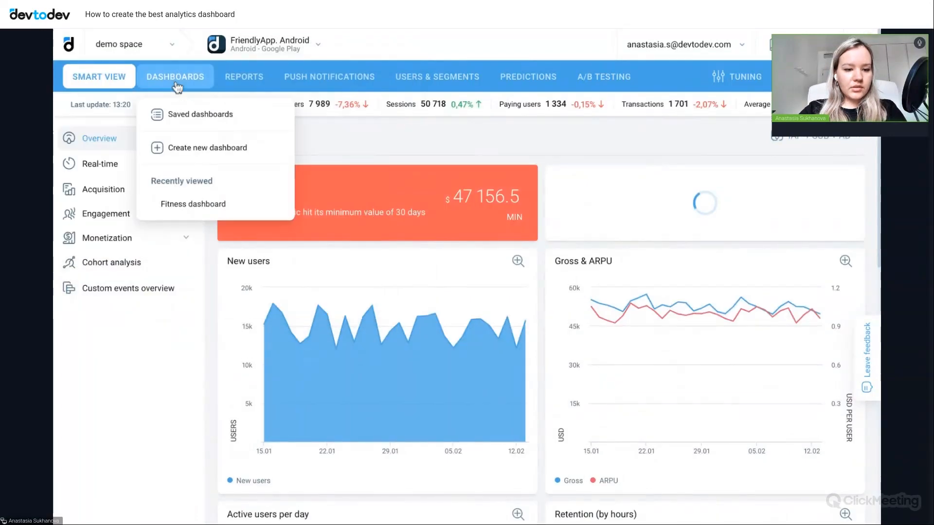
{"action": "left_click", "coordinate": [197, 206]}
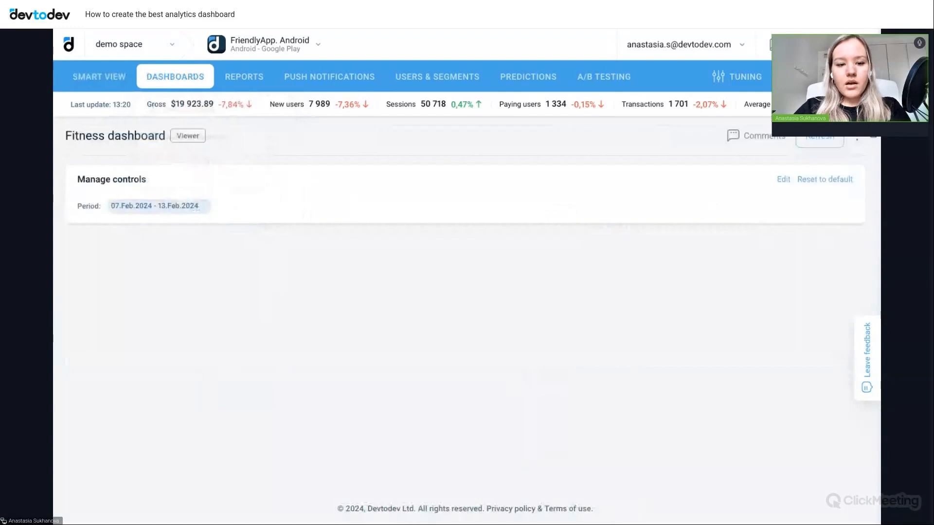
- Examine the Fitness dashboard's basic funnel, text notes, started and finished workouts, profile goals and user fitness level widgets
{"action": "scroll", "coordinate": [607, 214], "scroll_direction": "down", "scroll_amount": 3}
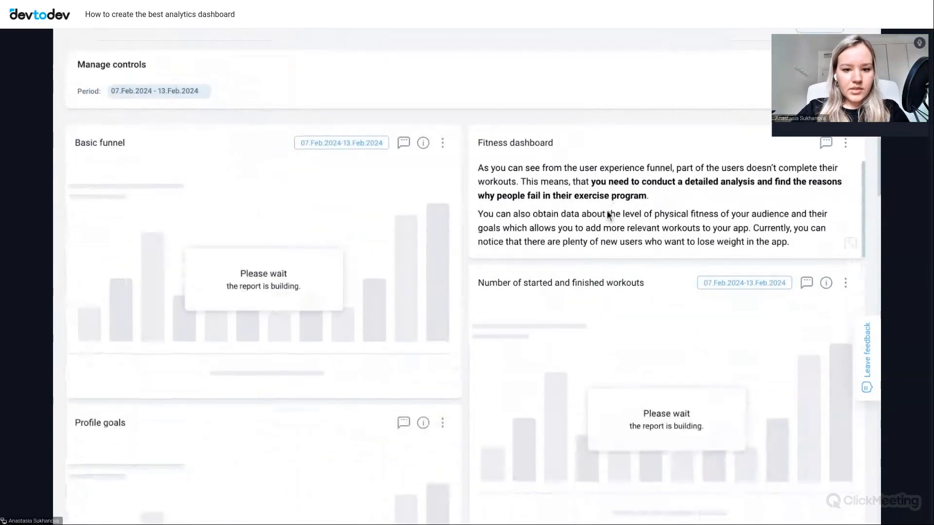
{"action": "scroll", "coordinate": [611, 130], "scroll_direction": "down", "scroll_amount": 2}
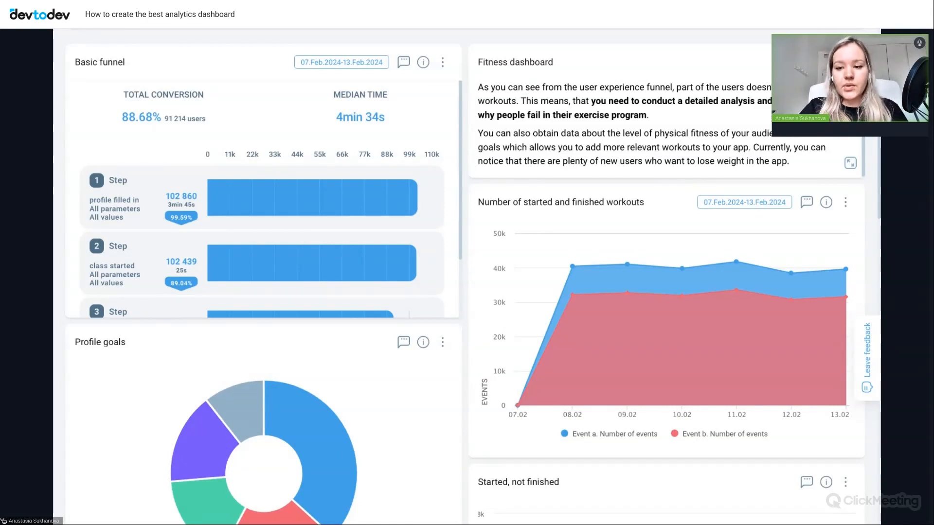
{"action": "scroll", "coordinate": [626, 151], "scroll_direction": "down", "scroll_amount": 1}
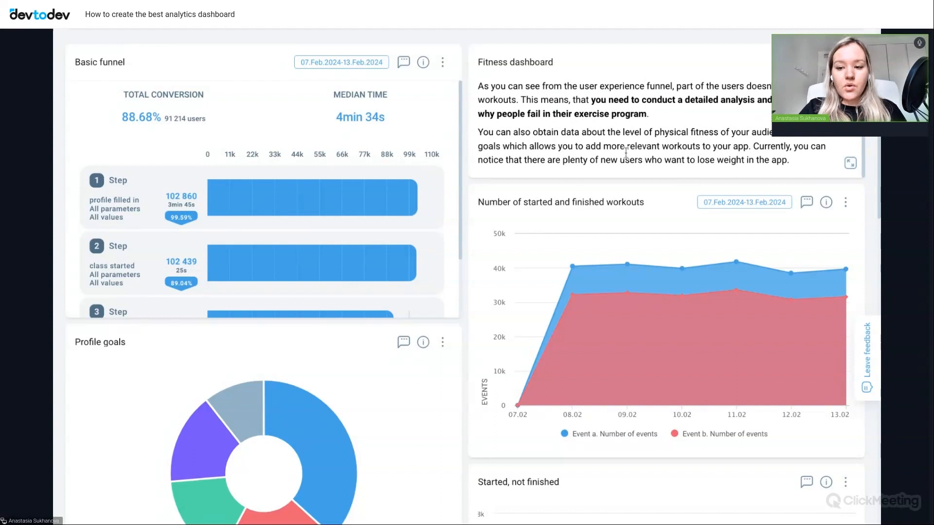
{"action": "mouse_move", "coordinate": [583, 300]}
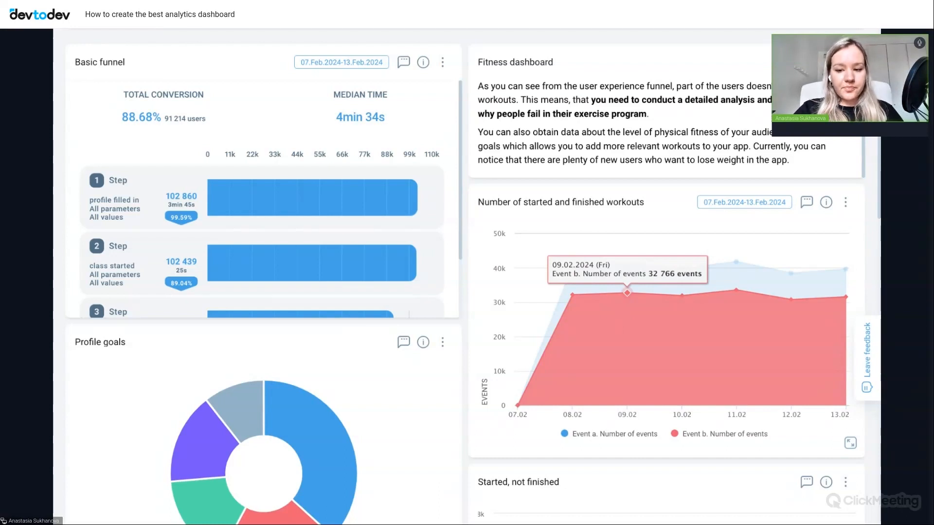
{"action": "scroll", "coordinate": [470, 287], "scroll_direction": "down", "scroll_amount": 3}
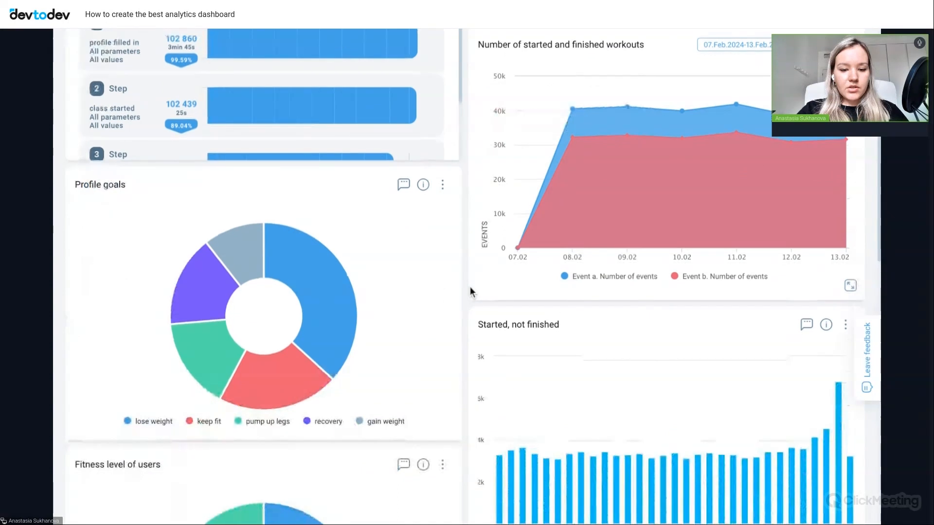
{"action": "scroll", "coordinate": [470, 287], "scroll_direction": "down", "scroll_amount": 2}
{"action": "scroll", "coordinate": [470, 287], "scroll_direction": "down", "scroll_amount": 2}
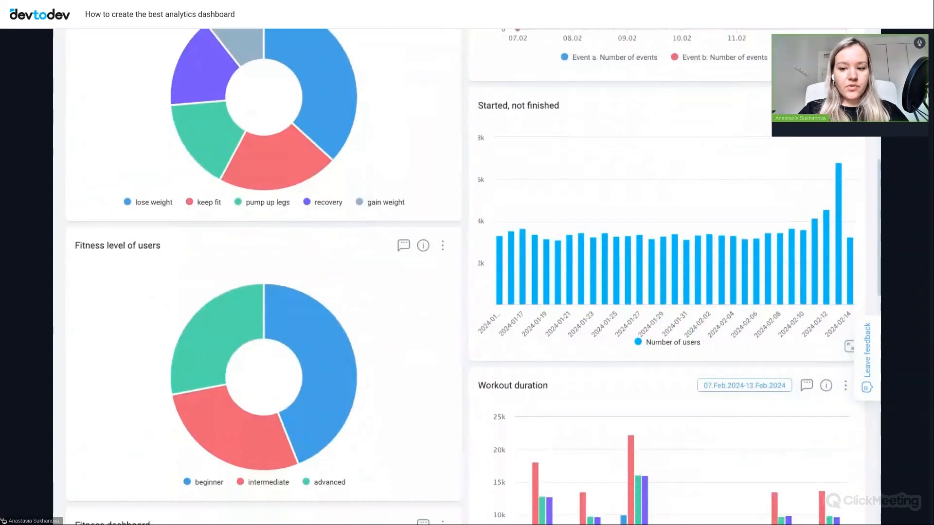
{"action": "mouse_move", "coordinate": [293, 145]}
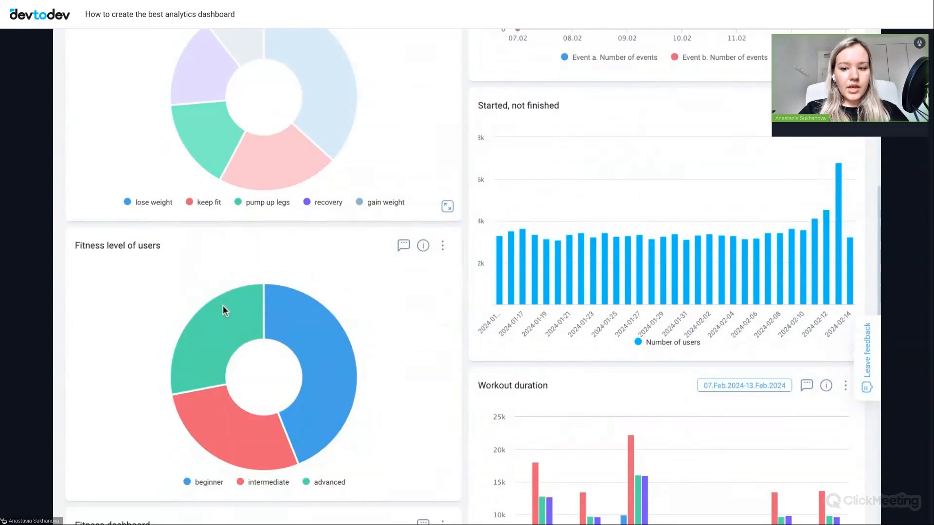
{"action": "mouse_move", "coordinate": [229, 321]}
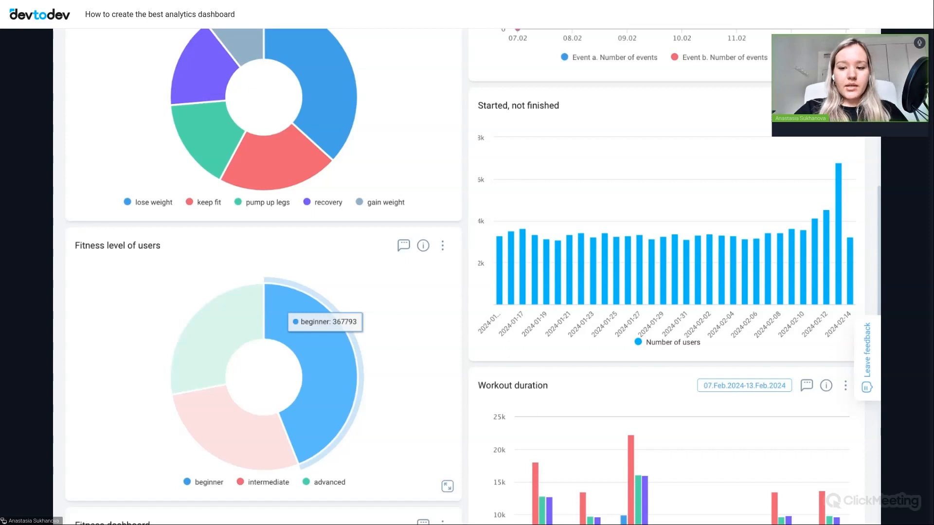
- Examine the Fitness dashboard's unfinished workouts, workout duration, completed workouts by type and instructor popularity widgets
{"action": "scroll", "coordinate": [623, 226], "scroll_direction": "down", "scroll_amount": 1}
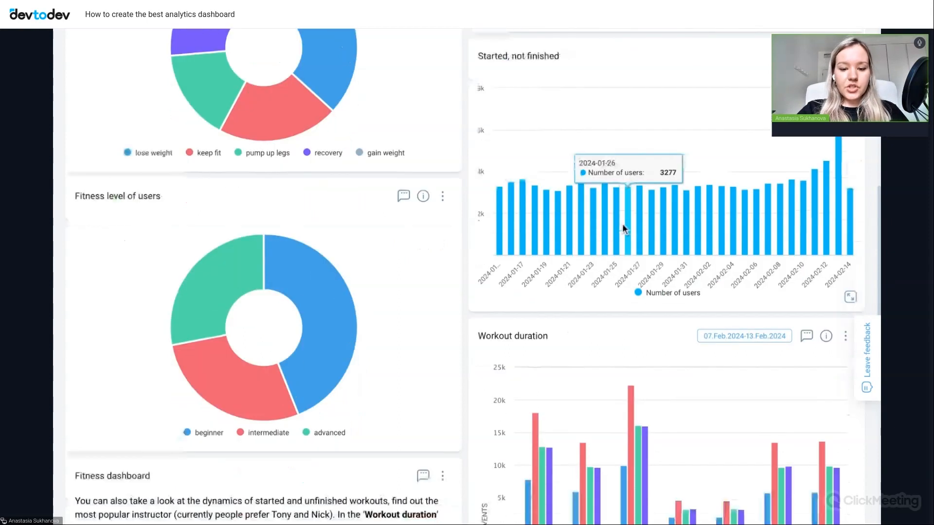
{"action": "scroll", "coordinate": [622, 223], "scroll_direction": "down", "scroll_amount": 5}
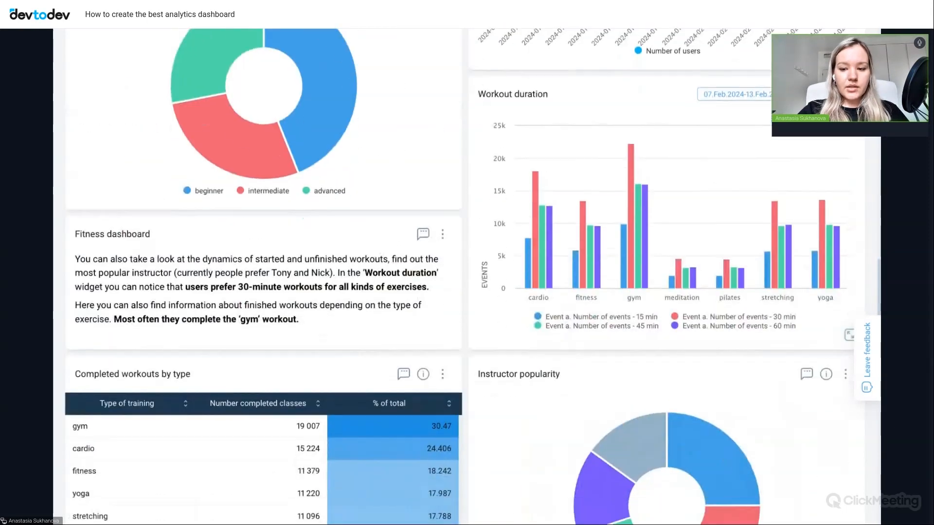
{"action": "scroll", "coordinate": [459, 276], "scroll_direction": "down", "scroll_amount": 2}
{"action": "scroll", "coordinate": [460, 276], "scroll_direction": "down", "scroll_amount": 3}
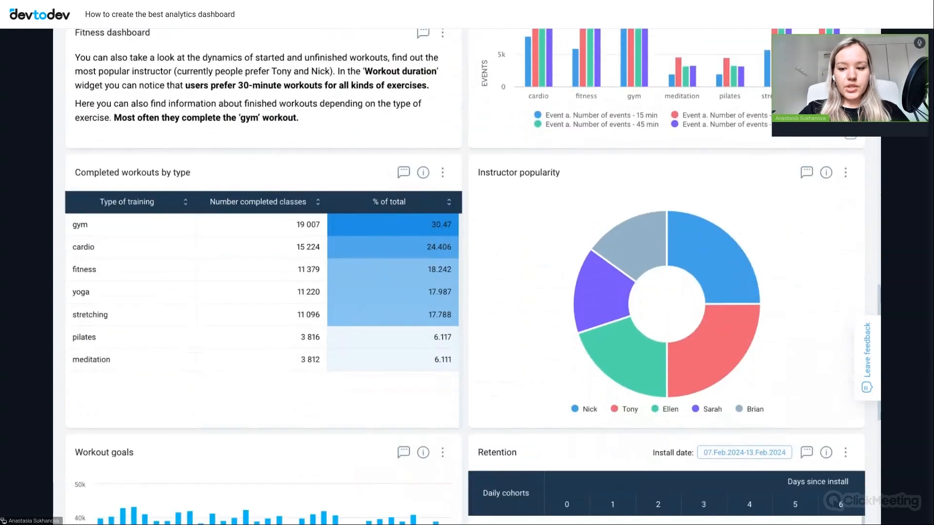
{"action": "scroll", "coordinate": [514, 218], "scroll_direction": "down", "scroll_amount": 1}
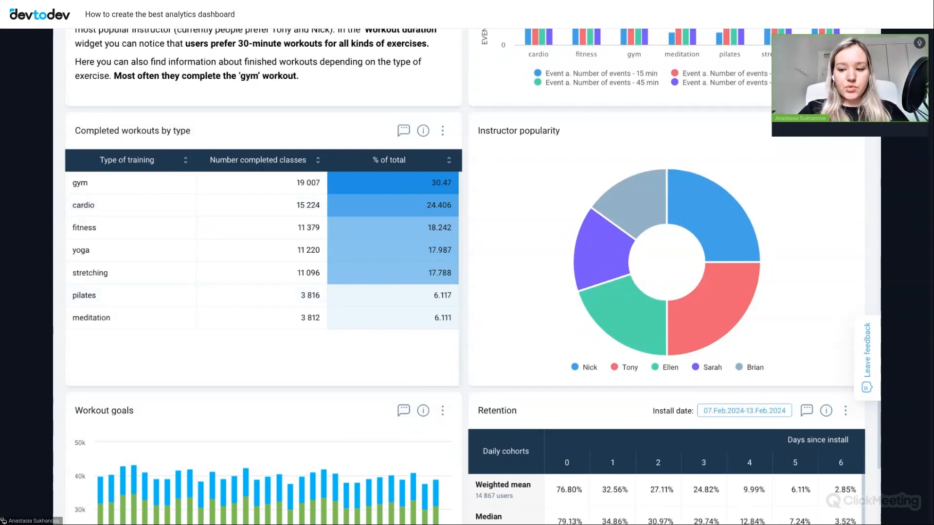
{"action": "scroll", "coordinate": [506, 312], "scroll_direction": "up", "scroll_amount": 5}
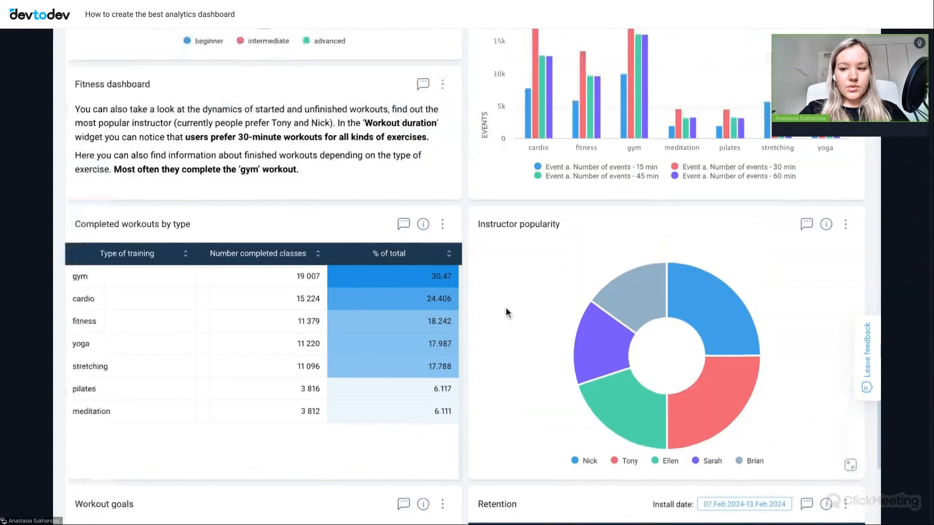
{"action": "scroll", "coordinate": [505, 309], "scroll_direction": "up", "scroll_amount": 20}
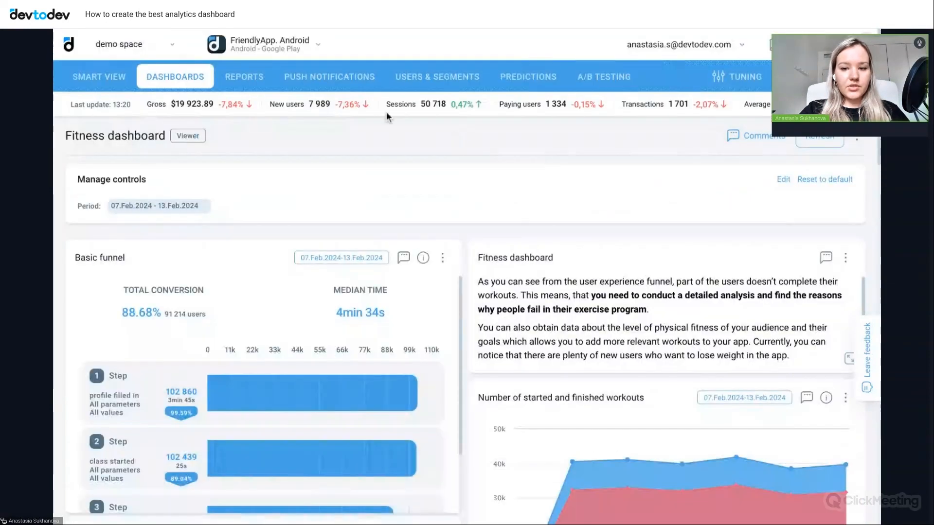
- Switch to All projects, open Dashboard (sql examples) copy and view its payer, revenue and goods purchase widgets
{"action": "left_click", "coordinate": [252, 49]}
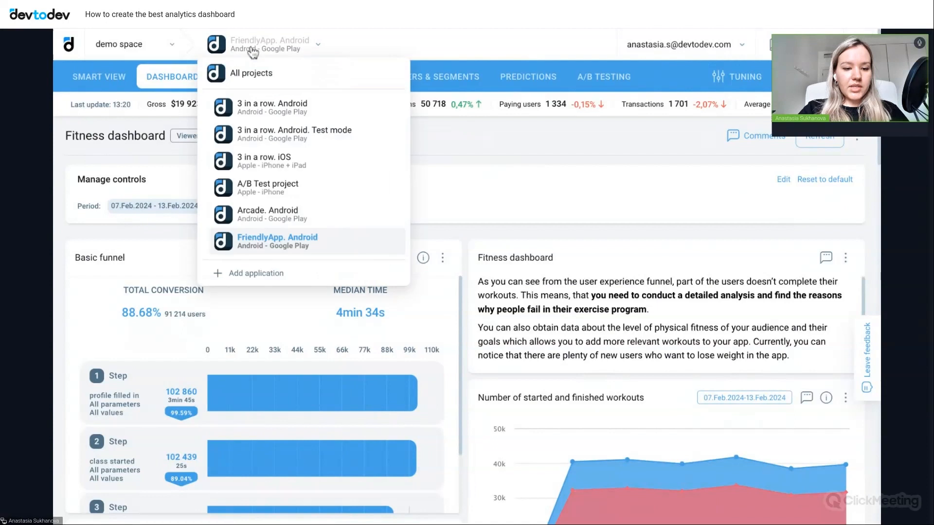
{"action": "left_click", "coordinate": [245, 78]}
{"action": "mouse_move", "coordinate": [246, 77]}
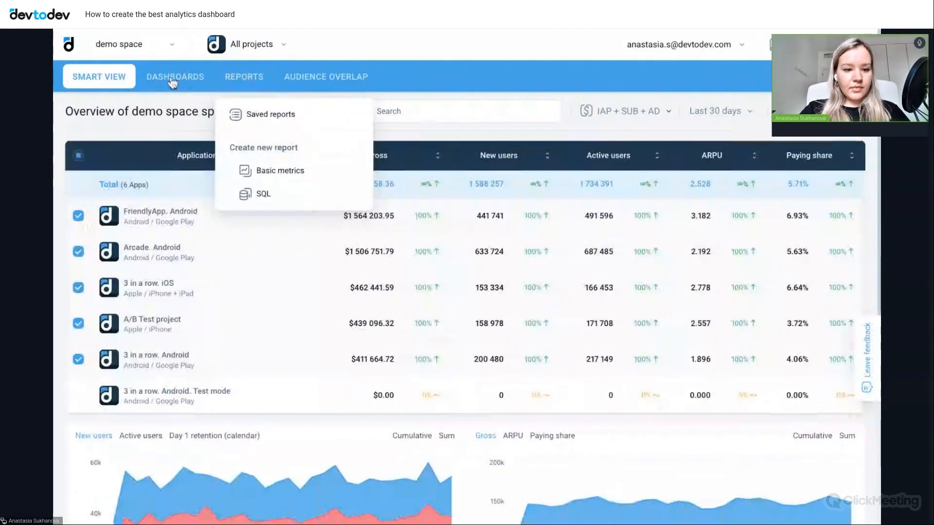
{"action": "mouse_move", "coordinate": [173, 83]}
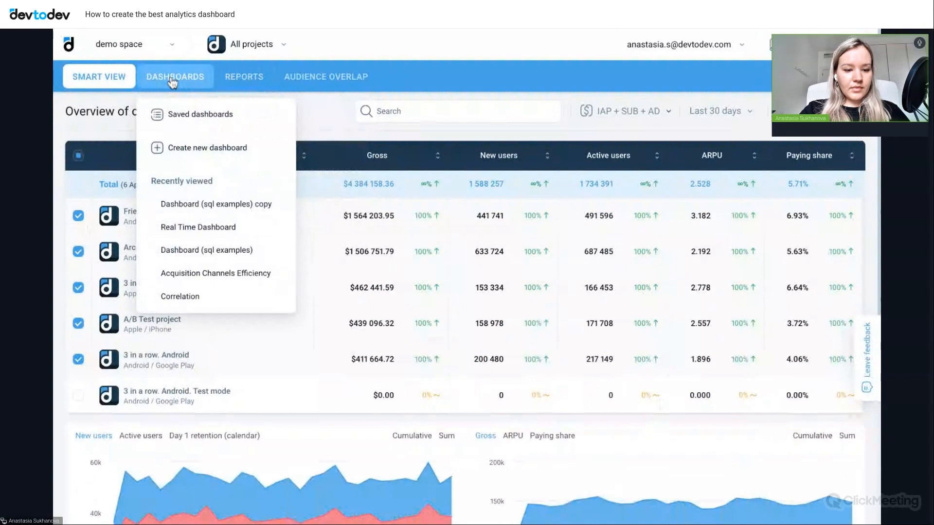
{"action": "left_click", "coordinate": [222, 208]}
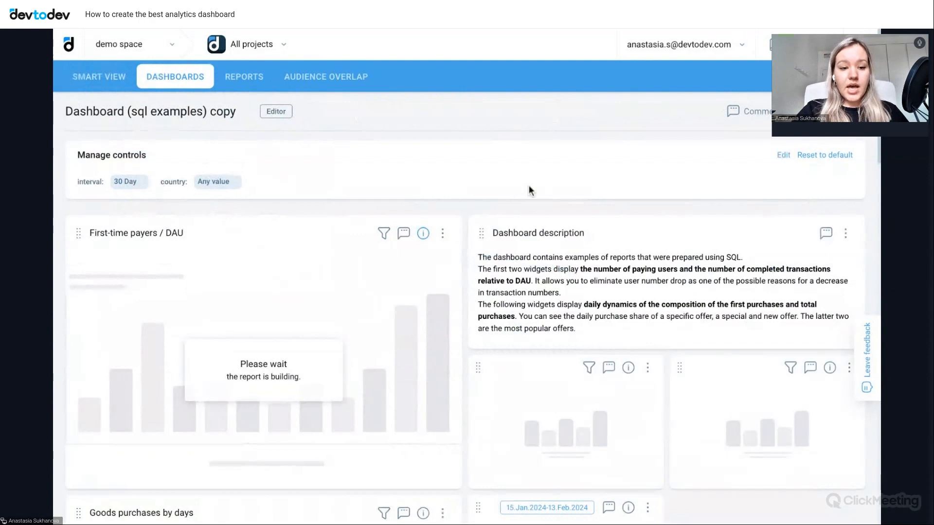
{"action": "scroll", "coordinate": [529, 185], "scroll_direction": "down", "scroll_amount": 1}
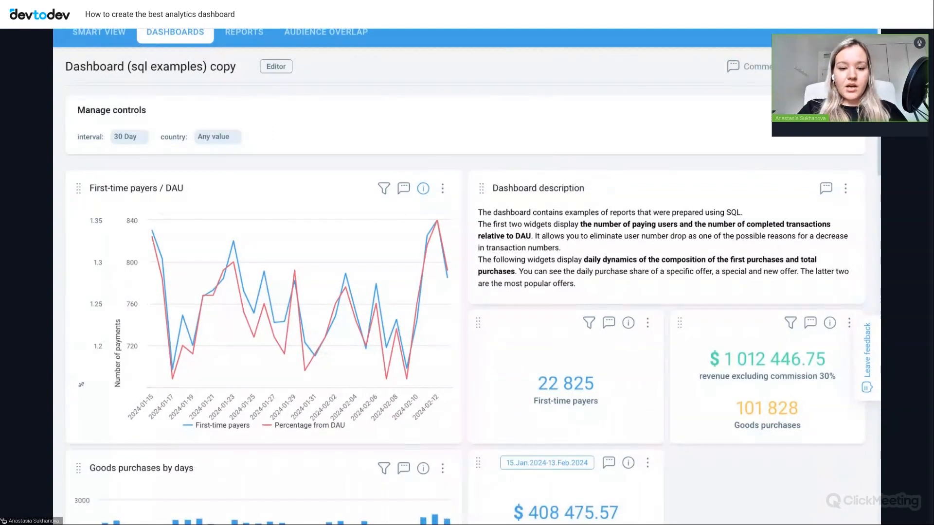
{"action": "scroll", "coordinate": [701, 263], "scroll_direction": "down", "scroll_amount": 1}
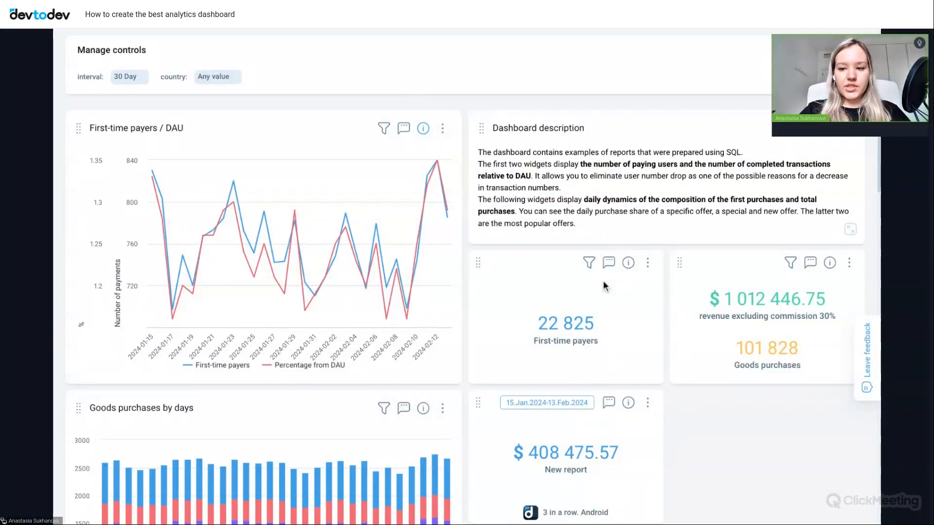
- Examine the SQL dashboard's Goods purchases by days, Coins balance by levels, Number of payments / DAU and First goods purchased by days widgets
{"action": "scroll", "coordinate": [721, 378], "scroll_direction": "down", "scroll_amount": 1}
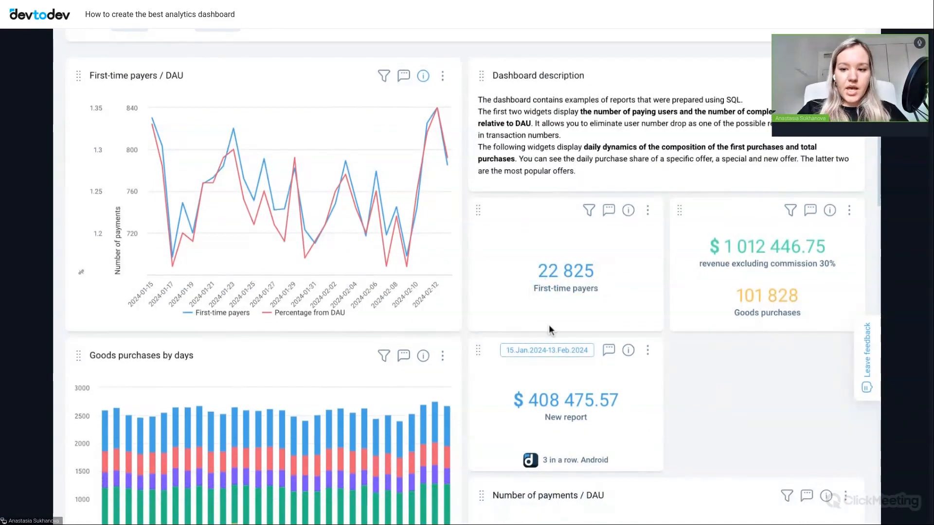
{"action": "scroll", "coordinate": [666, 349], "scroll_direction": "down", "scroll_amount": 2}
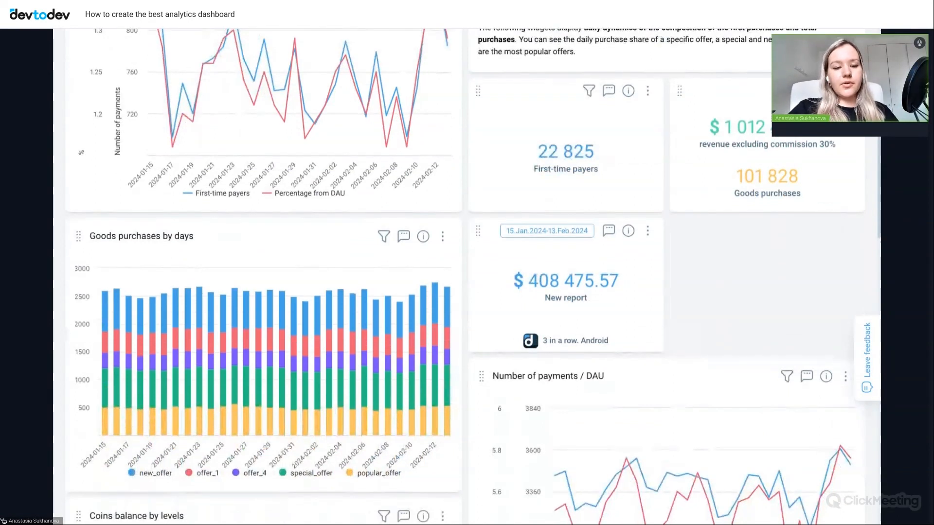
{"action": "scroll", "coordinate": [267, 268], "scroll_direction": "down", "scroll_amount": 1}
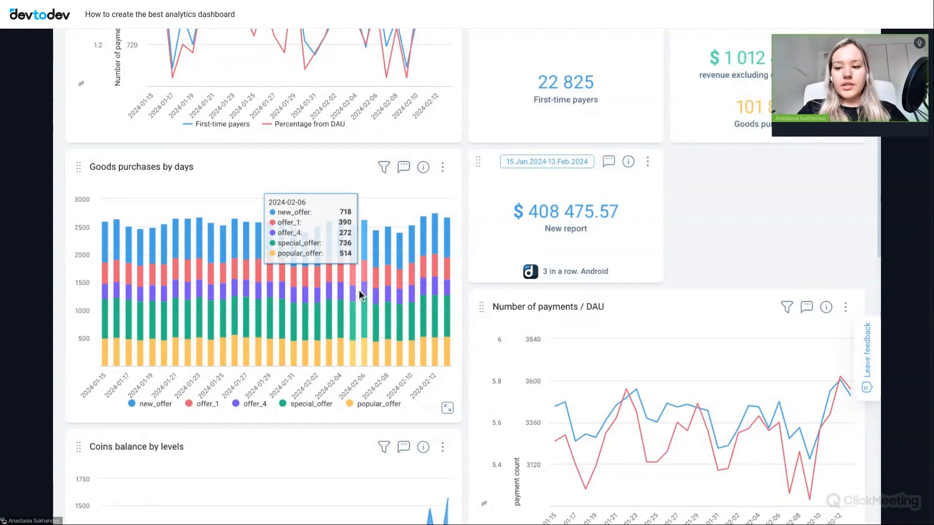
{"action": "scroll", "coordinate": [398, 345], "scroll_direction": "down", "scroll_amount": 3}
{"action": "scroll", "coordinate": [399, 346], "scroll_direction": "down", "scroll_amount": 4}
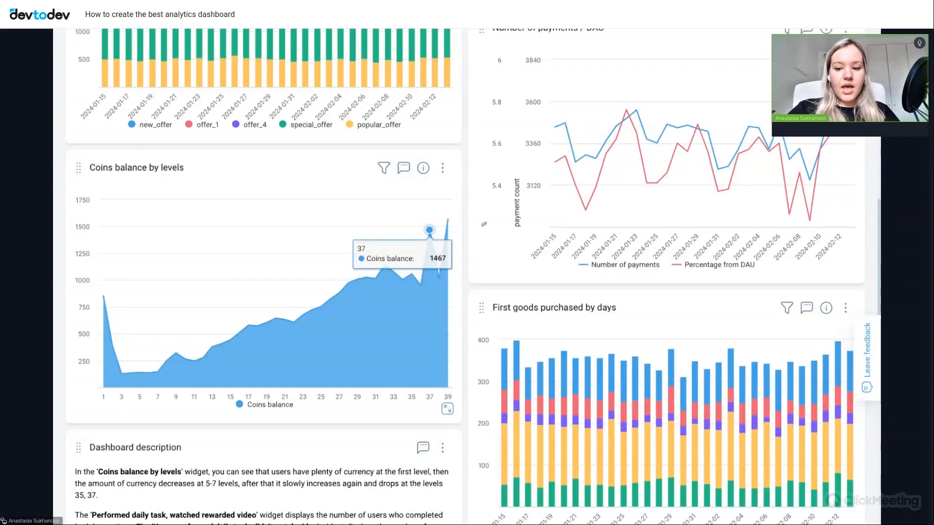
{"action": "scroll", "coordinate": [464, 276], "scroll_direction": "down", "scroll_amount": 7}
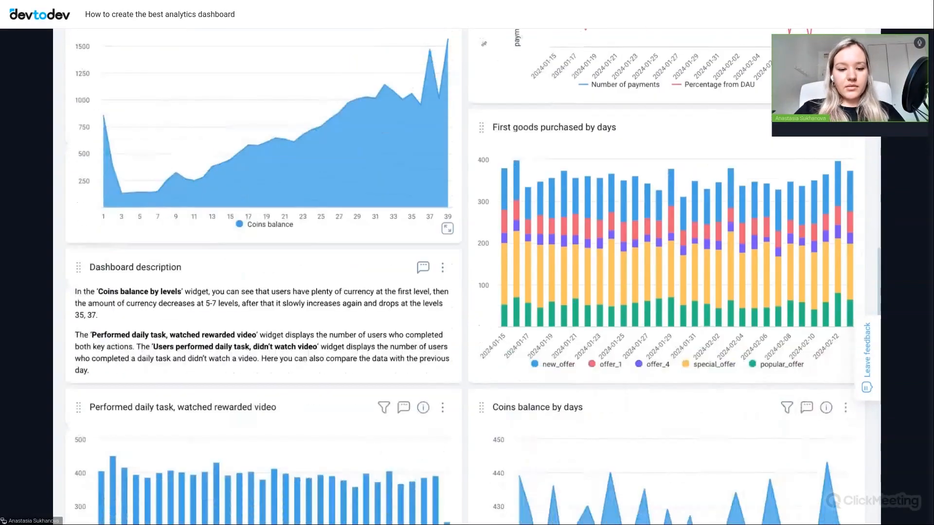
- Examine the Coins balance by days widget and compare the daily task widgets for users who watched and didn't watch the video
{"action": "scroll", "coordinate": [464, 276], "scroll_direction": "down", "scroll_amount": 5}
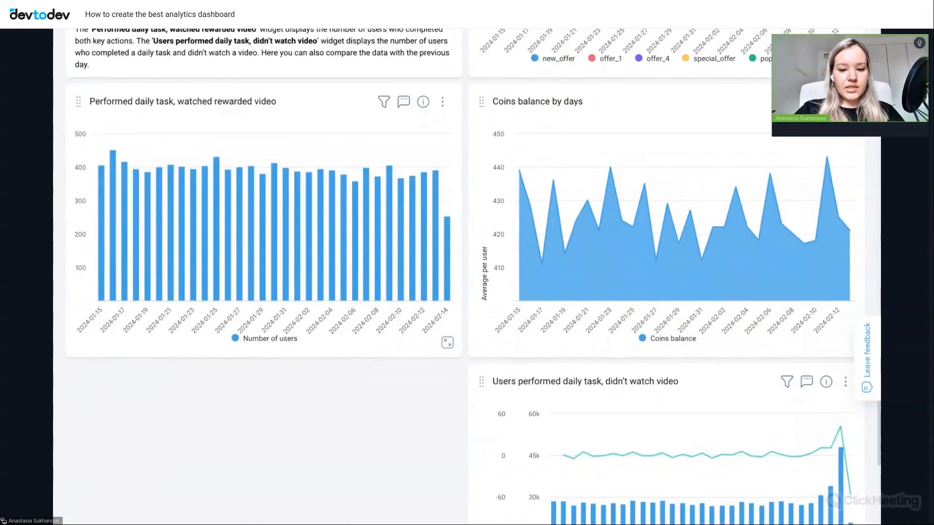
{"action": "scroll", "coordinate": [547, 247], "scroll_direction": "up", "scroll_amount": 2}
{"action": "scroll", "coordinate": [547, 247], "scroll_direction": "down", "scroll_amount": 2}
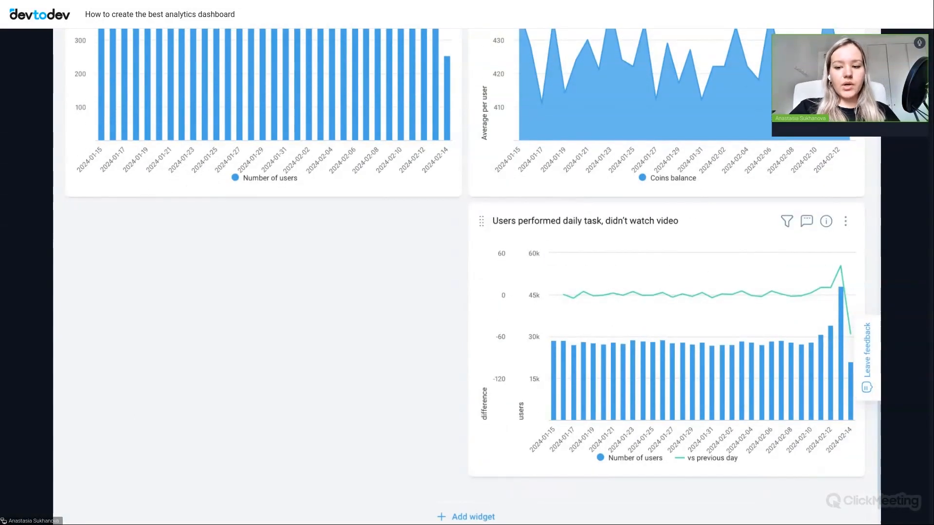
{"action": "scroll", "coordinate": [661, 236], "scroll_direction": "up", "scroll_amount": 2}
{"action": "scroll", "coordinate": [660, 231], "scroll_direction": "up", "scroll_amount": 2}
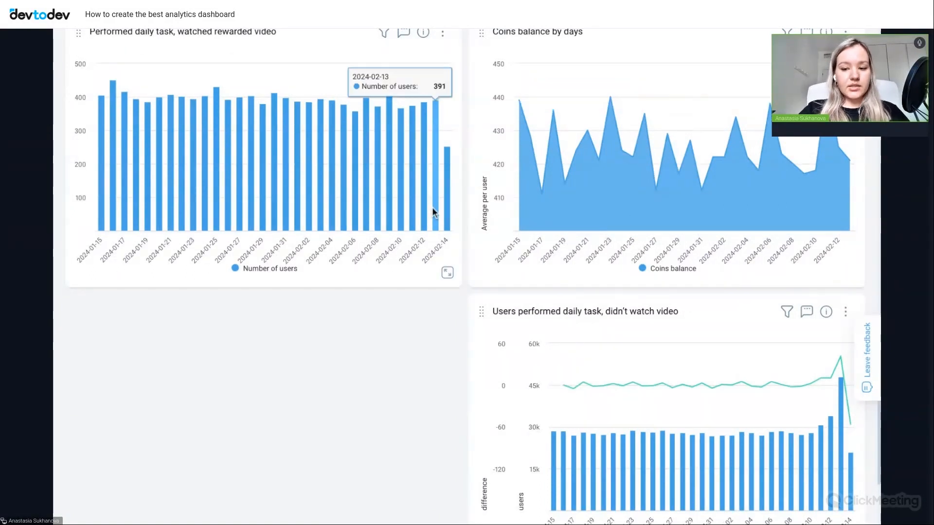
{"action": "scroll", "coordinate": [448, 244], "scroll_direction": "up", "scroll_amount": 1}
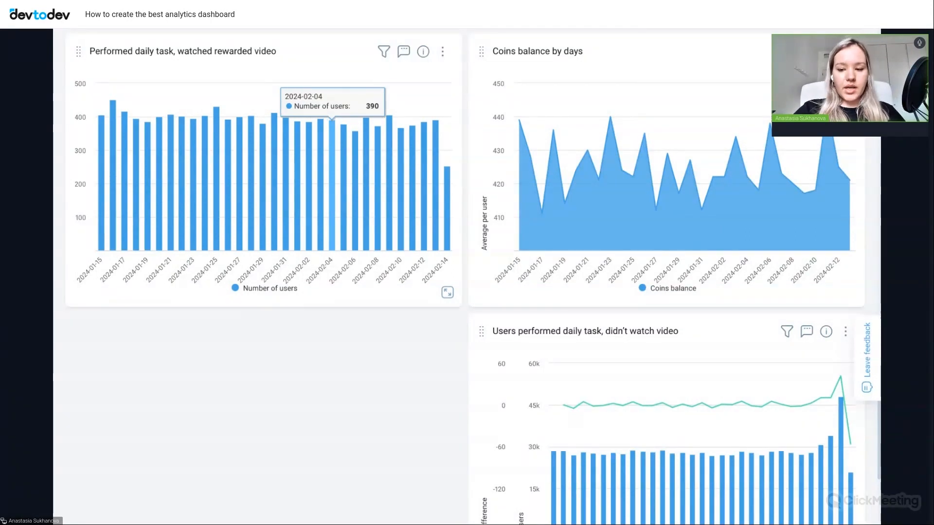
{"action": "scroll", "coordinate": [535, 368], "scroll_direction": "down", "scroll_amount": 2}
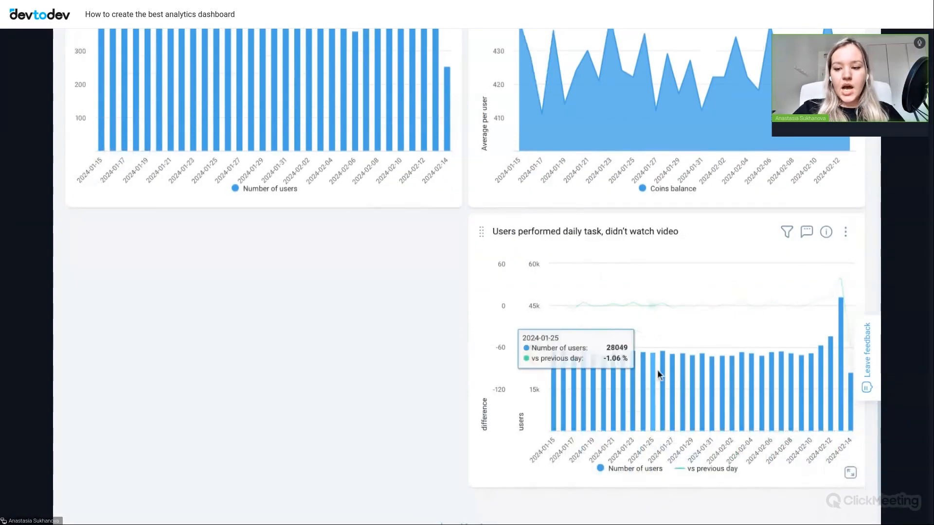
{"action": "scroll", "coordinate": [659, 374], "scroll_direction": "down", "scroll_amount": 1}
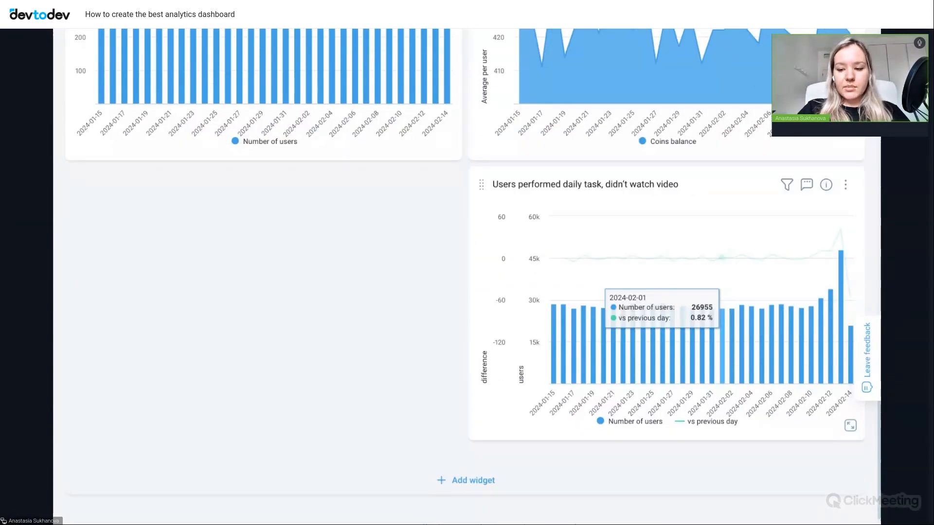
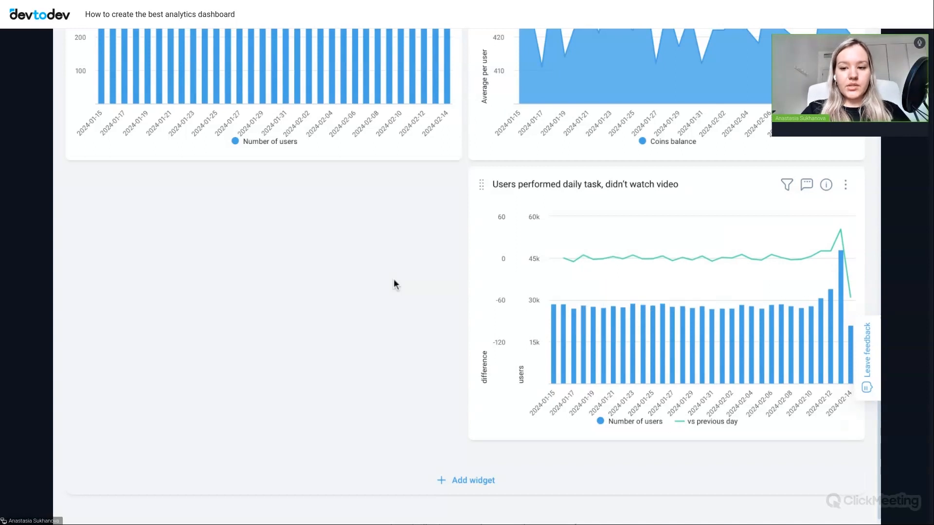
- Widen the Goods purchases by days widget to span both columns of the dashboard
{"action": "scroll", "coordinate": [393, 283], "scroll_direction": "up", "scroll_amount": 2}
{"action": "scroll", "coordinate": [396, 310], "scroll_direction": "up", "scroll_amount": 10}
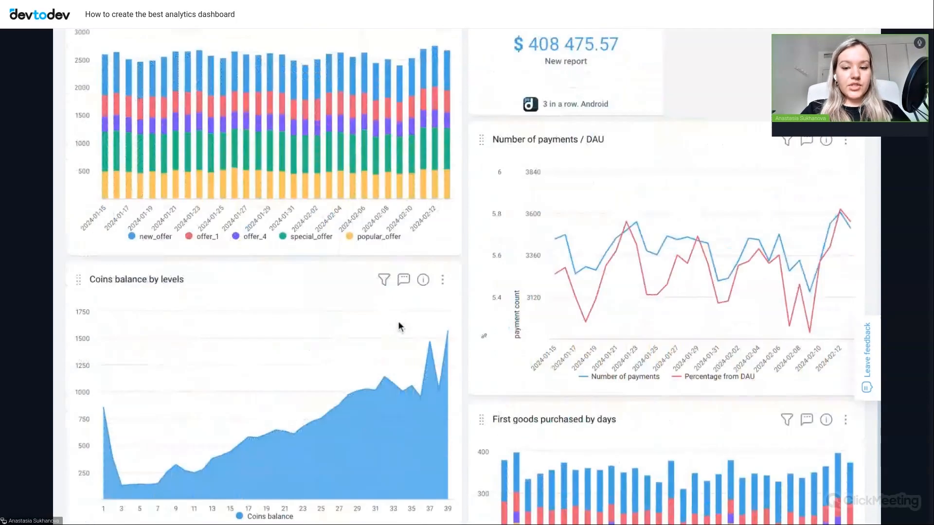
{"action": "scroll", "coordinate": [398, 326], "scroll_direction": "up", "scroll_amount": 8}
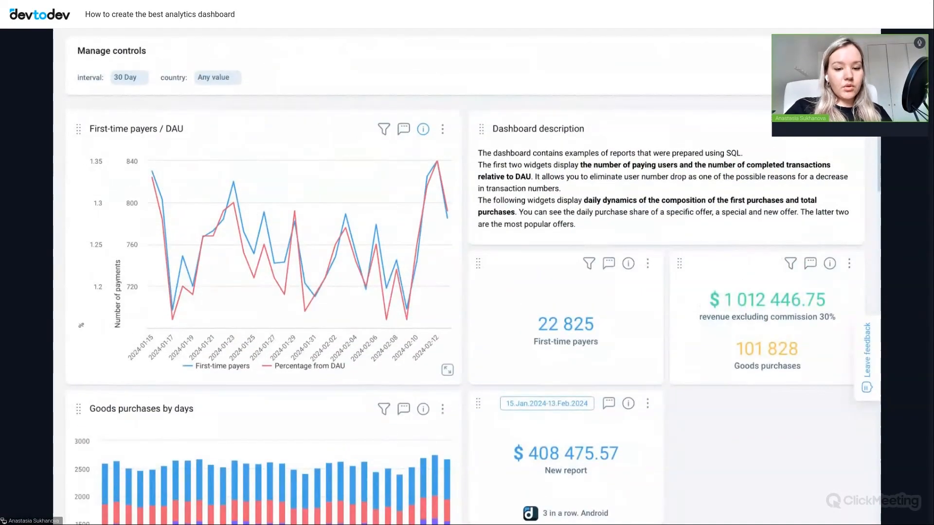
{"action": "scroll", "coordinate": [466, 277], "scroll_direction": "down", "scroll_amount": 6}
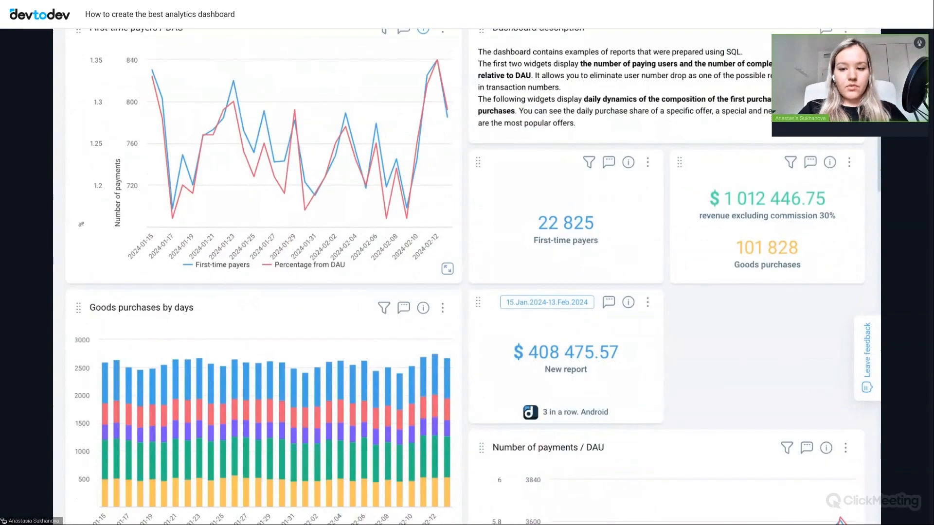
{"action": "scroll", "coordinate": [380, 296], "scroll_direction": "down", "scroll_amount": 2}
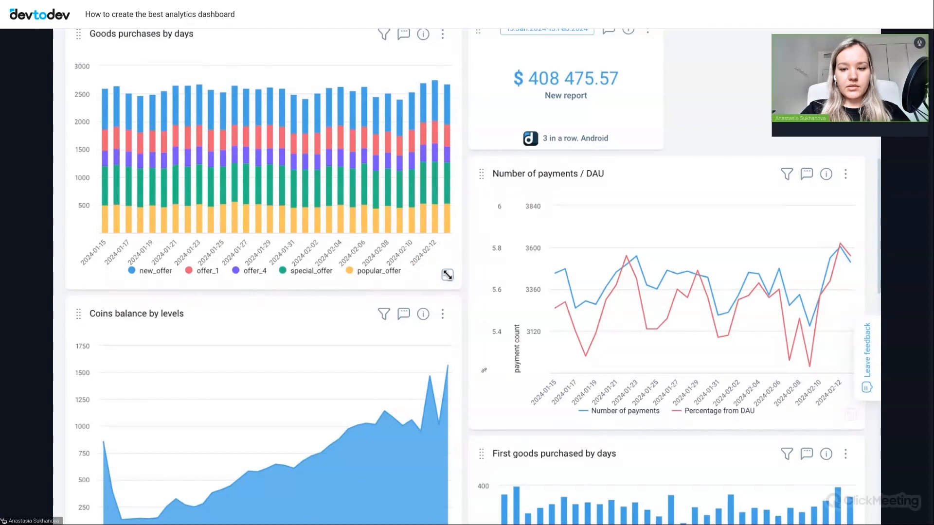
{"action": "left_click_drag", "start_coordinate": [447, 275], "coordinate": [851, 275]}
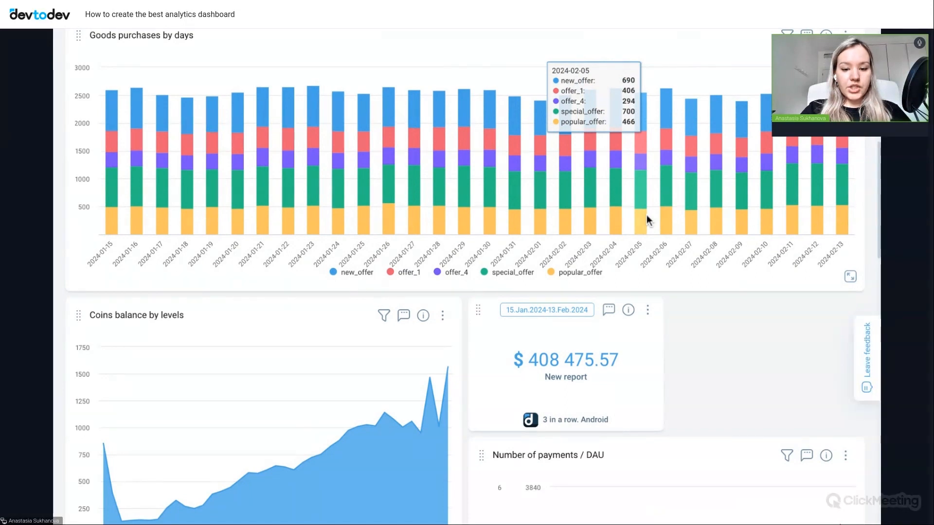
{"action": "scroll", "coordinate": [646, 215], "scroll_direction": "up", "scroll_amount": 1}
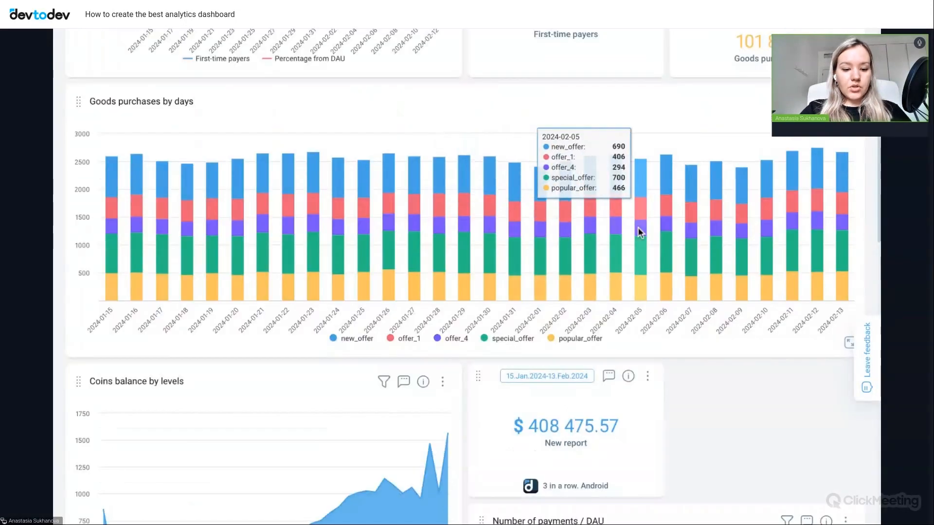
- Move the Performed daily task, watched rewarded video widget to the second column, above First goods purchased by days
{"action": "scroll", "coordinate": [638, 227], "scroll_direction": "down", "scroll_amount": 3}
{"action": "scroll", "coordinate": [638, 227], "scroll_direction": "down", "scroll_amount": 8}
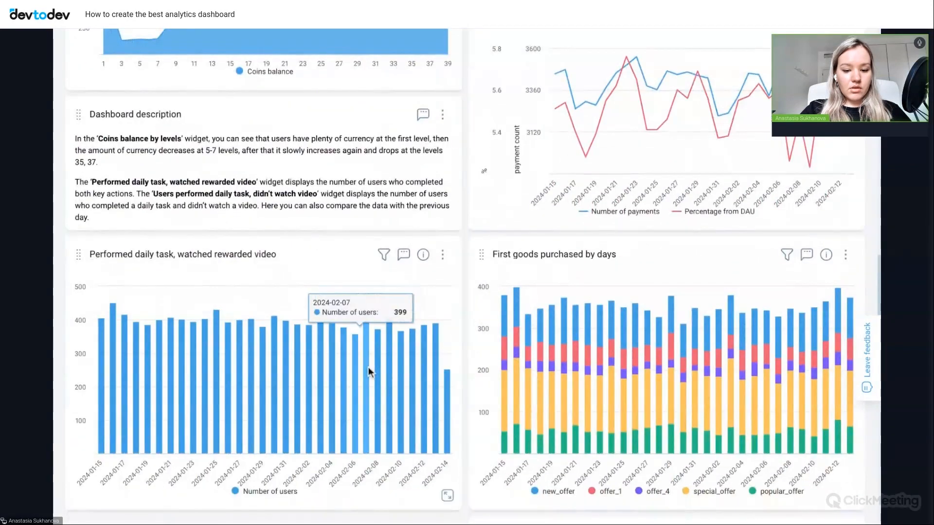
{"action": "scroll", "coordinate": [369, 367], "scroll_direction": "down", "scroll_amount": 2}
{"action": "left_click_drag", "start_coordinate": [448, 422], "coordinate": [354, 378]}
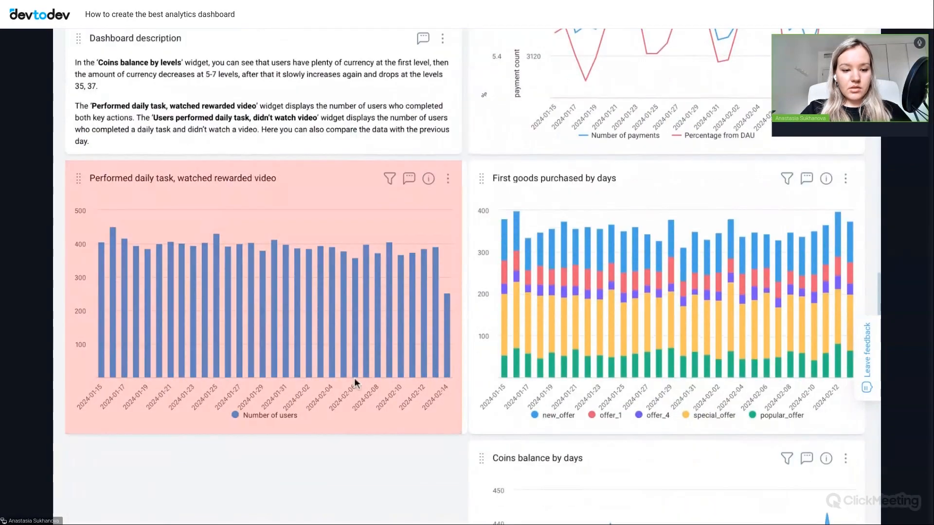
{"action": "left_click_drag", "start_coordinate": [155, 212], "coordinate": [486, 169]}
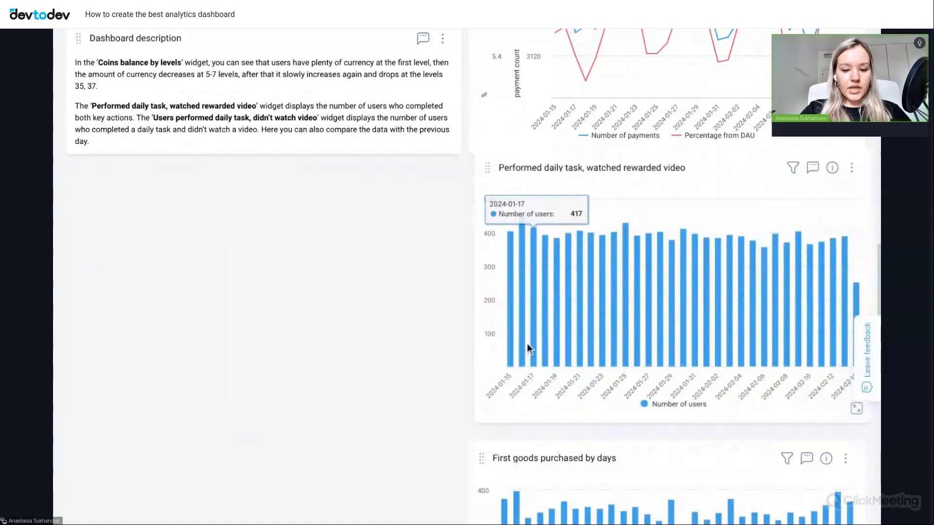
{"action": "scroll", "coordinate": [526, 343], "scroll_direction": "down", "scroll_amount": 2}
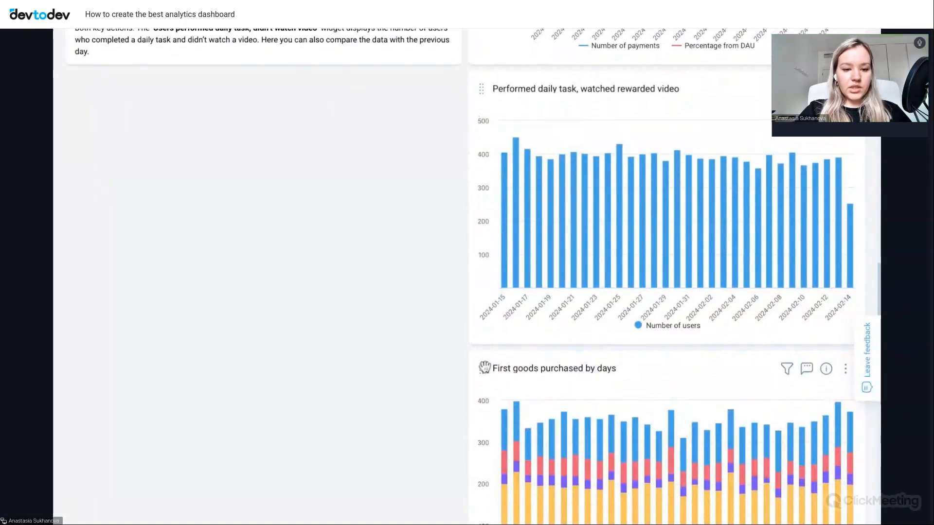
- Move the First goods purchased by days widget to the first column, directly below the Dashboard description about coins and daily tasks
{"action": "left_click_drag", "start_coordinate": [485, 367], "coordinate": [366, 320]}
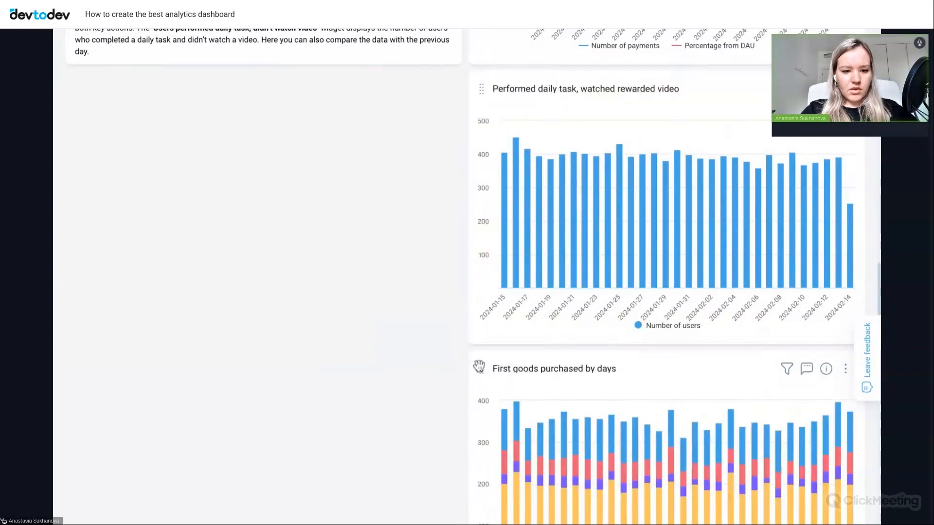
{"action": "left_click_drag", "start_coordinate": [479, 367], "coordinate": [78, 92]}
{"action": "scroll", "coordinate": [419, 406], "scroll_direction": "down", "scroll_amount": 3}
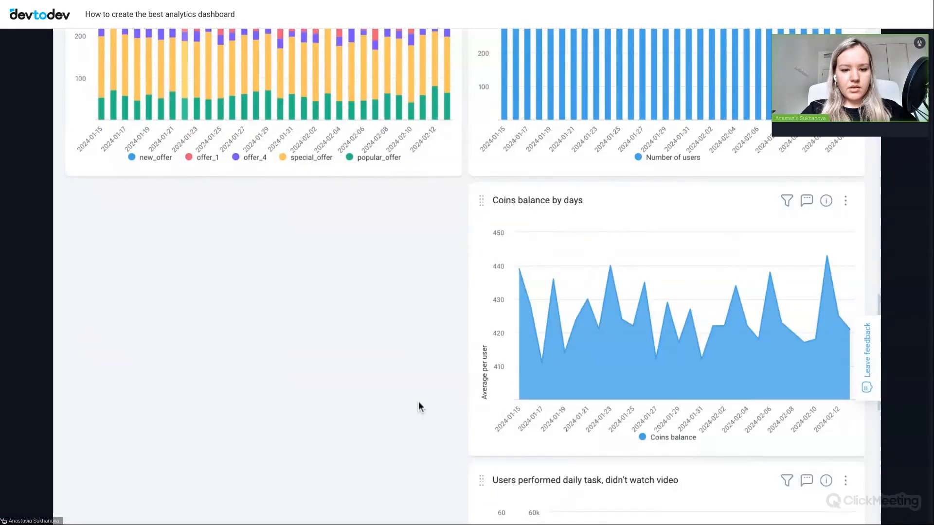
- Move the Users performed daily task, didn't watch video widget into the empty space below First goods purchased by days
{"action": "scroll", "coordinate": [420, 406], "scroll_direction": "up", "scroll_amount": 10}
{"action": "scroll", "coordinate": [419, 406], "scroll_direction": "down", "scroll_amount": 14}
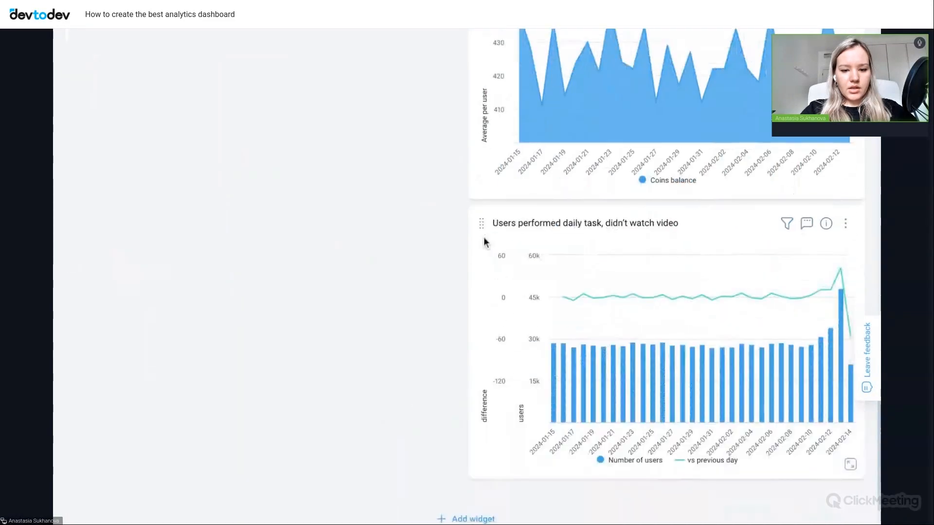
{"action": "left_click_drag", "start_coordinate": [480, 224], "coordinate": [118, 160]}
{"action": "scroll", "coordinate": [617, 294], "scroll_direction": "up", "scroll_amount": 10}
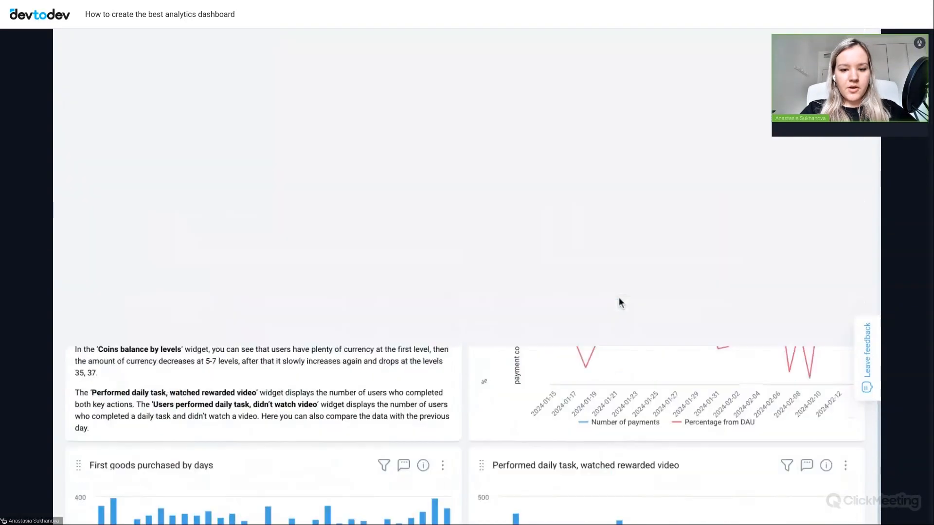
- Try to make the Dashboard description widget above First goods purchased by days slightly taller
{"action": "scroll", "coordinate": [618, 303], "scroll_direction": "down", "scroll_amount": 4}
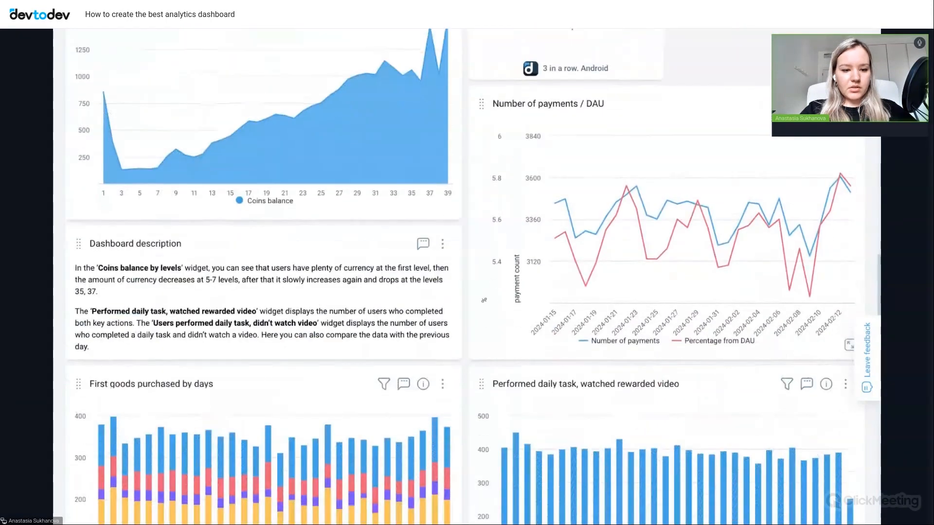
{"action": "scroll", "coordinate": [849, 344], "scroll_direction": "down", "scroll_amount": 2}
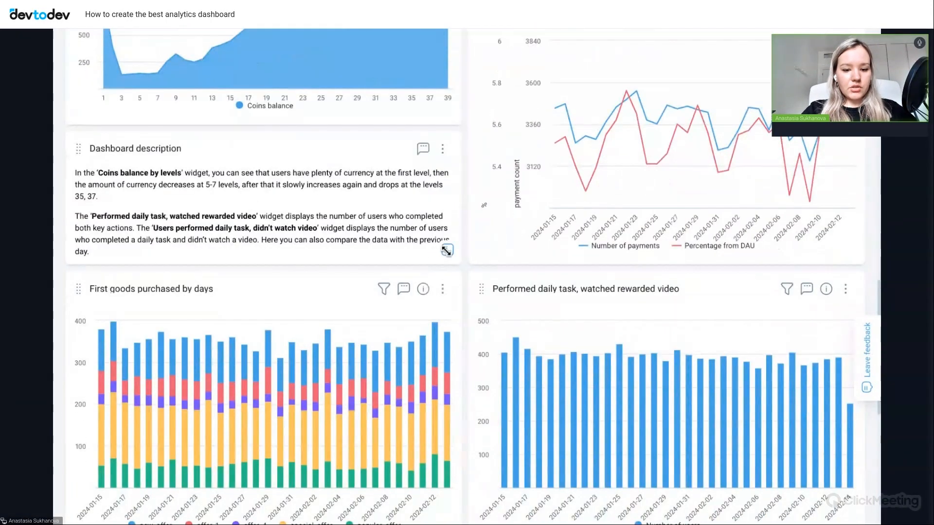
{"action": "mouse_move", "coordinate": [447, 250]}
{"action": "left_mouse_down"}
{"action": "mouse_move", "coordinate": [502, 271]}
{"action": "mouse_move", "coordinate": [503, 317]}
{"action": "mouse_move", "coordinate": [450, 411]}
{"action": "mouse_move", "coordinate": [447, 267]}
{"action": "left_mouse_up"}
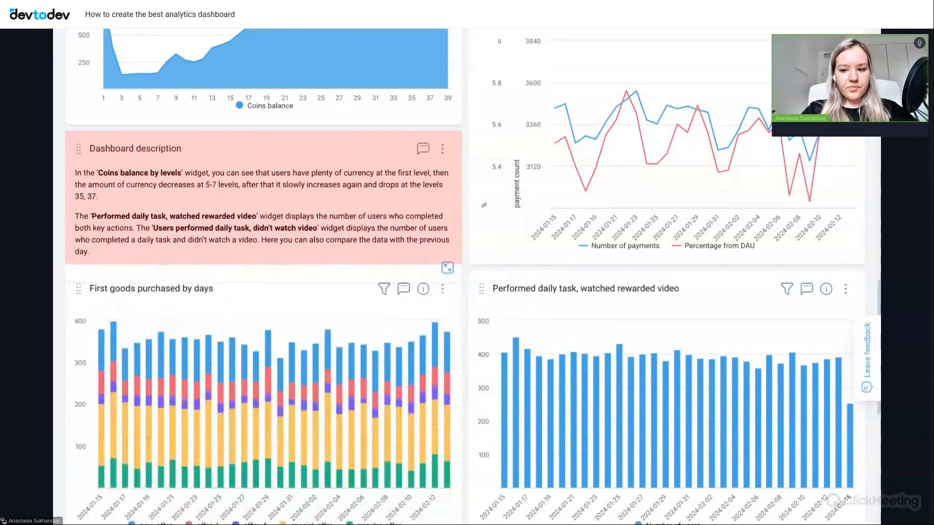
- Review the rearranged widgets and the actions available for the First-time payers / DAU widget
{"action": "scroll", "coordinate": [456, 347], "scroll_direction": "up", "scroll_amount": 2}
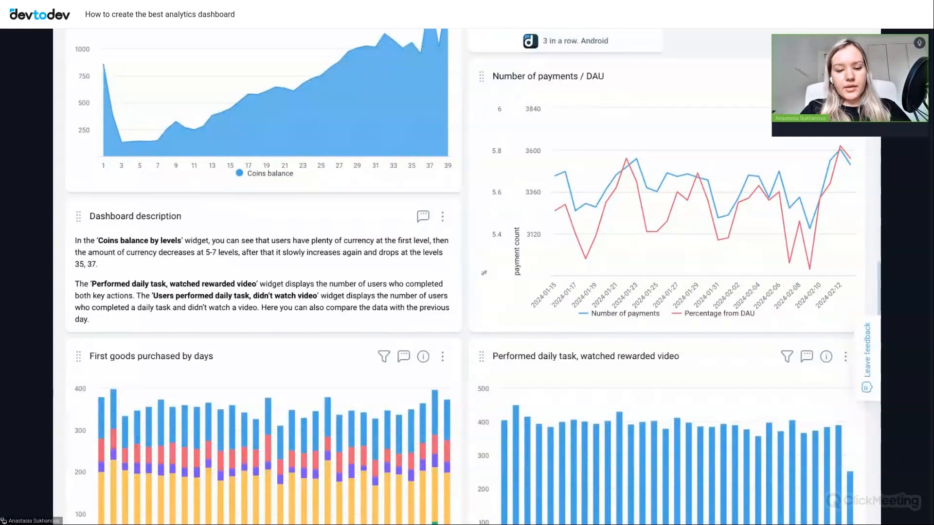
{"action": "scroll", "coordinate": [650, 243], "scroll_direction": "up", "scroll_amount": 3}
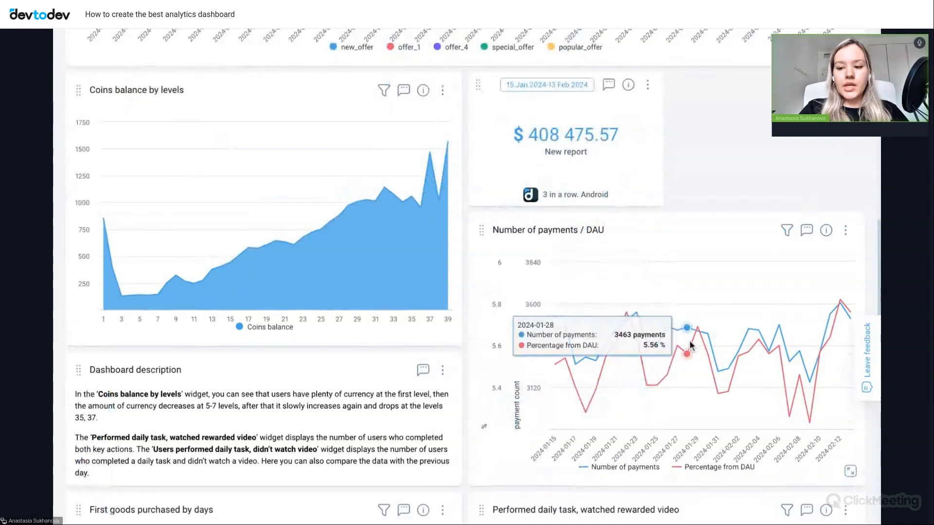
{"action": "scroll", "coordinate": [691, 345], "scroll_direction": "up", "scroll_amount": 10}
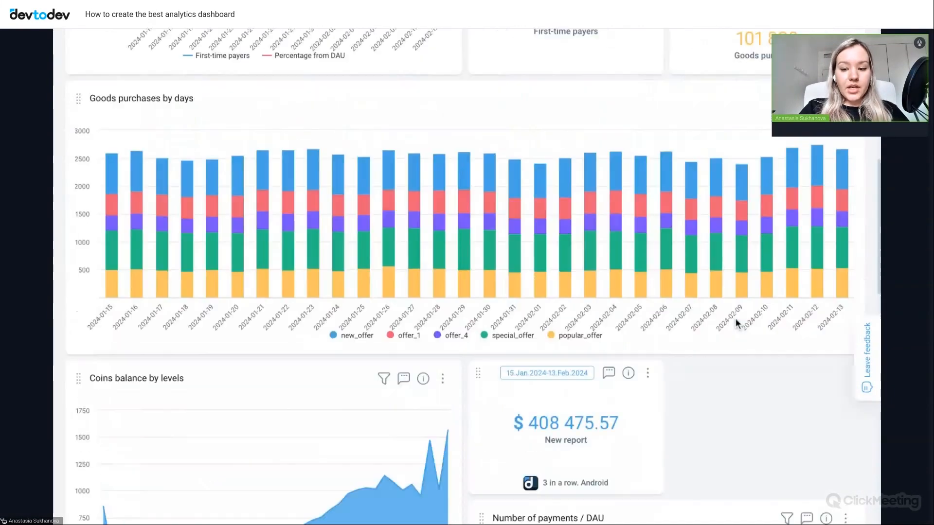
{"action": "scroll", "coordinate": [764, 293], "scroll_direction": "up", "scroll_amount": 1}
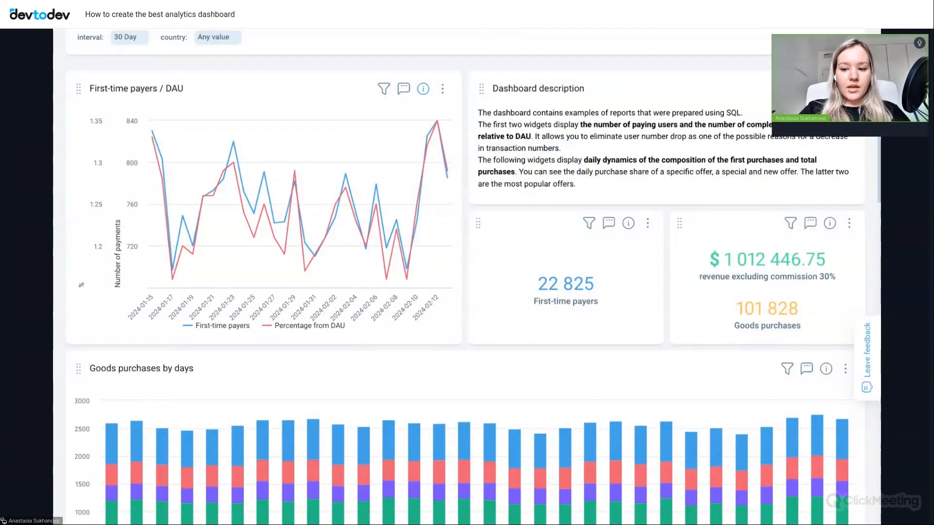
{"action": "left_click", "coordinate": [442, 90]}
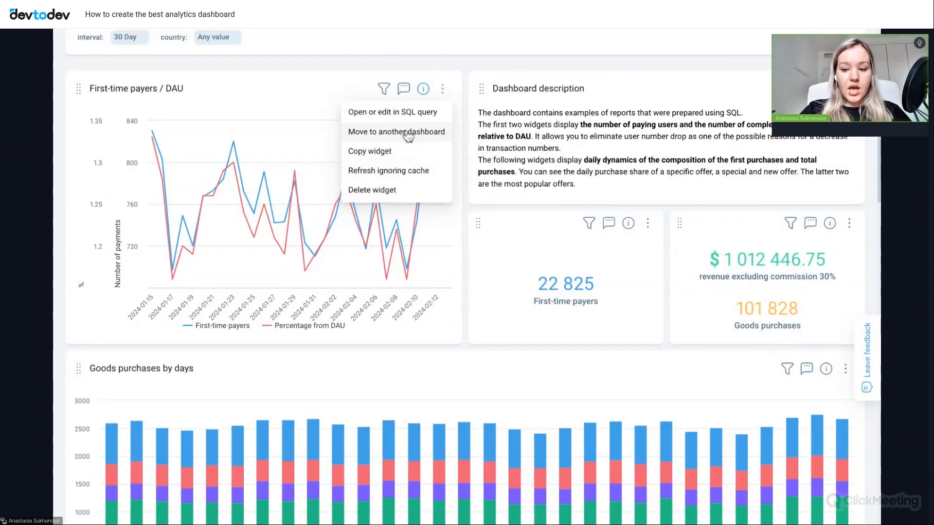
{"action": "left_click", "coordinate": [322, 94]}
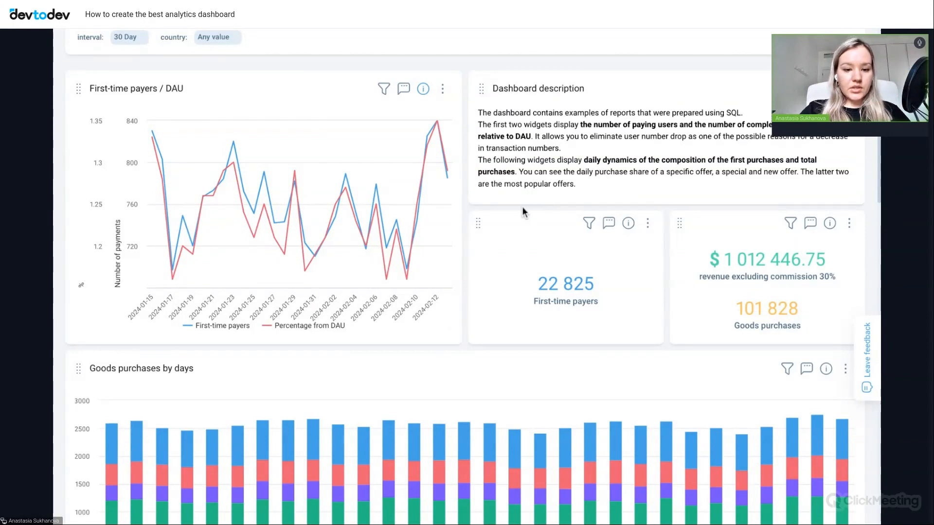
- Open the First-time payers / DAU widget's description for editing and save it as "description here"
{"action": "left_click", "coordinate": [423, 89]}
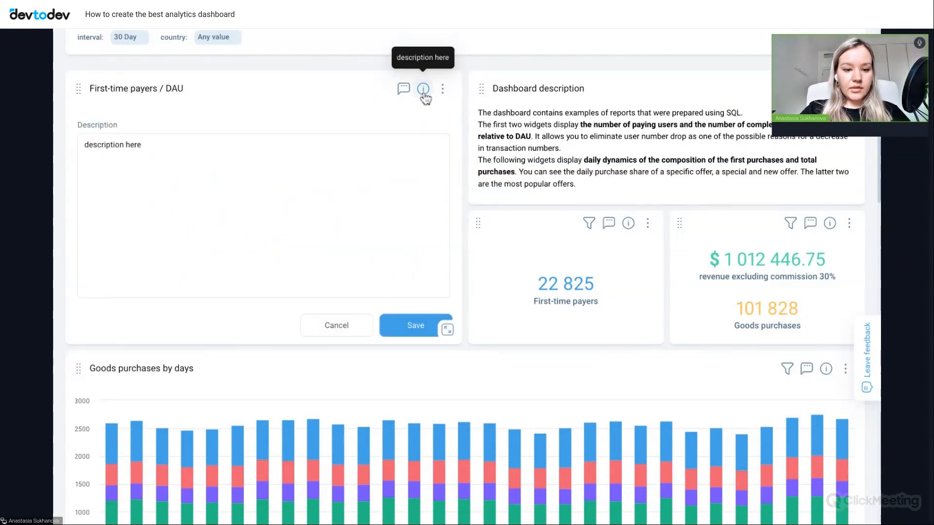
{"action": "left_click", "coordinate": [188, 165]}
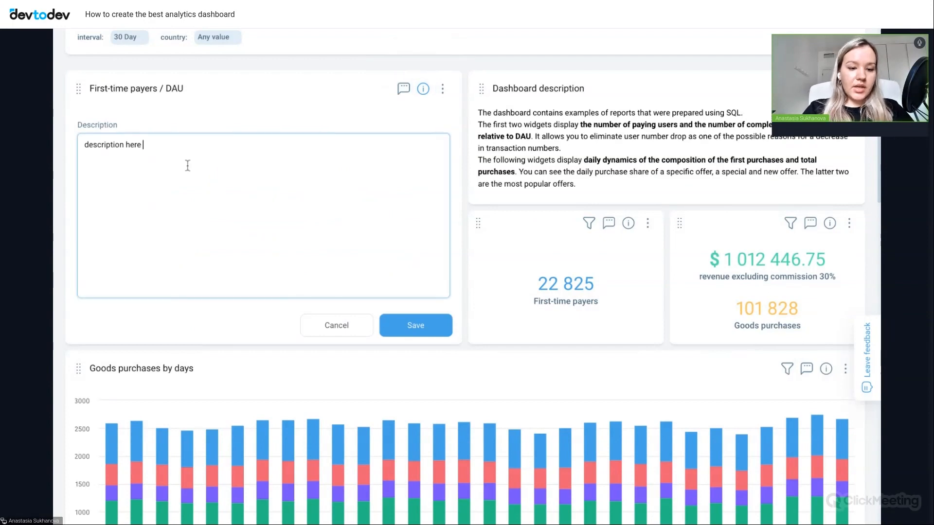
{"action": "left_click", "coordinate": [416, 331]}
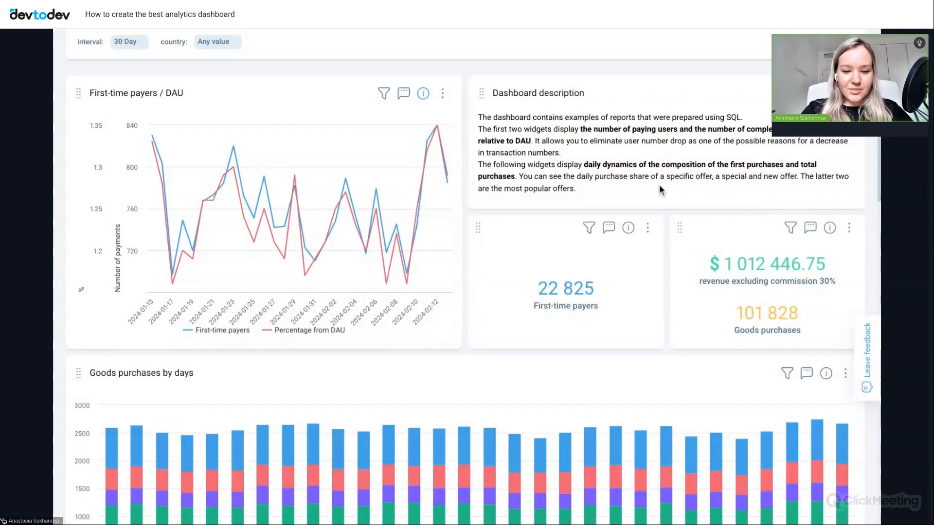
{"action": "scroll", "coordinate": [659, 185], "scroll_direction": "down", "scroll_amount": 10}
{"action": "scroll", "coordinate": [658, 184], "scroll_direction": "down", "scroll_amount": 12}
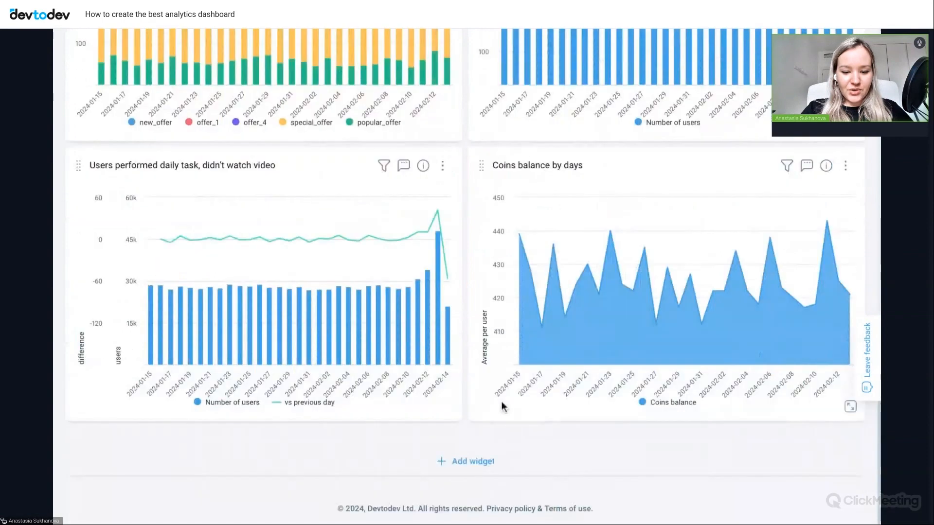
{"action": "left_click", "coordinate": [456, 467]}
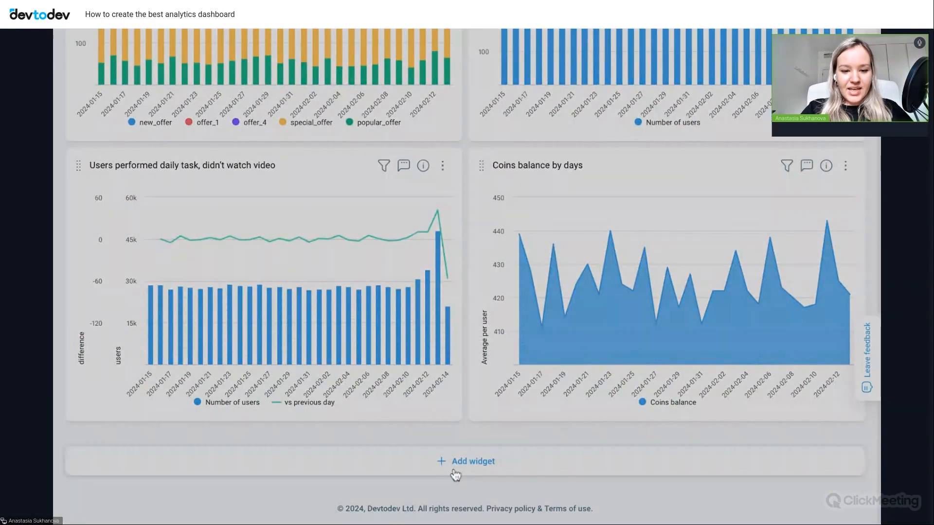
{"action": "left_click", "coordinate": [504, 172]}
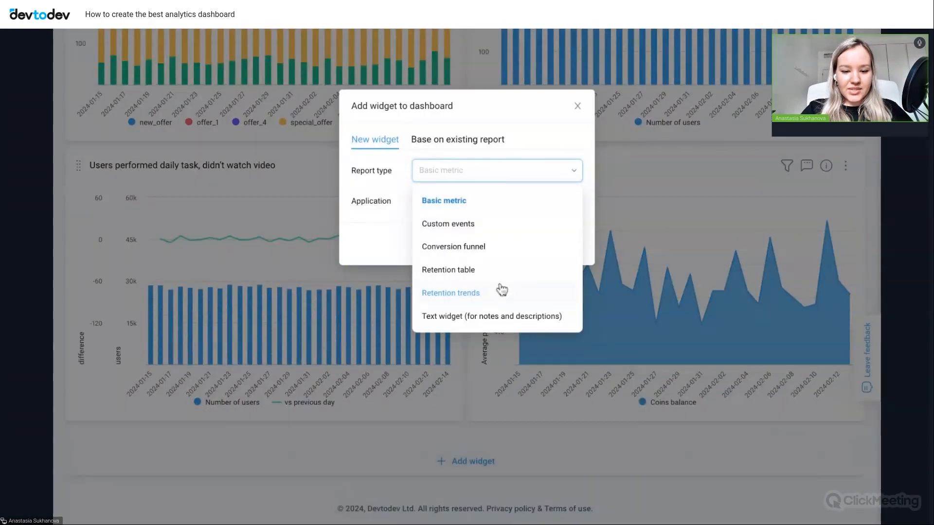
{"action": "left_click", "coordinate": [444, 318]}
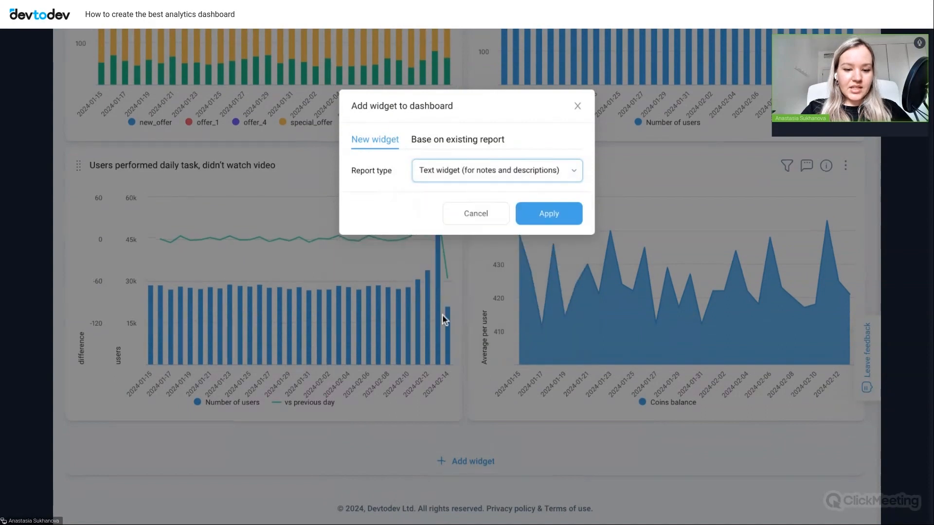
{"action": "left_click", "coordinate": [577, 107]}
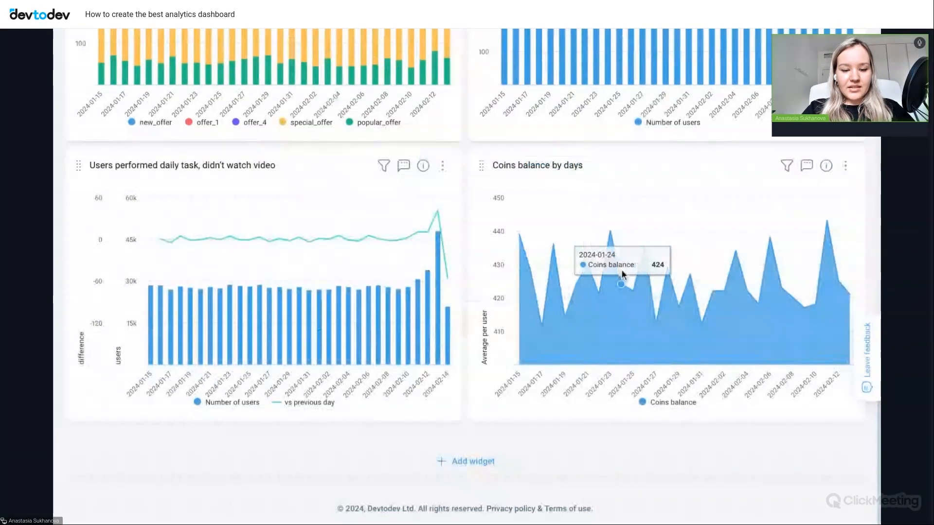
- Show the export and sharing options for the Dashboard (sql examples) copy dashboard
{"action": "scroll", "coordinate": [723, 214], "scroll_direction": "up", "scroll_amount": 20}
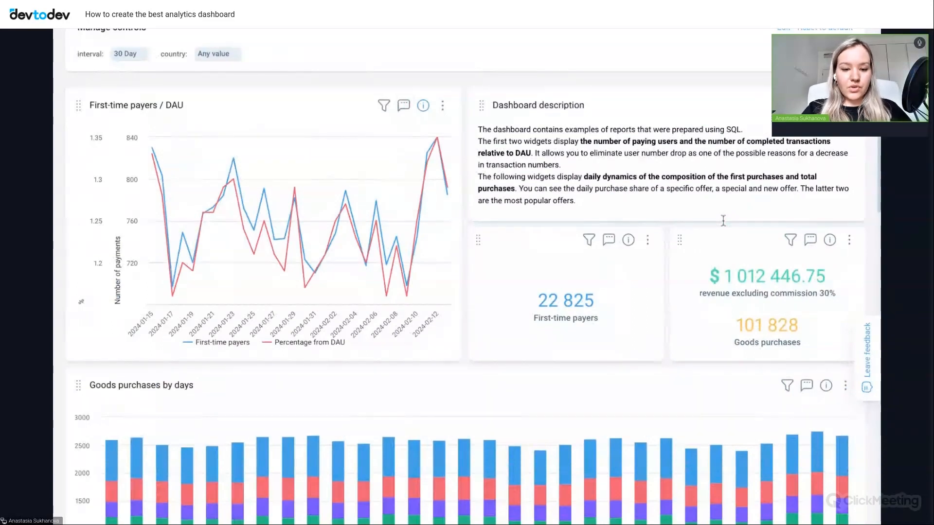
{"action": "scroll", "coordinate": [723, 220], "scroll_direction": "up", "scroll_amount": 3}
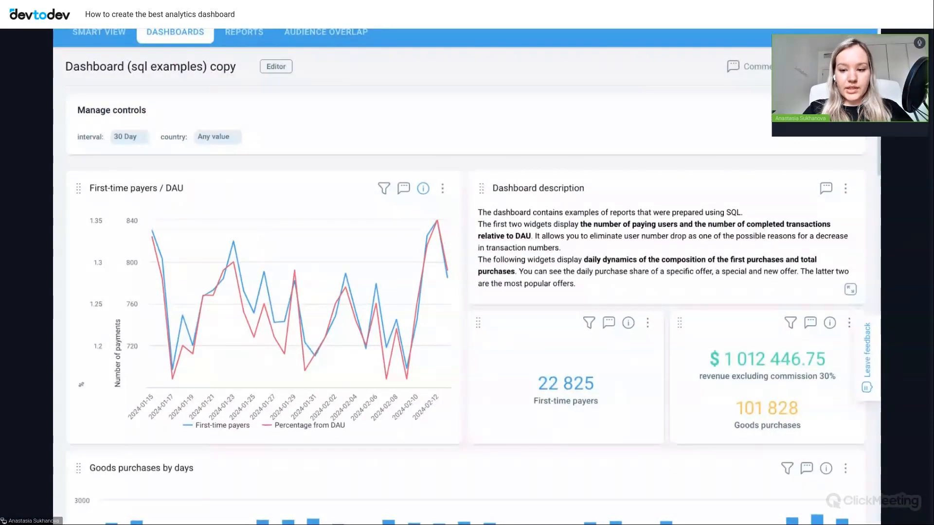
{"action": "left_click", "coordinate": [851, 66]}
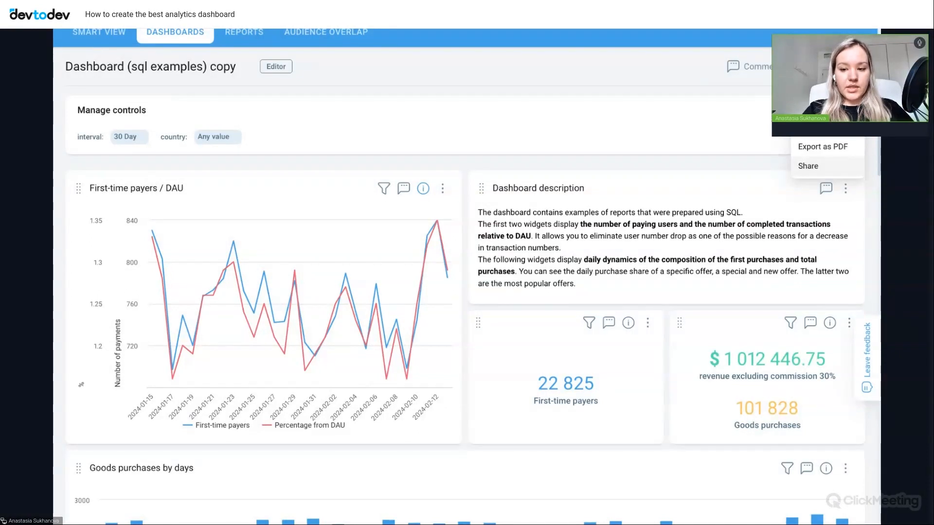
{"action": "left_click", "coordinate": [807, 166]}
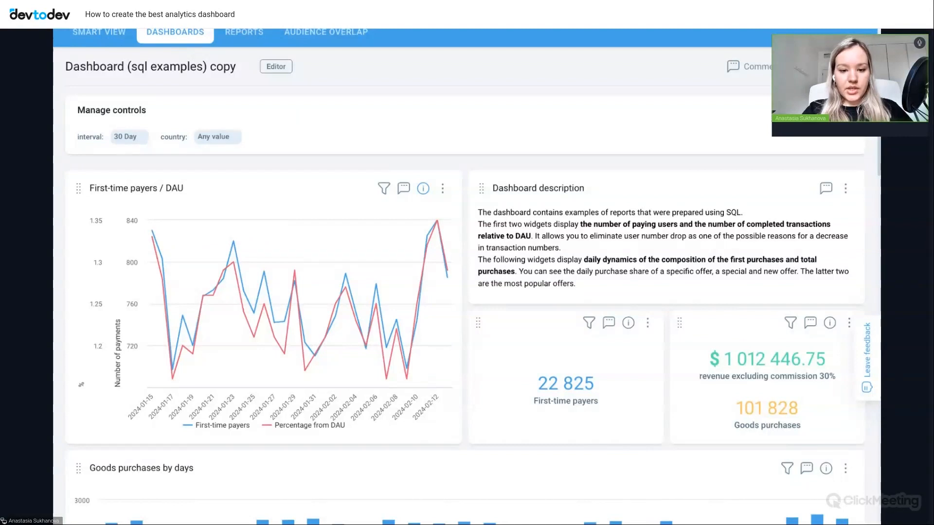
- Post a comment on the First-time payers / DAU widget that mentions a colleague and says "check it please"
{"action": "left_click", "coordinate": [403, 190]}
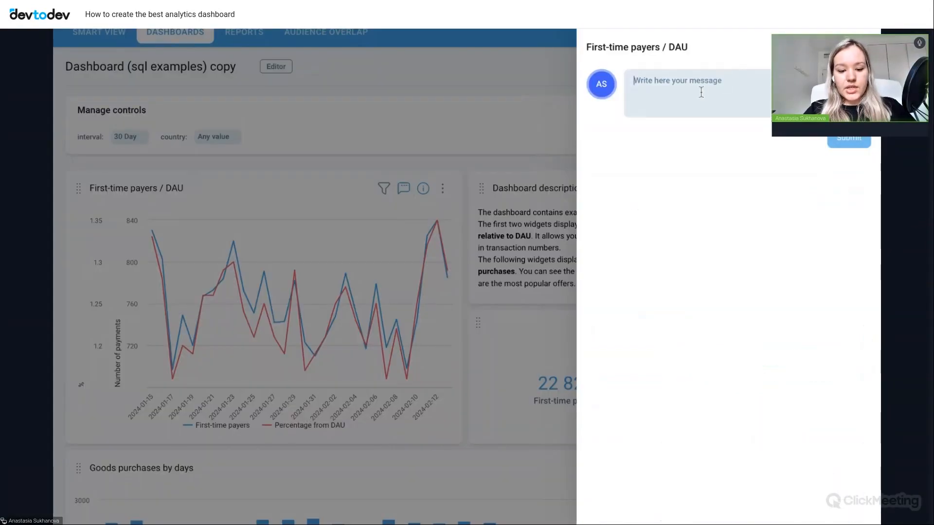
{"action": "left_click", "coordinate": [701, 91]}
{"action": "type", "text": "@na"}
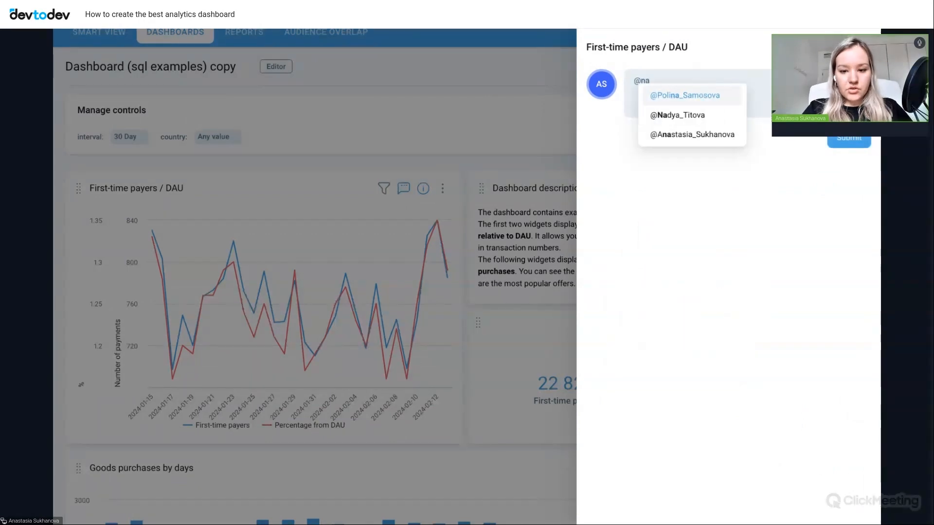
{"action": "left_click", "coordinate": [658, 116]}
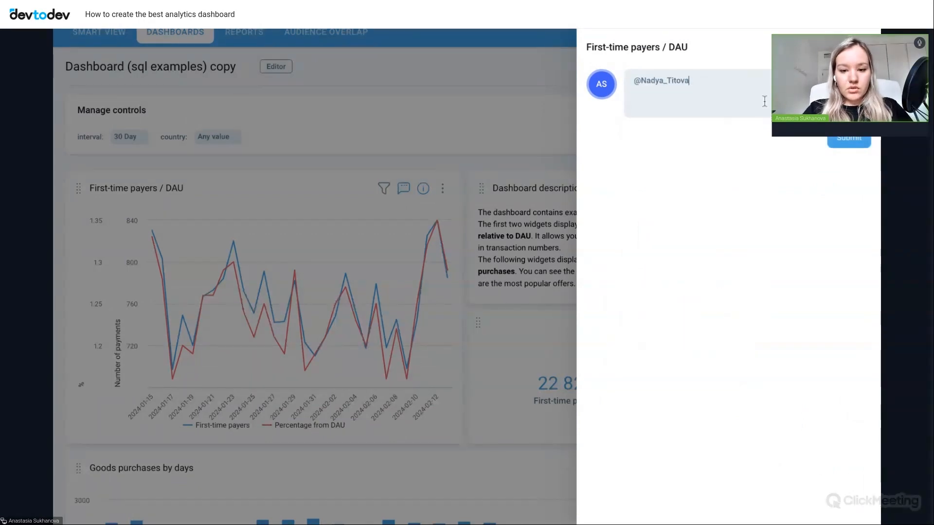
{"action": "type", "text": "check"}
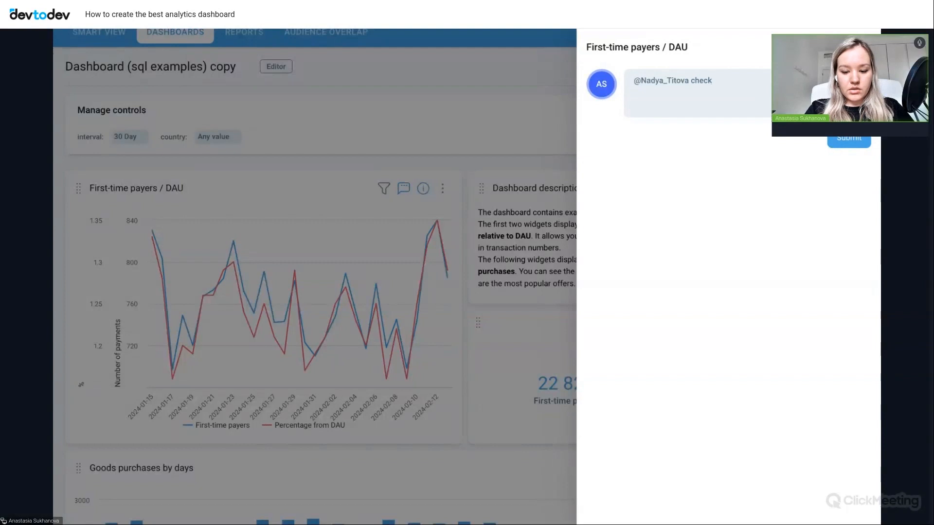
{"action": "type", "text": " it please"}
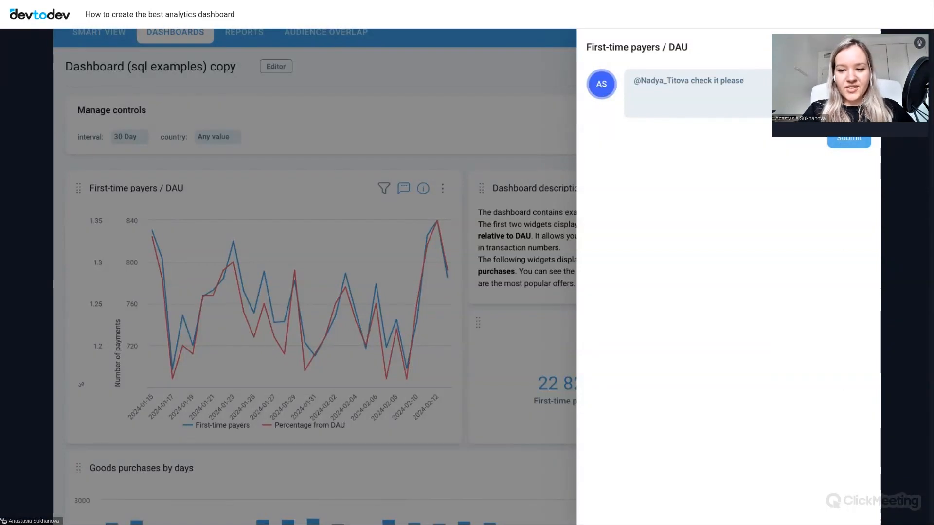
{"action": "left_click", "coordinate": [848, 139]}
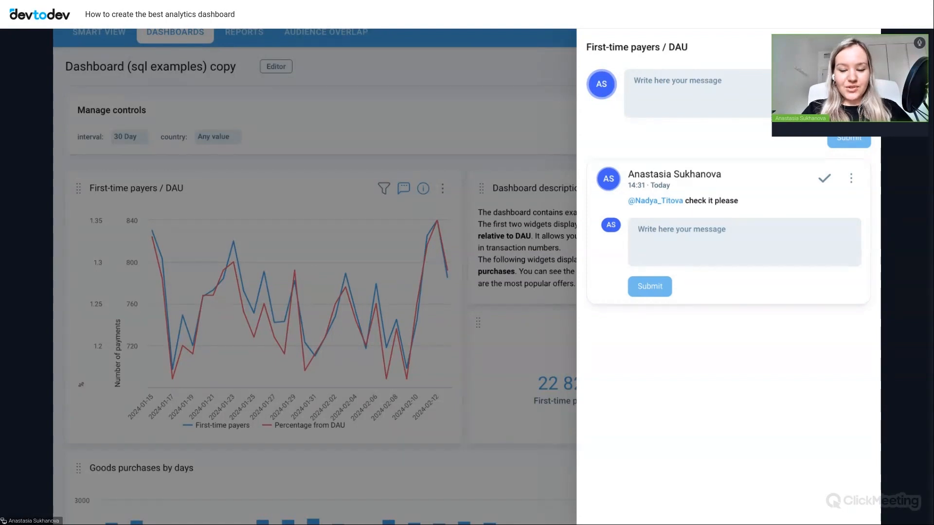
{"action": "key", "text": "Escape"}
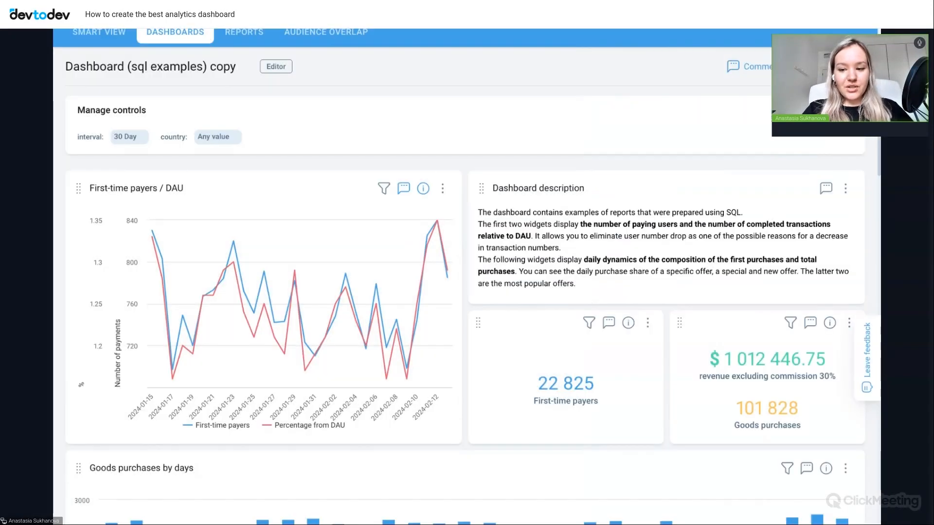
- Review the dashboard's general comments and the actions available for the First-time payers / DAU widget
{"action": "left_click", "coordinate": [759, 68]}
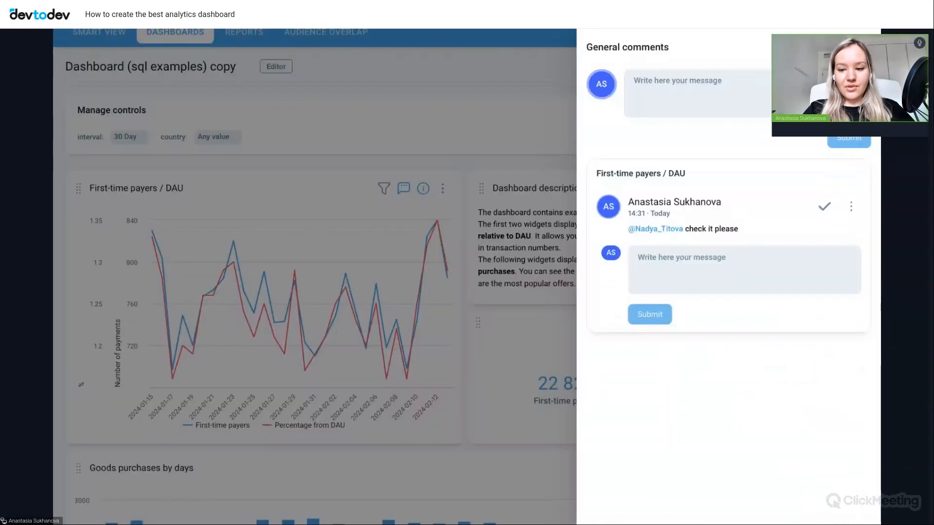
{"action": "key", "text": "Escape"}
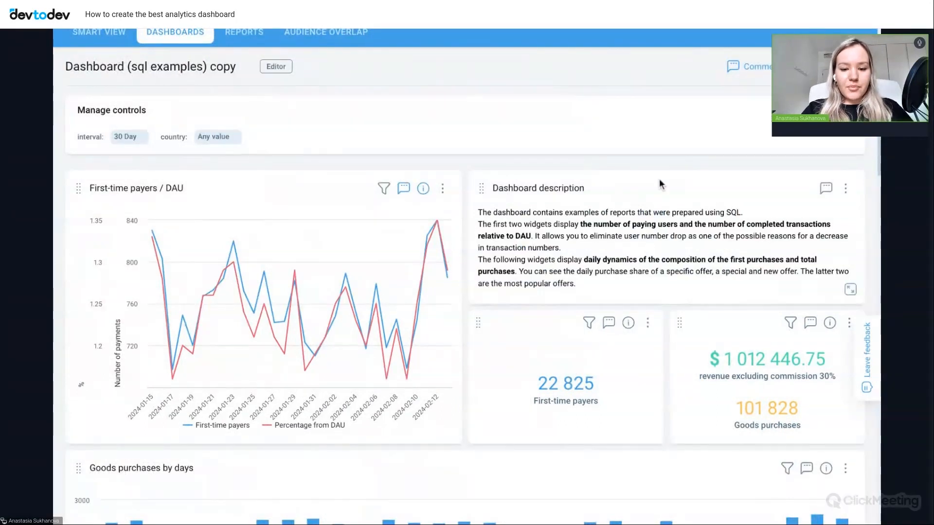
{"action": "left_click", "coordinate": [442, 189]}
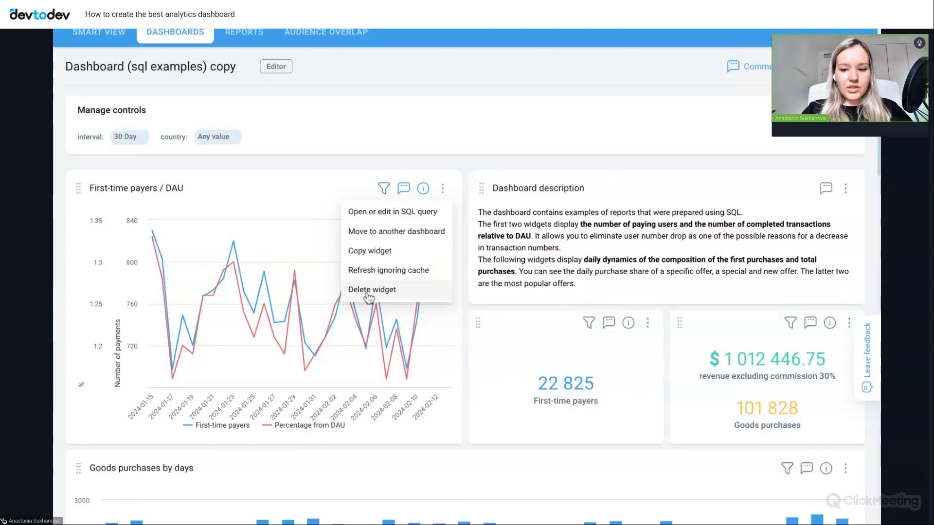
{"action": "left_click", "coordinate": [648, 86]}
{"action": "left_click", "coordinate": [856, 67]}
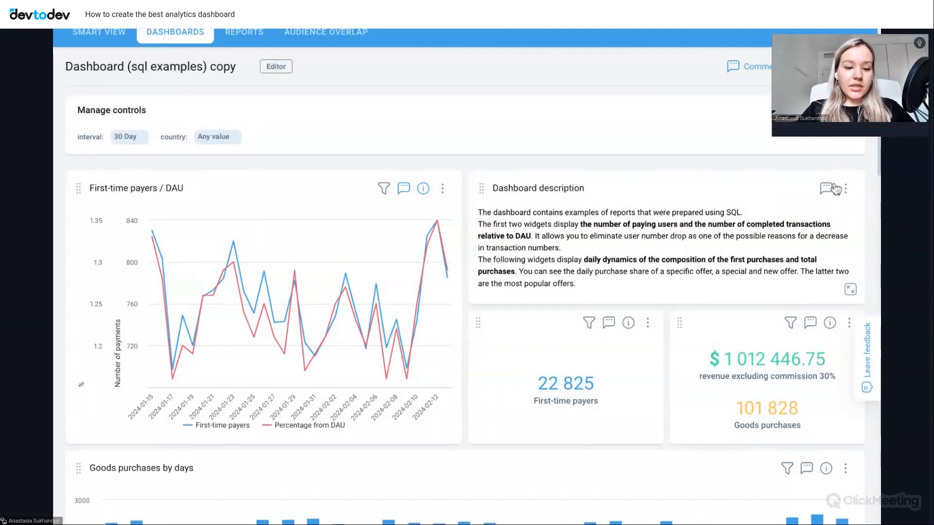
- Examine the dashboard's widgets, including Goods purchases by days, Coins balance by levels, New report and Number of payments / DAU
{"action": "scroll", "coordinate": [364, 113], "scroll_direction": "up", "scroll_amount": 1}
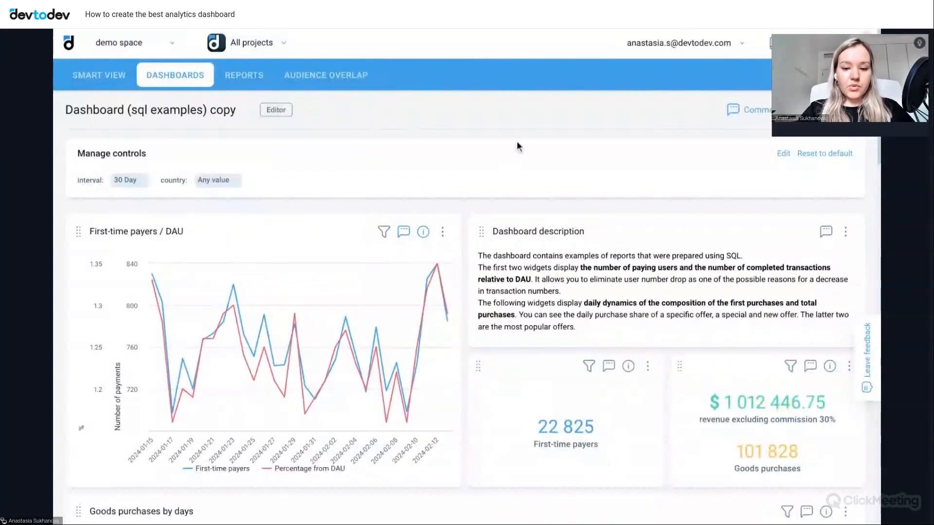
{"action": "scroll", "coordinate": [517, 142], "scroll_direction": "down", "scroll_amount": 1}
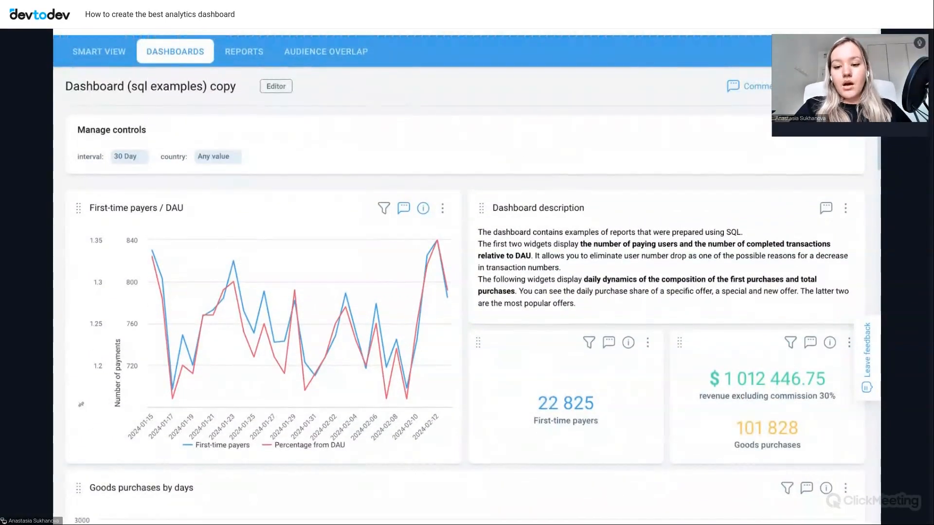
{"action": "mouse_move", "coordinate": [854, 86]}
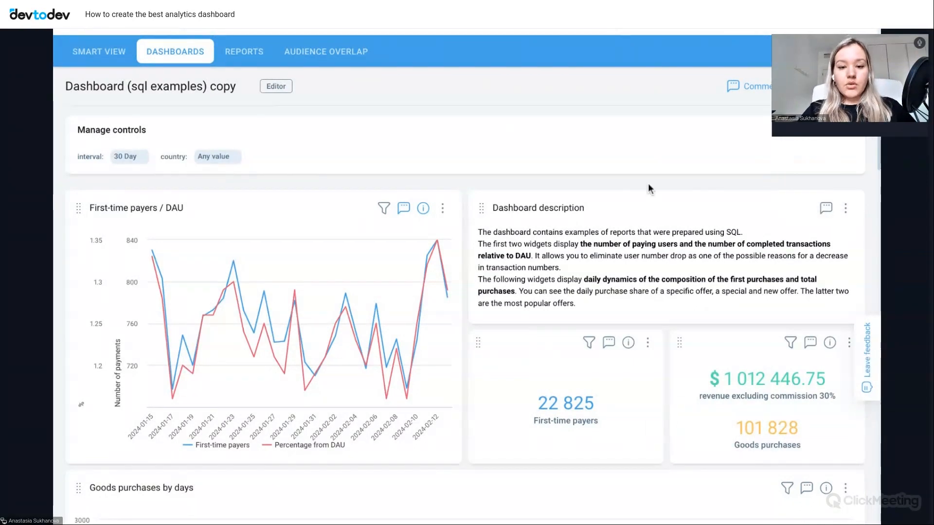
{"action": "scroll", "coordinate": [649, 189], "scroll_direction": "down", "scroll_amount": 2}
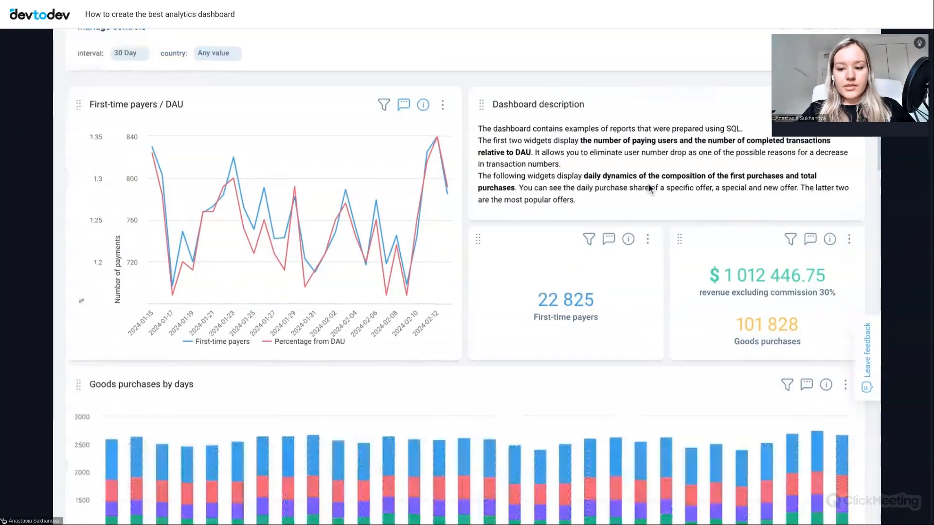
{"action": "scroll", "coordinate": [649, 188], "scroll_direction": "down", "scroll_amount": 4}
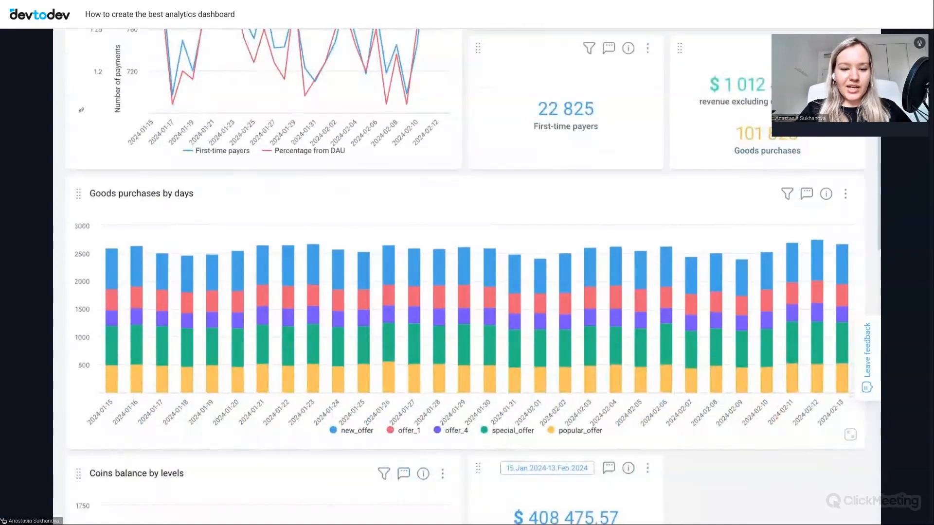
{"action": "mouse_move", "coordinate": [811, 295]}
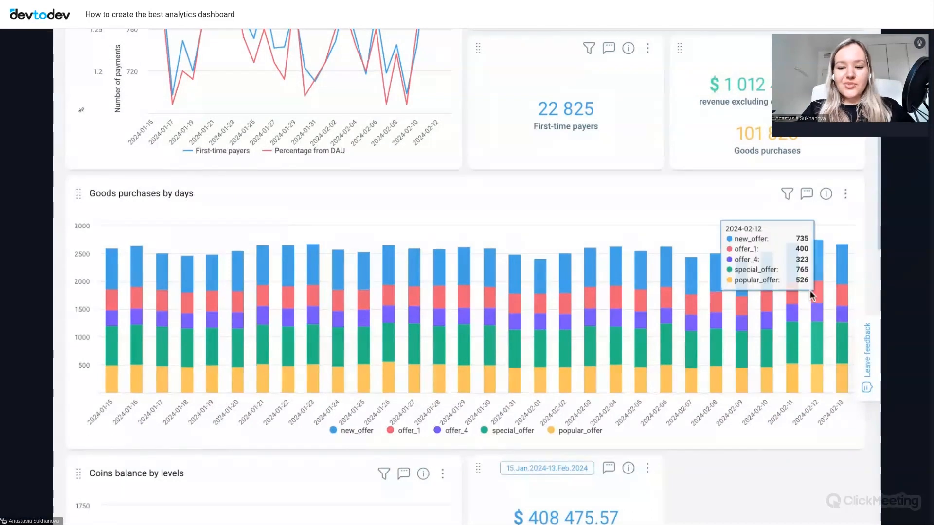
{"action": "scroll", "coordinate": [811, 295], "scroll_direction": "up", "scroll_amount": 2}
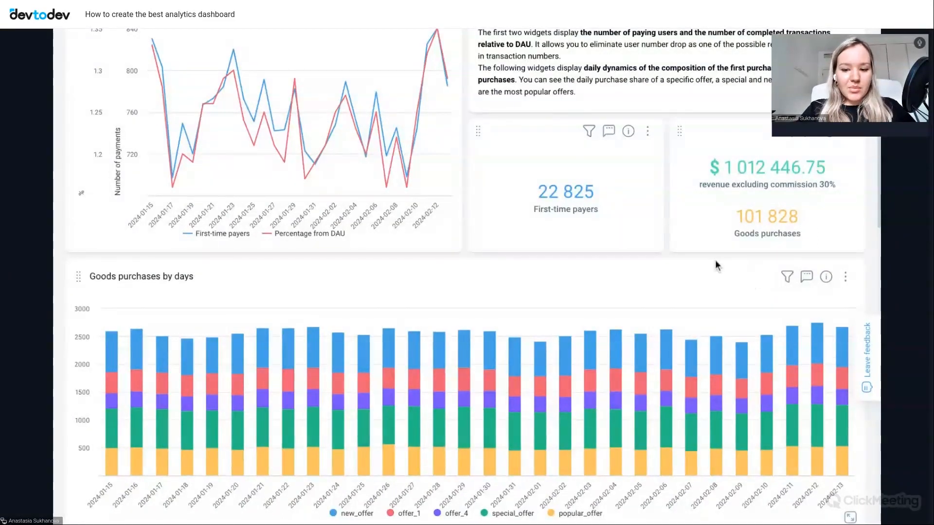
{"action": "scroll", "coordinate": [715, 262], "scroll_direction": "down", "scroll_amount": 2}
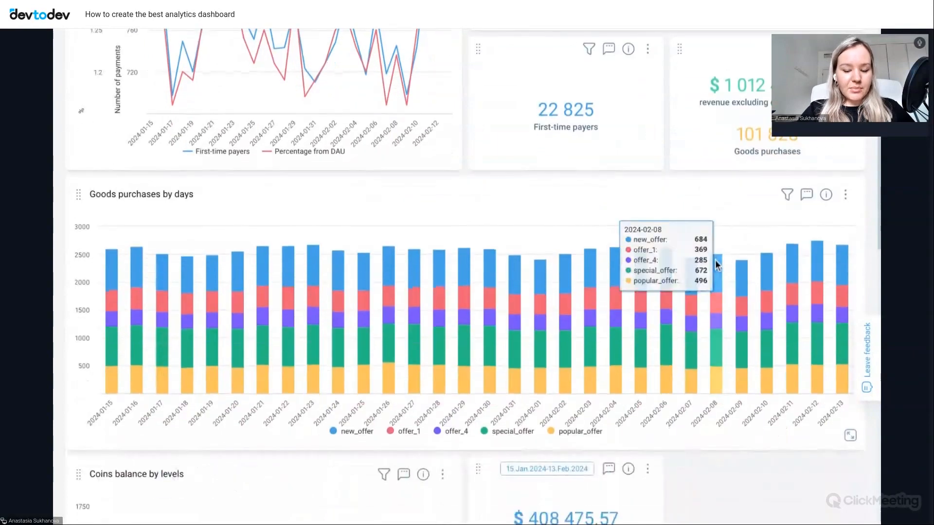
{"action": "scroll", "coordinate": [715, 262], "scroll_direction": "down", "scroll_amount": 4}
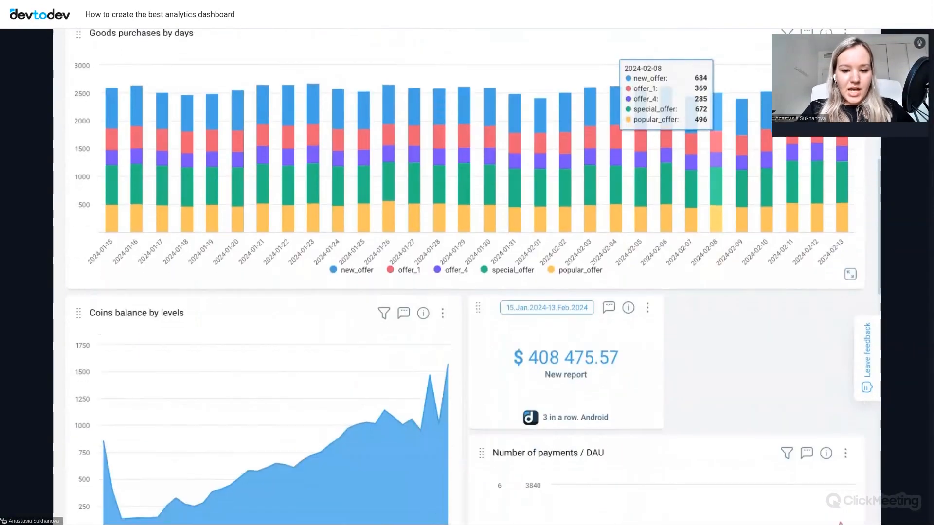
{"action": "scroll", "coordinate": [714, 263], "scroll_direction": "down", "scroll_amount": 3}
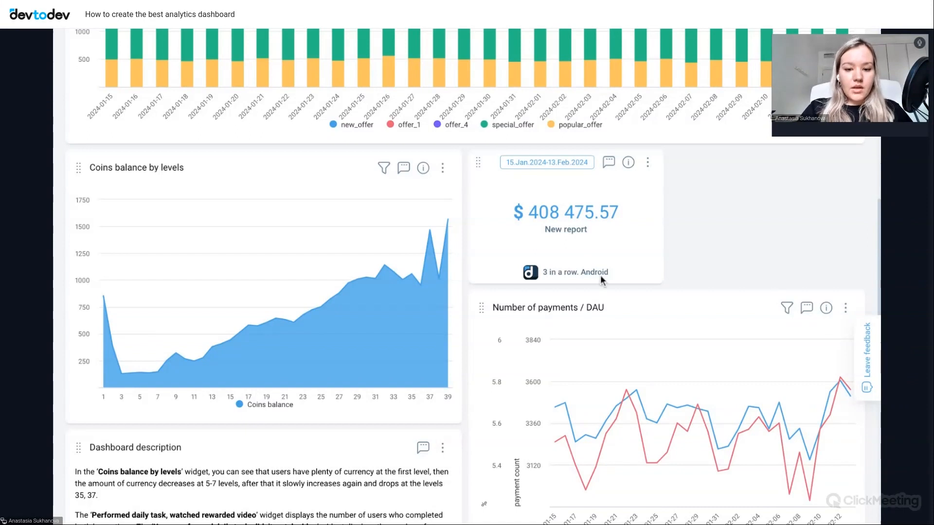
{"action": "scroll", "coordinate": [601, 277], "scroll_direction": "down", "scroll_amount": 7}
{"action": "scroll", "coordinate": [601, 277], "scroll_direction": "up", "scroll_amount": 5}
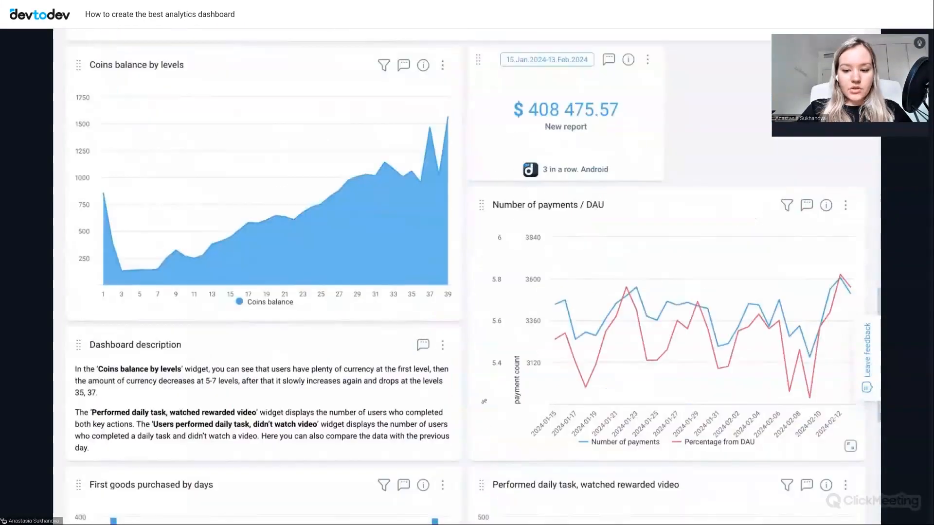
{"action": "scroll", "coordinate": [467, 276], "scroll_direction": "up", "scroll_amount": 1}
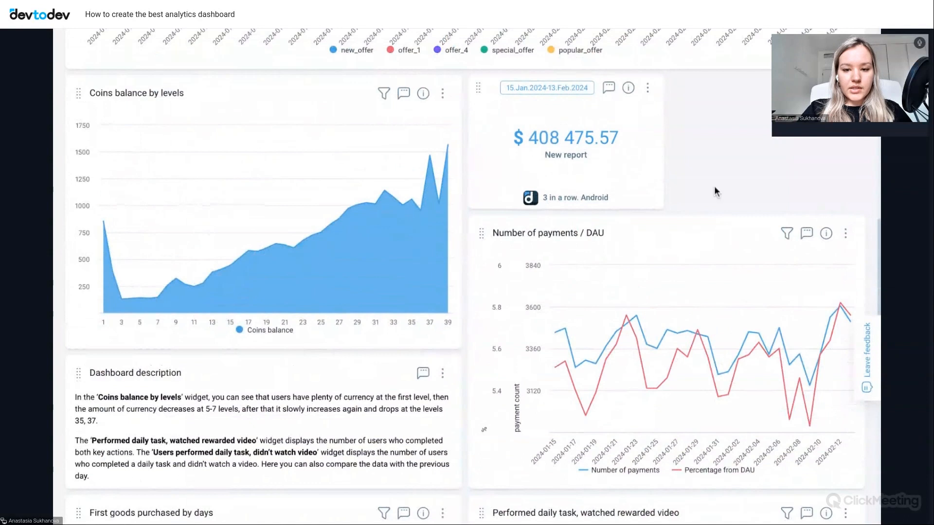
{"action": "scroll", "coordinate": [715, 191], "scroll_direction": "up", "scroll_amount": 3}
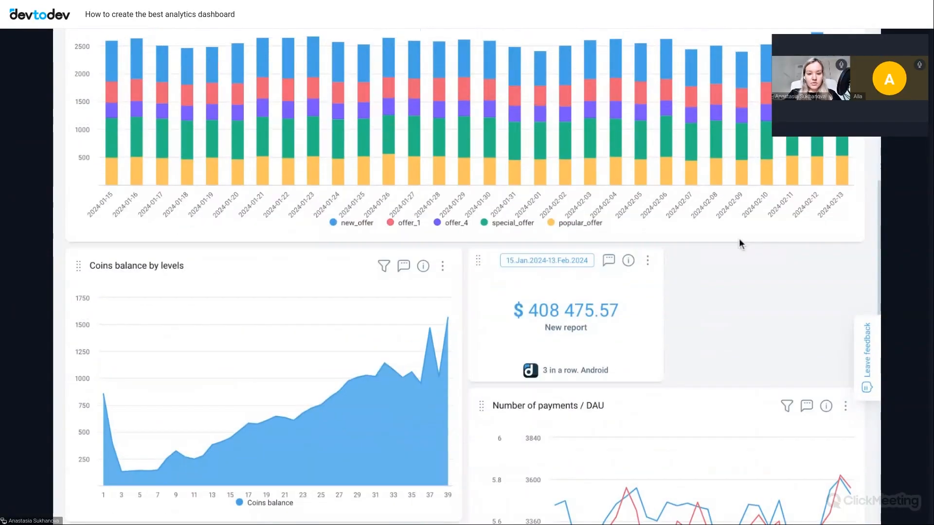
{"action": "scroll", "coordinate": [739, 239], "scroll_direction": "up", "scroll_amount": 1}
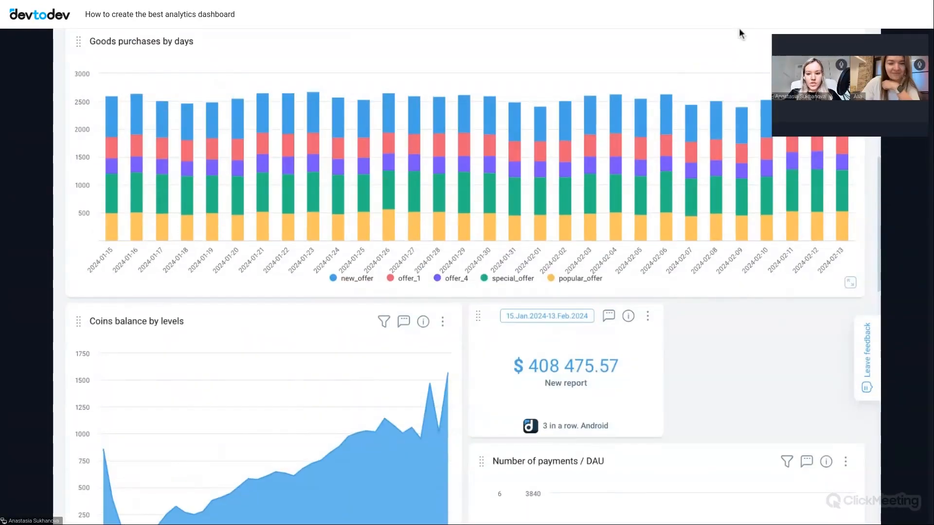
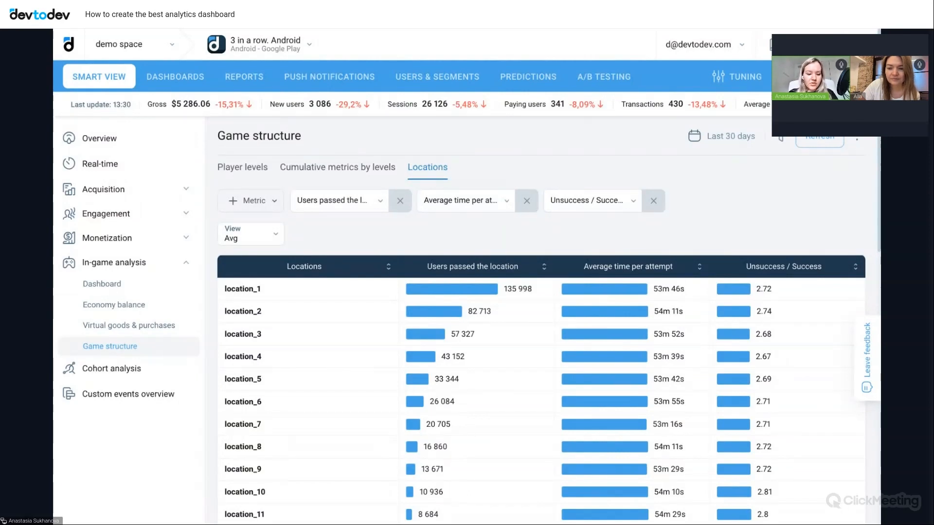
- Examine the Locations report in Game structure, covering users passed, average time per attempt and the Unsuccess / Success ratio for each location
{"action": "scroll", "coordinate": [709, 209], "scroll_direction": "down", "scroll_amount": 2}
{"action": "scroll", "coordinate": [709, 206], "scroll_direction": "up", "scroll_amount": 1}
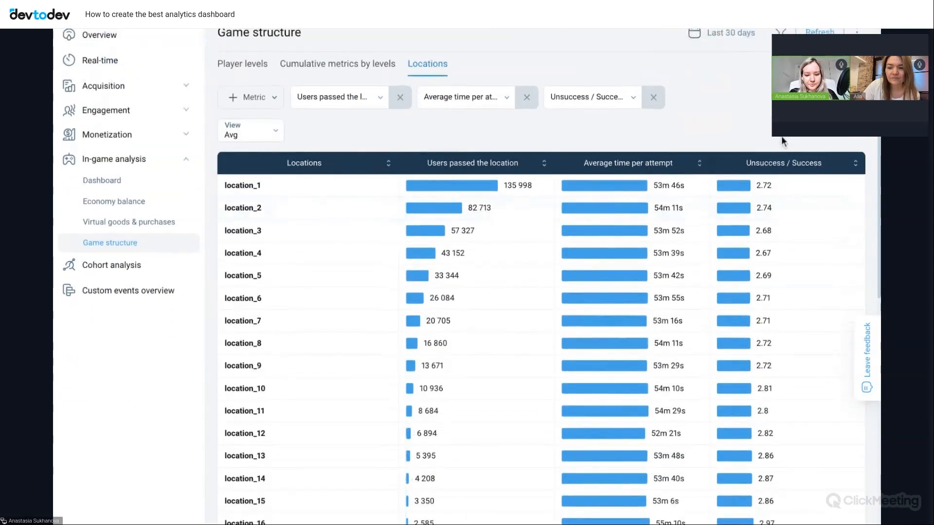
{"action": "scroll", "coordinate": [782, 141], "scroll_direction": "up", "scroll_amount": 1}
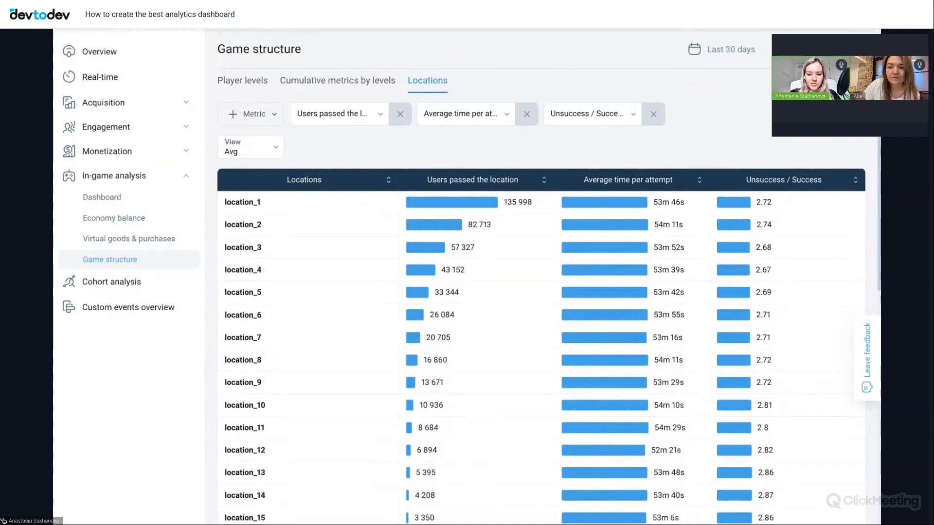
{"action": "scroll", "coordinate": [751, 136], "scroll_direction": "down", "scroll_amount": 3}
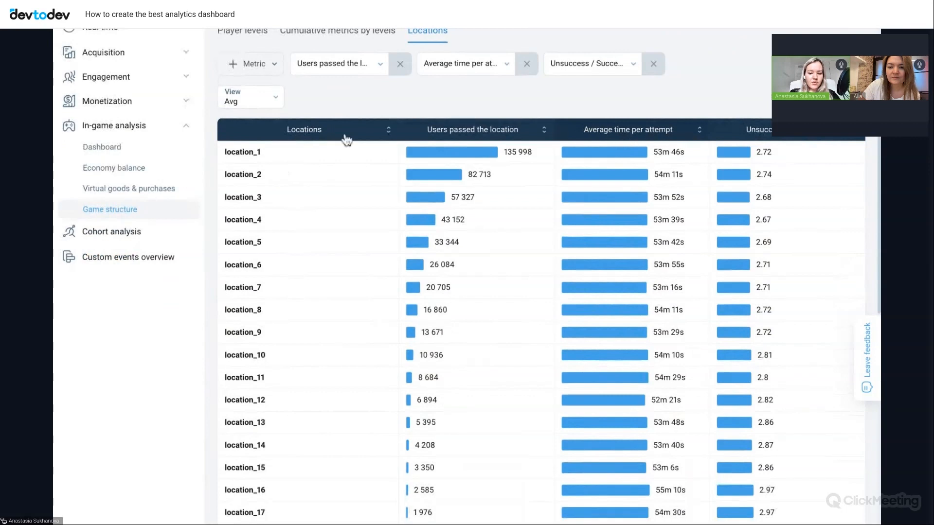
{"action": "scroll", "coordinate": [311, 407], "scroll_direction": "down", "scroll_amount": 3}
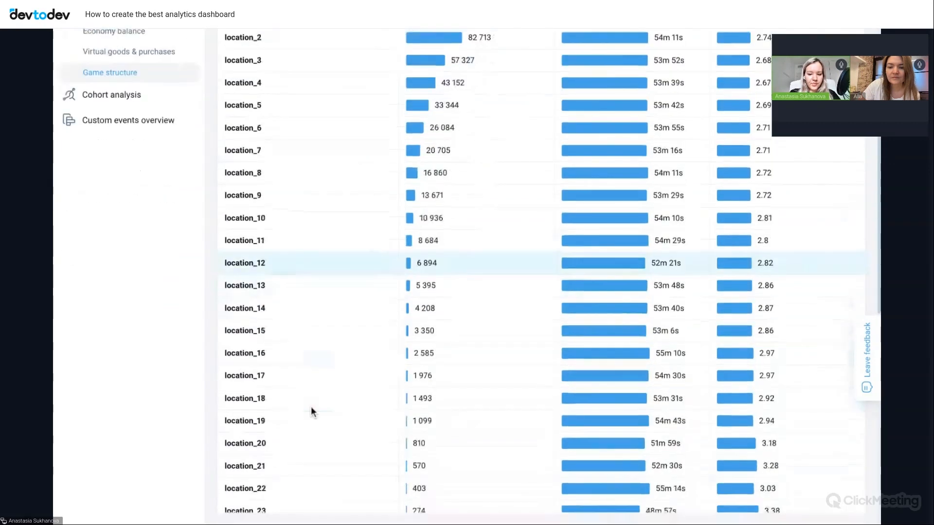
{"action": "scroll", "coordinate": [311, 406], "scroll_direction": "up", "scroll_amount": 5}
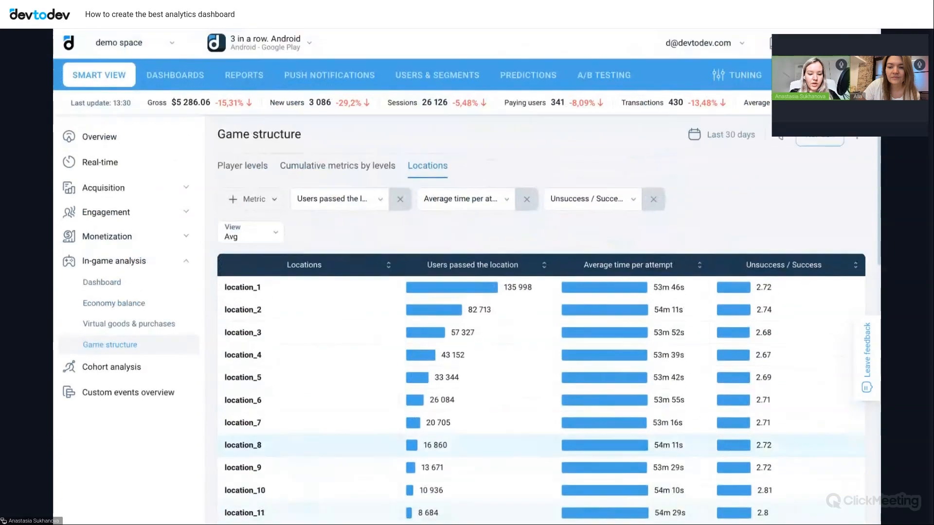
- Review the list of metrics that can be added to the Locations report, from % of users passed the location onward
{"action": "left_click", "coordinate": [256, 200]}
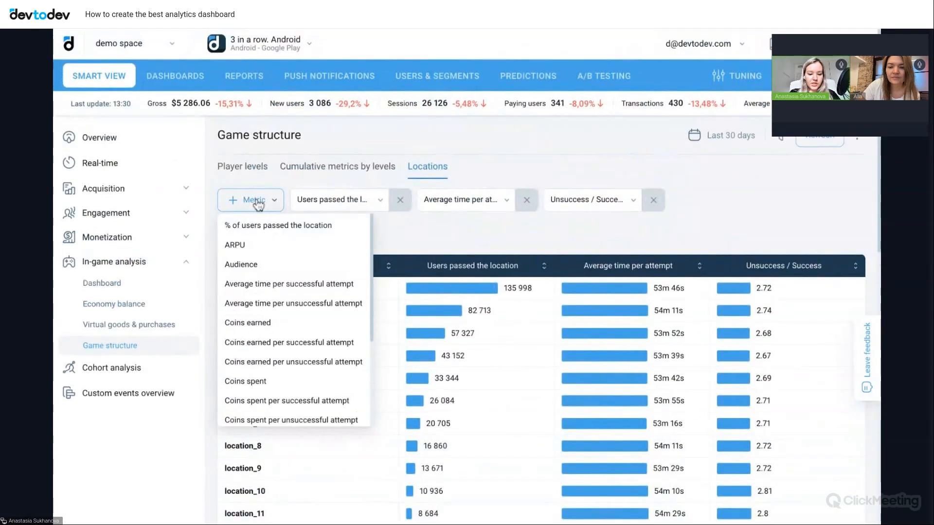
{"action": "scroll", "coordinate": [271, 316], "scroll_direction": "down", "scroll_amount": 3}
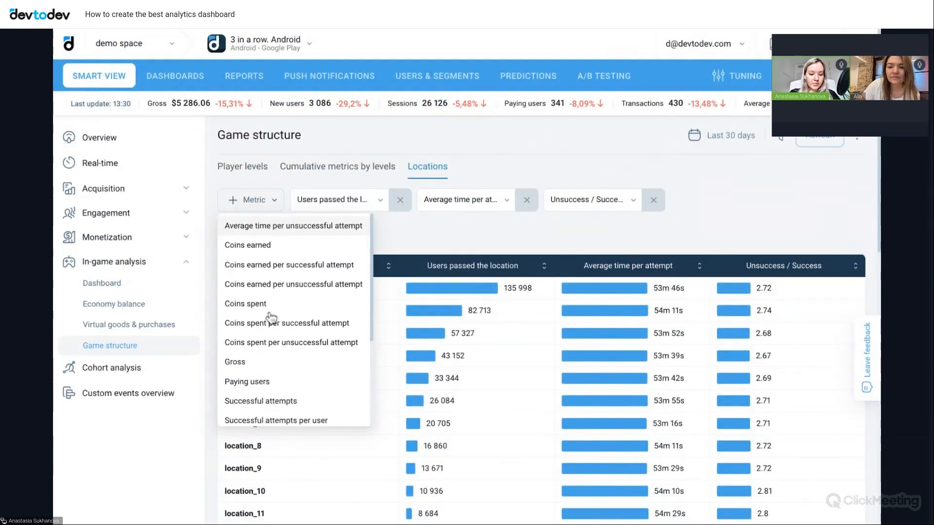
{"action": "scroll", "coordinate": [271, 321], "scroll_direction": "down", "scroll_amount": 3}
{"action": "scroll", "coordinate": [271, 321], "scroll_direction": "up", "scroll_amount": 4}
{"action": "scroll", "coordinate": [270, 400], "scroll_direction": "up", "scroll_amount": 3}
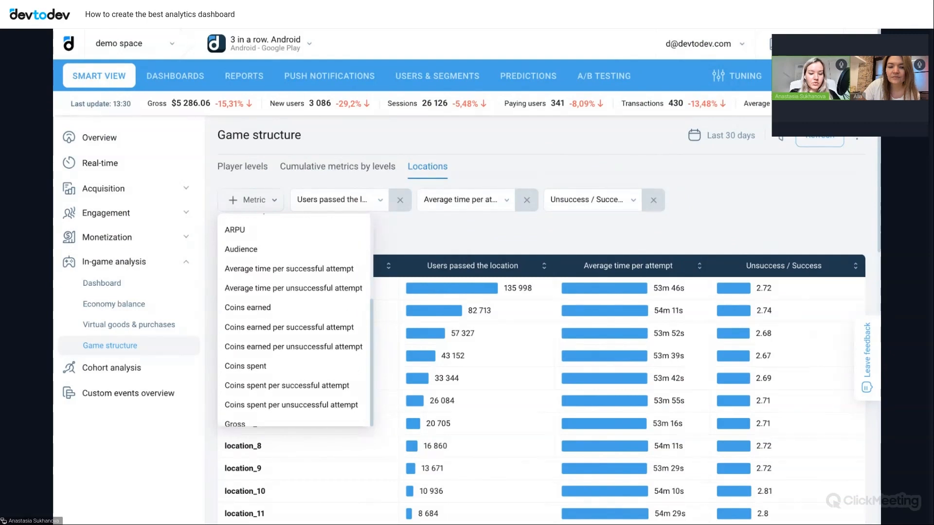
{"action": "left_click", "coordinate": [429, 226]}
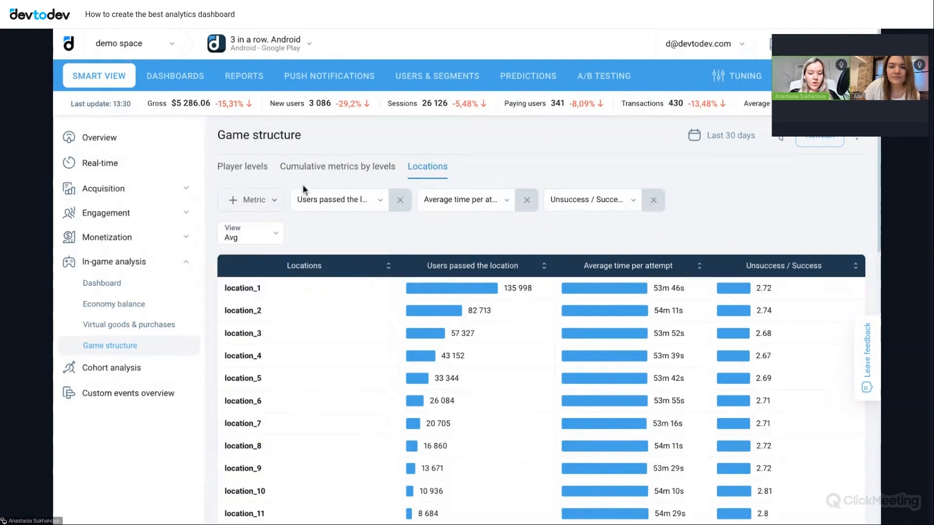
- Review the metrics available for the Player levels report and return to the Locations report
{"action": "left_click", "coordinate": [243, 170]}
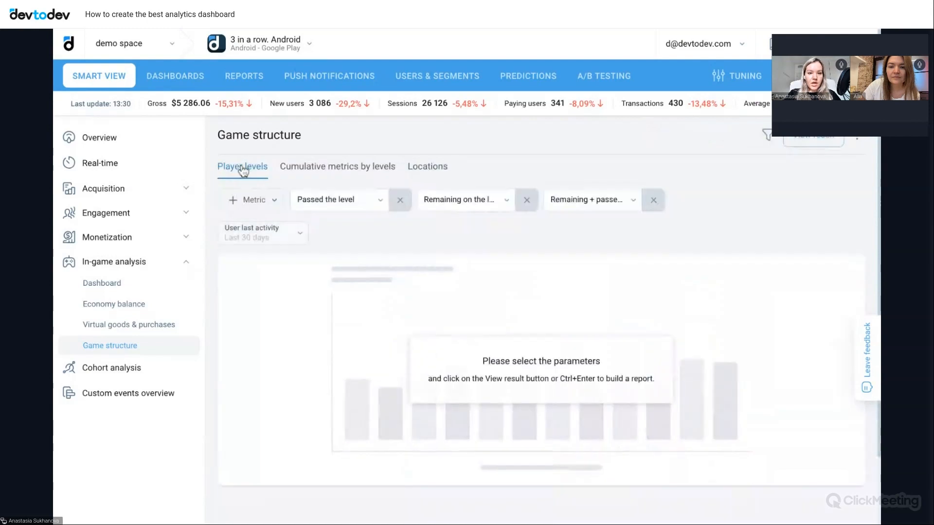
{"action": "left_click", "coordinate": [263, 206]}
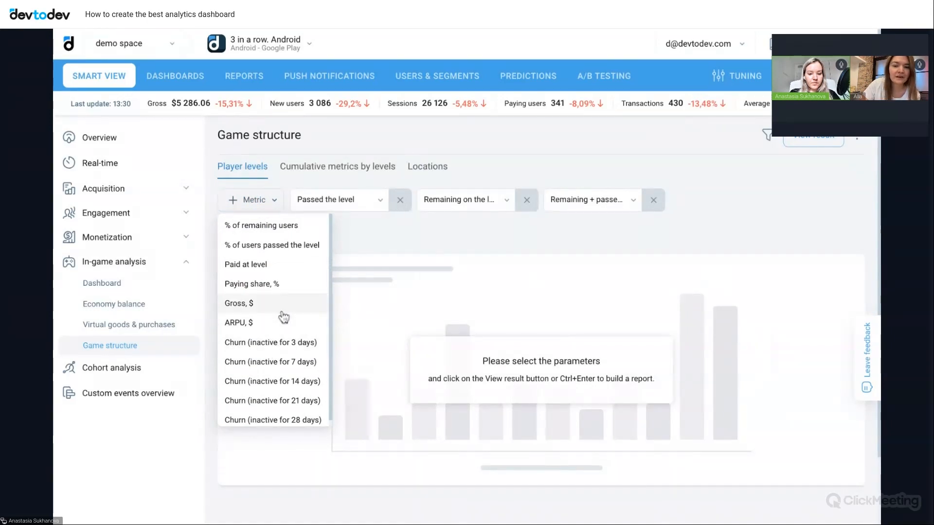
{"action": "left_click", "coordinate": [426, 168]}
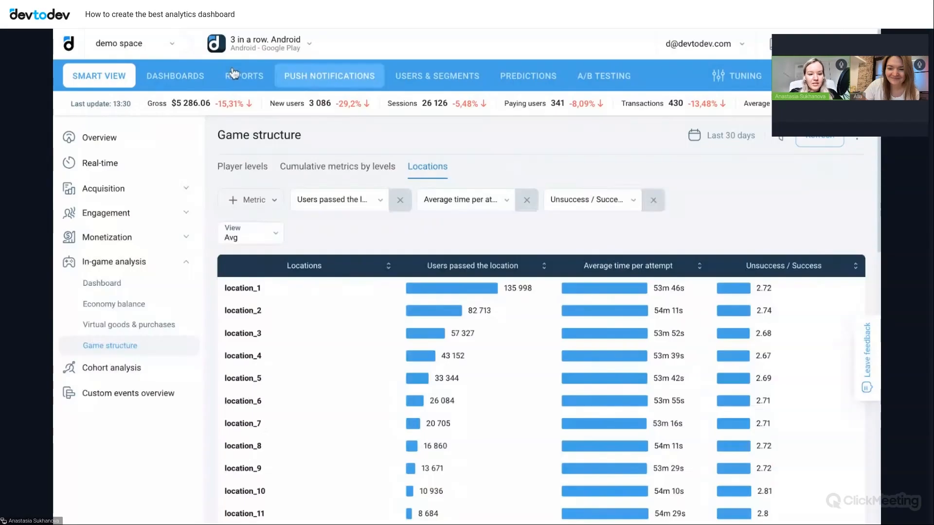
- Return to the Dashboard (sql examples) copy dashboard under All projects and look through its widgets down to the end
{"action": "mouse_move", "coordinate": [180, 75]}
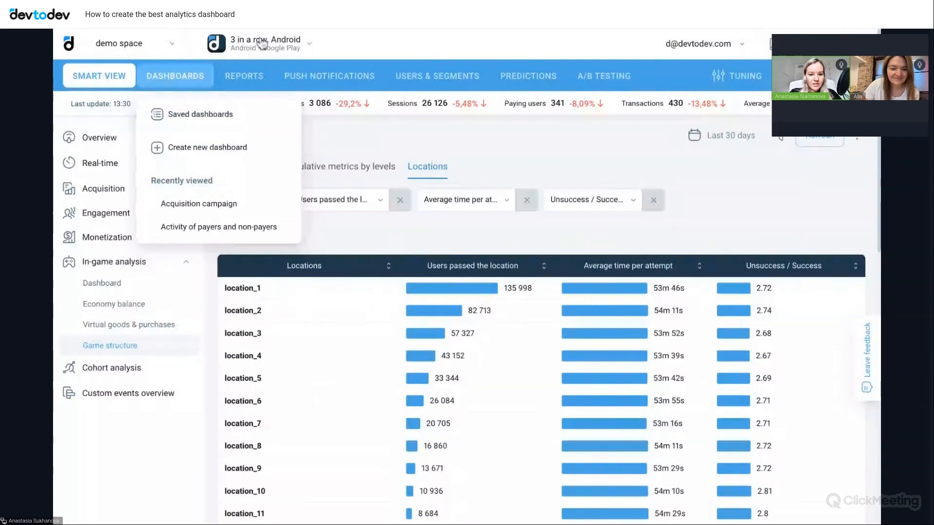
{"action": "left_click", "coordinate": [257, 48]}
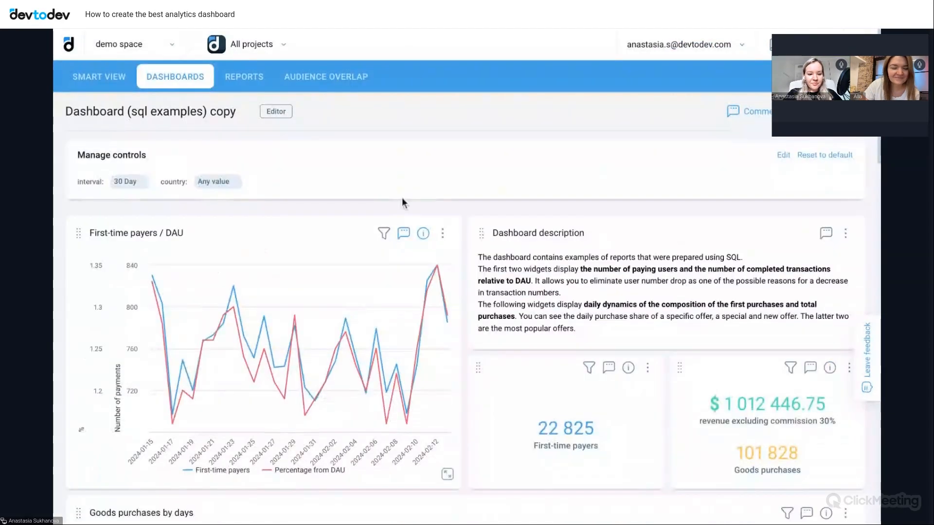
{"action": "scroll", "coordinate": [402, 202], "scroll_direction": "down", "scroll_amount": 2}
{"action": "scroll", "coordinate": [402, 202], "scroll_direction": "down", "scroll_amount": 6}
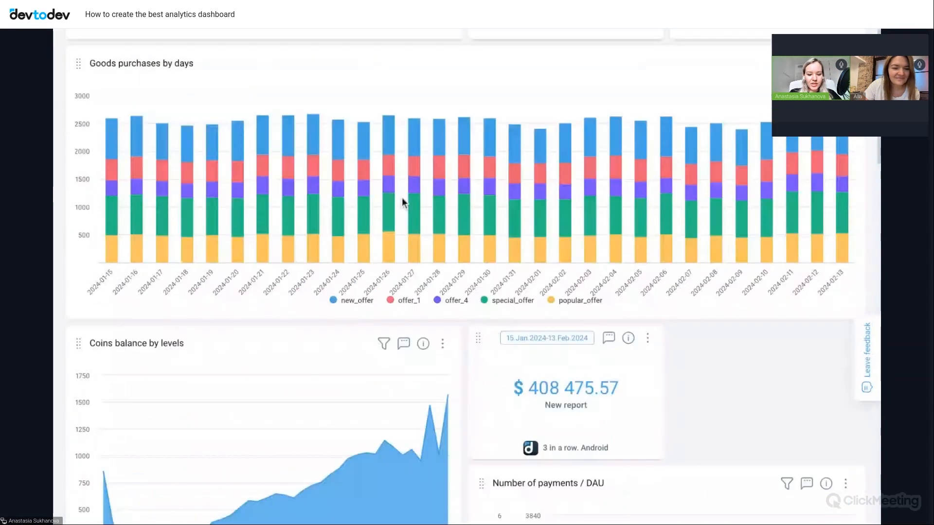
{"action": "scroll", "coordinate": [402, 202], "scroll_direction": "down", "scroll_amount": 5}
{"action": "scroll", "coordinate": [402, 202], "scroll_direction": "down", "scroll_amount": 3}
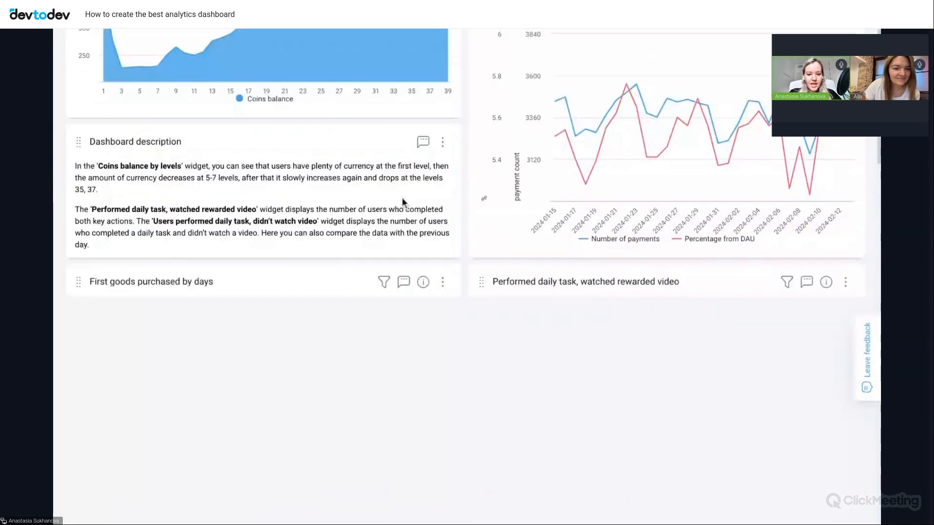
{"action": "scroll", "coordinate": [401, 198], "scroll_direction": "down", "scroll_amount": 5}
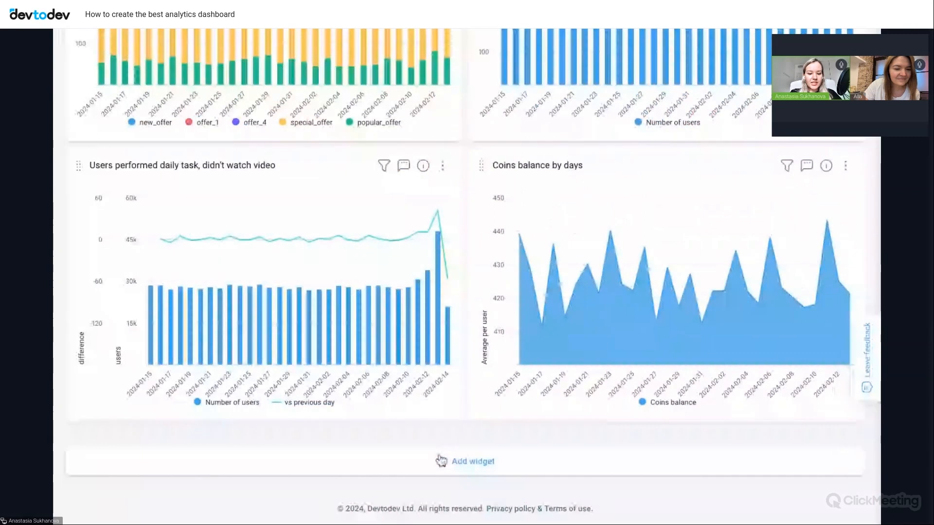
- Review the options for adding a dashboard widget, both new and based on an existing report, without adding one
{"action": "left_click", "coordinate": [441, 460]}
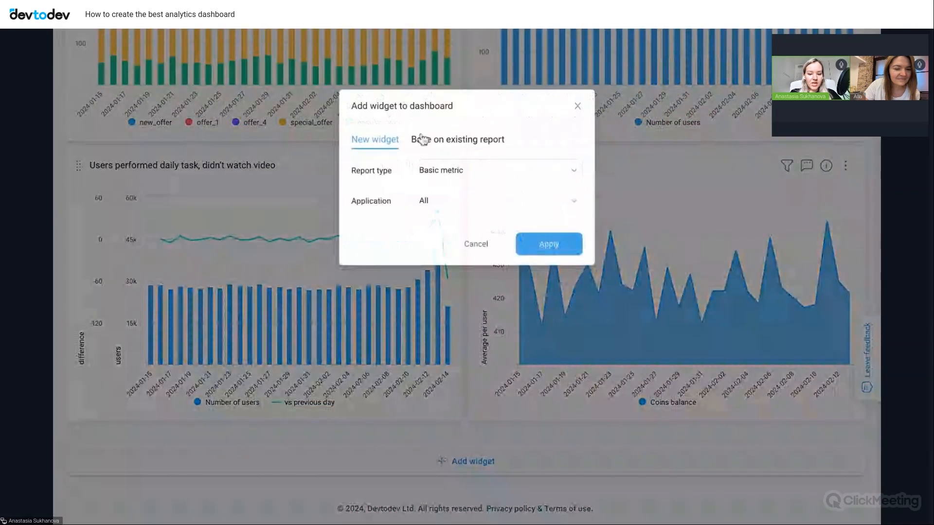
{"action": "left_click", "coordinate": [447, 147]}
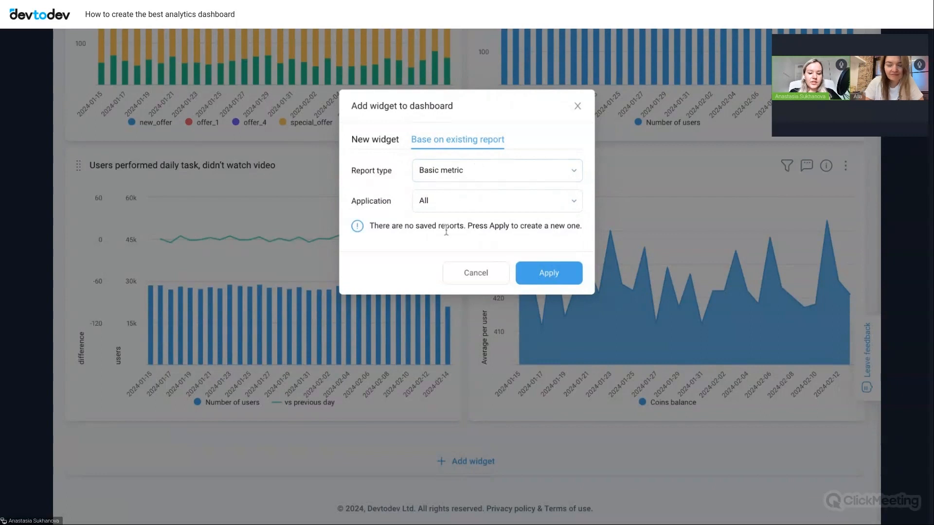
{"action": "left_click", "coordinate": [578, 107]}
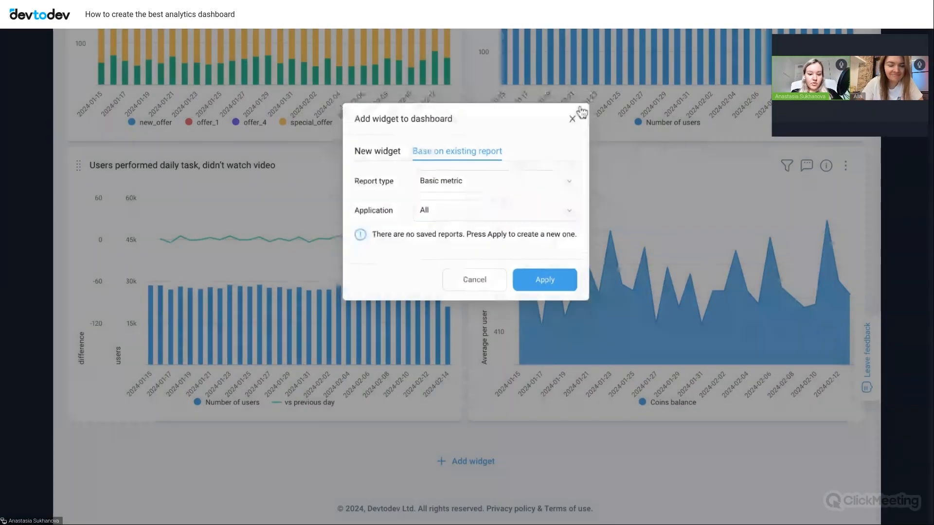